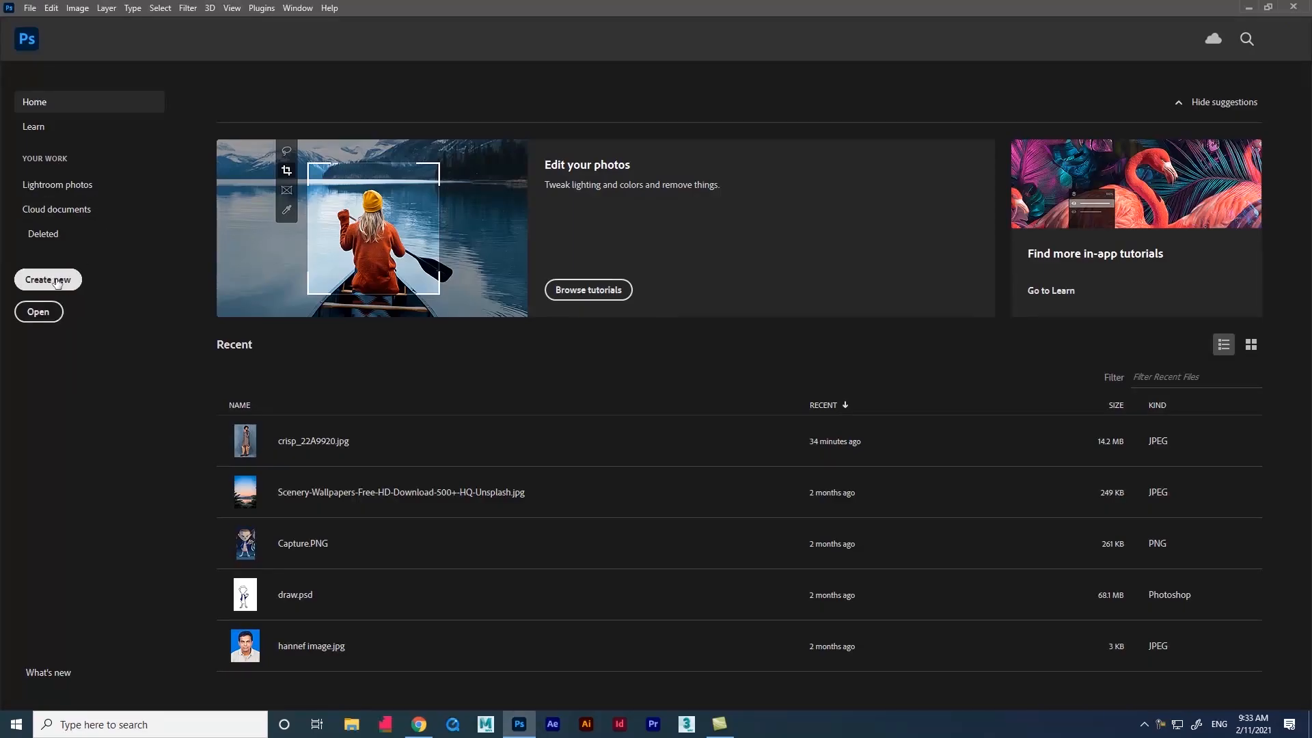
- Open the photo crisp_22A9920.jpg from the Desktop
{"action": "left_click", "coordinate": [39, 313]}
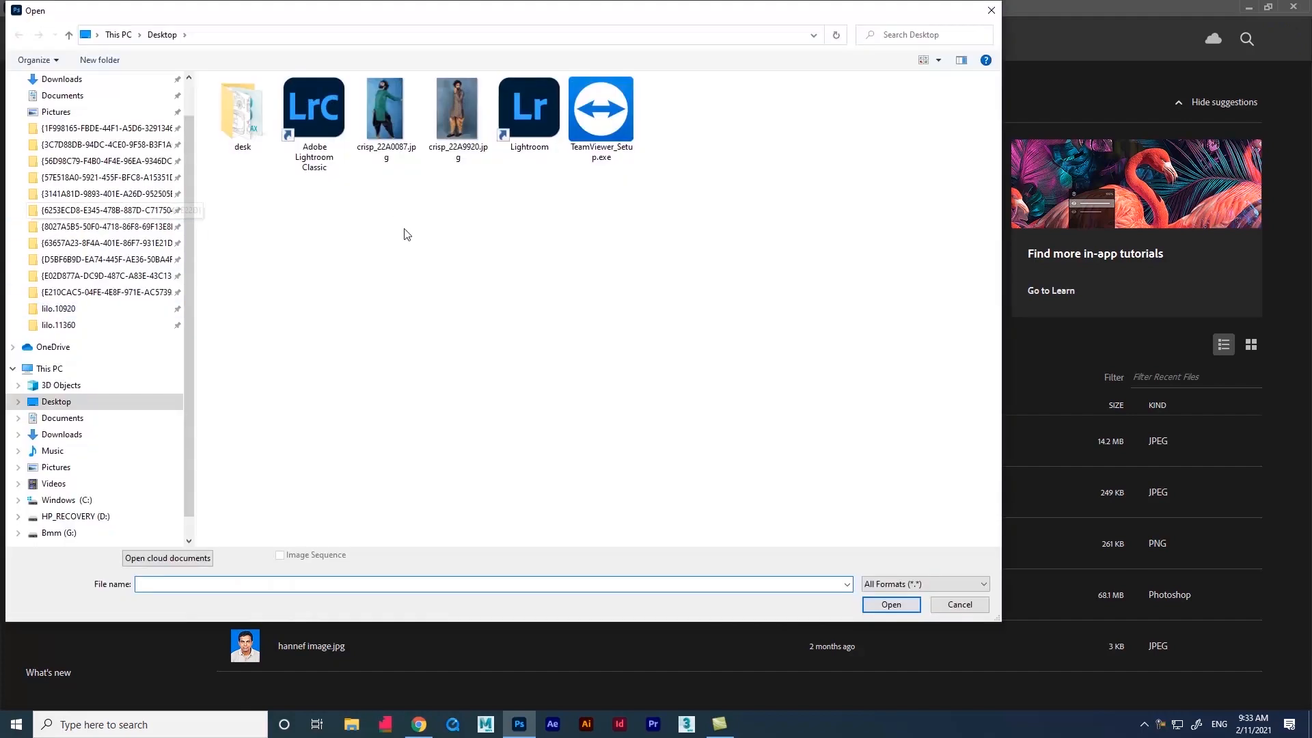
{"action": "left_click", "coordinate": [467, 141]}
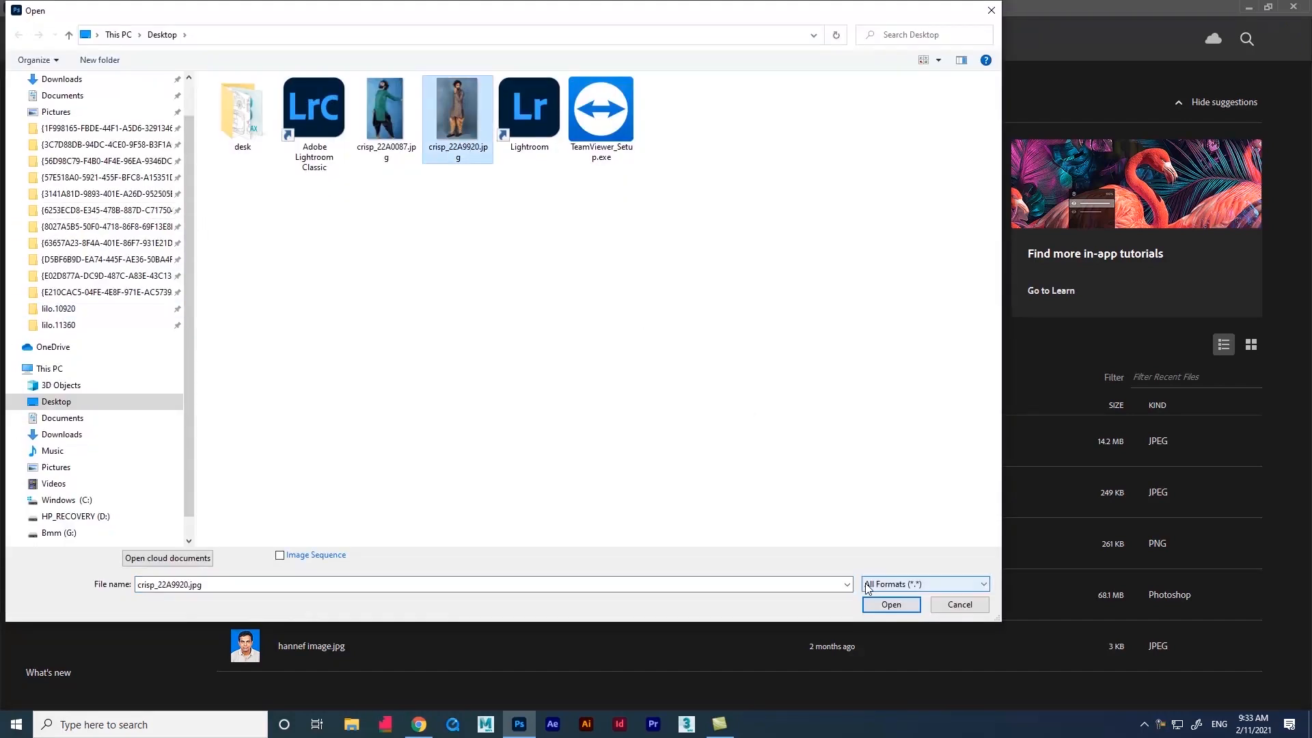
{"action": "left_click", "coordinate": [394, 132]}
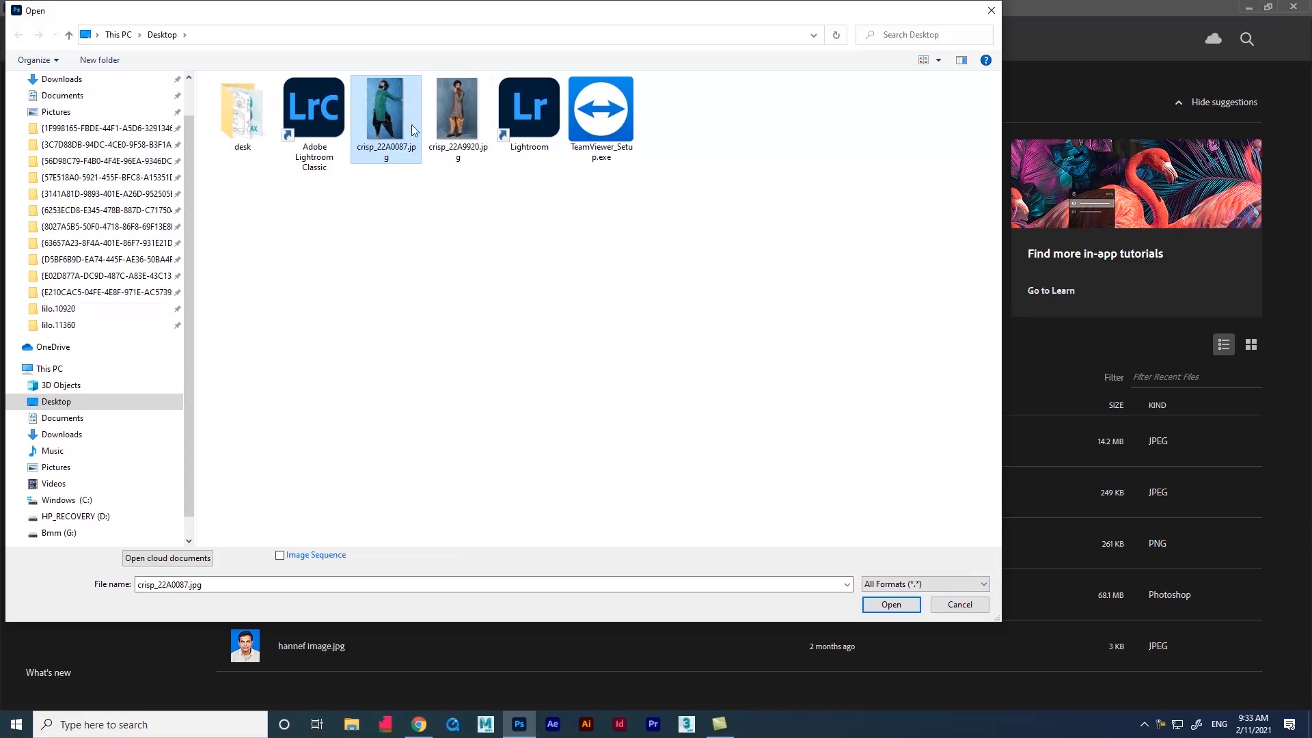
{"action": "left_click", "coordinate": [452, 121]}
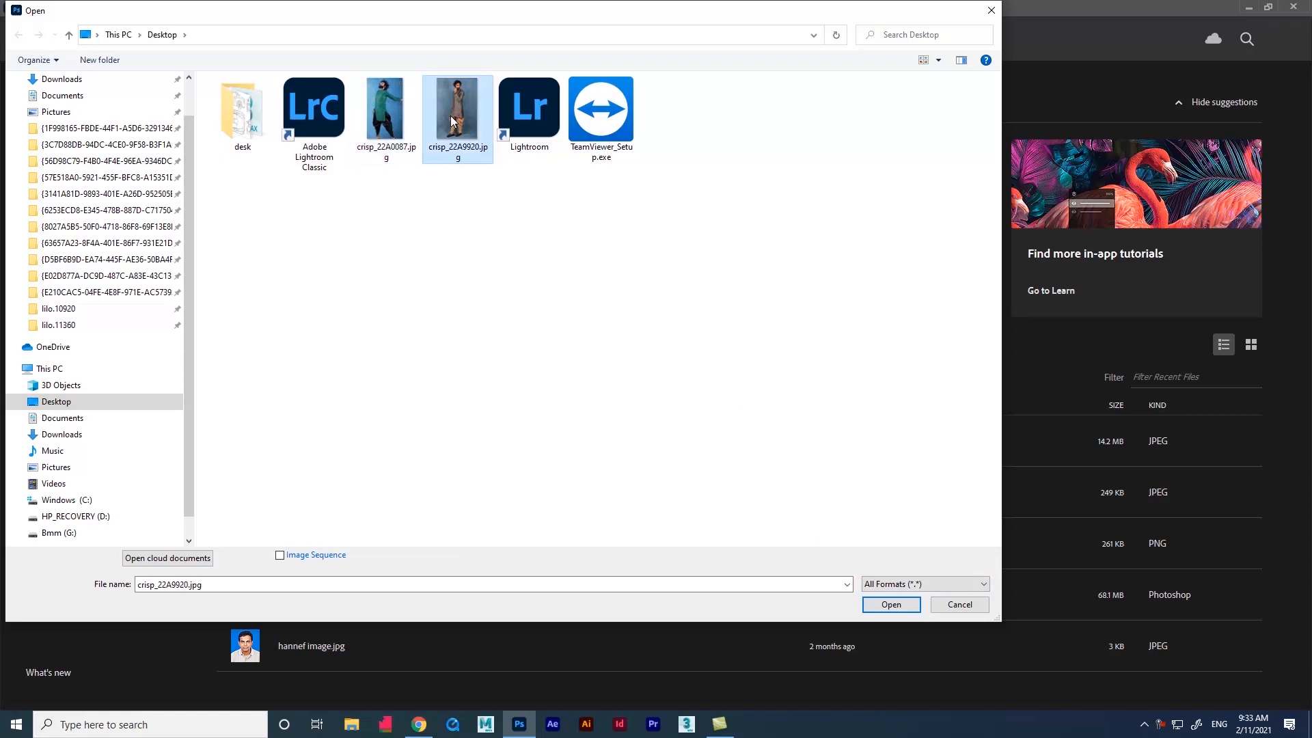
{"action": "left_click", "coordinate": [878, 606]}
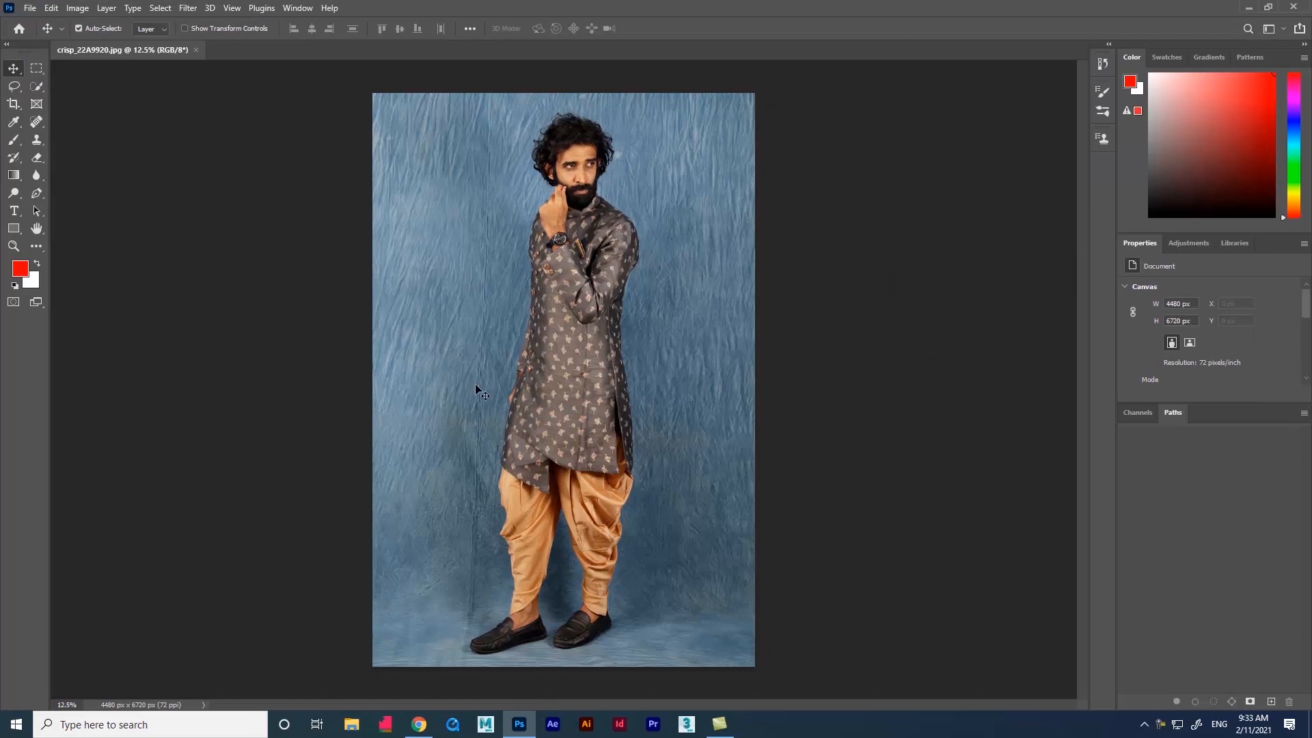
{"action": "scroll", "coordinate": [566, 160], "scroll_direction": "up", "scroll_amount": 4}
{"action": "scroll", "coordinate": [566, 160], "scroll_direction": "down", "scroll_amount": 3}
{"action": "scroll", "coordinate": [552, 65], "scroll_direction": "up", "scroll_amount": 1}
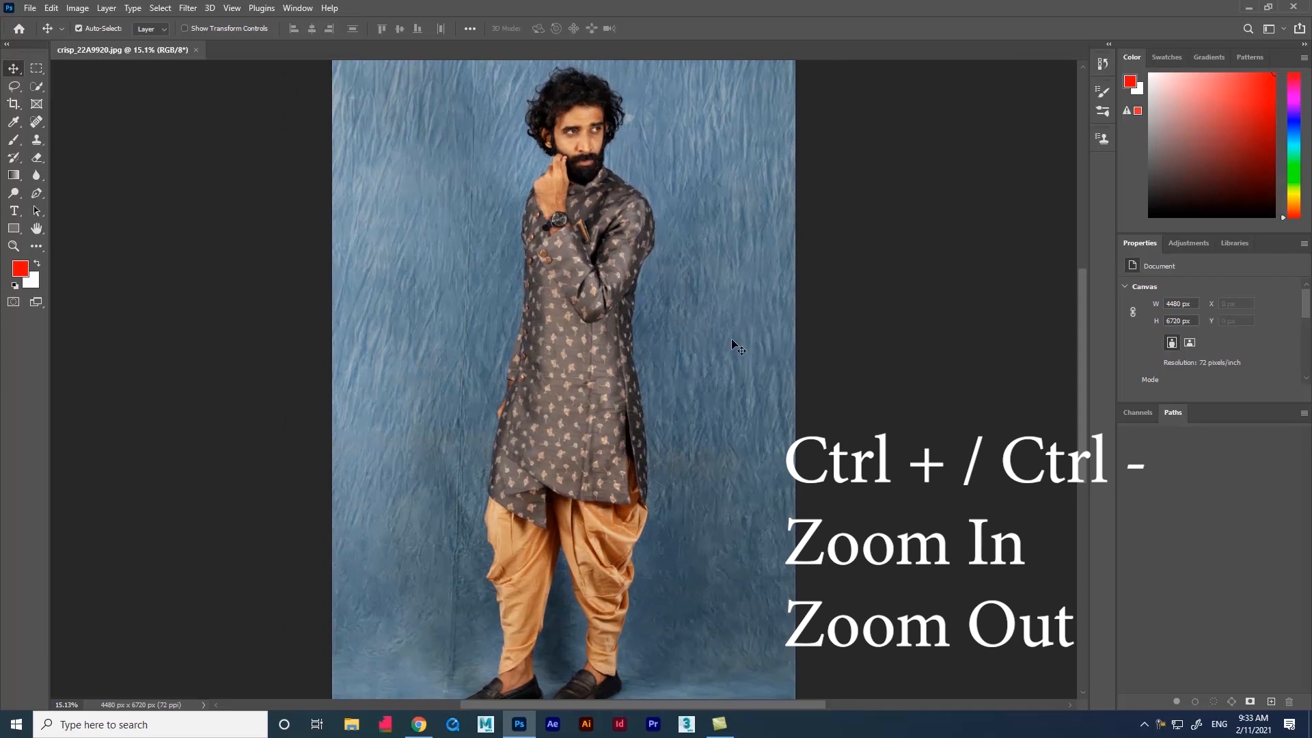
{"action": "scroll", "coordinate": [724, 332], "scroll_direction": "up", "scroll_amount": 2}
{"action": "scroll", "coordinate": [683, 309], "scroll_direction": "down", "scroll_amount": 1}
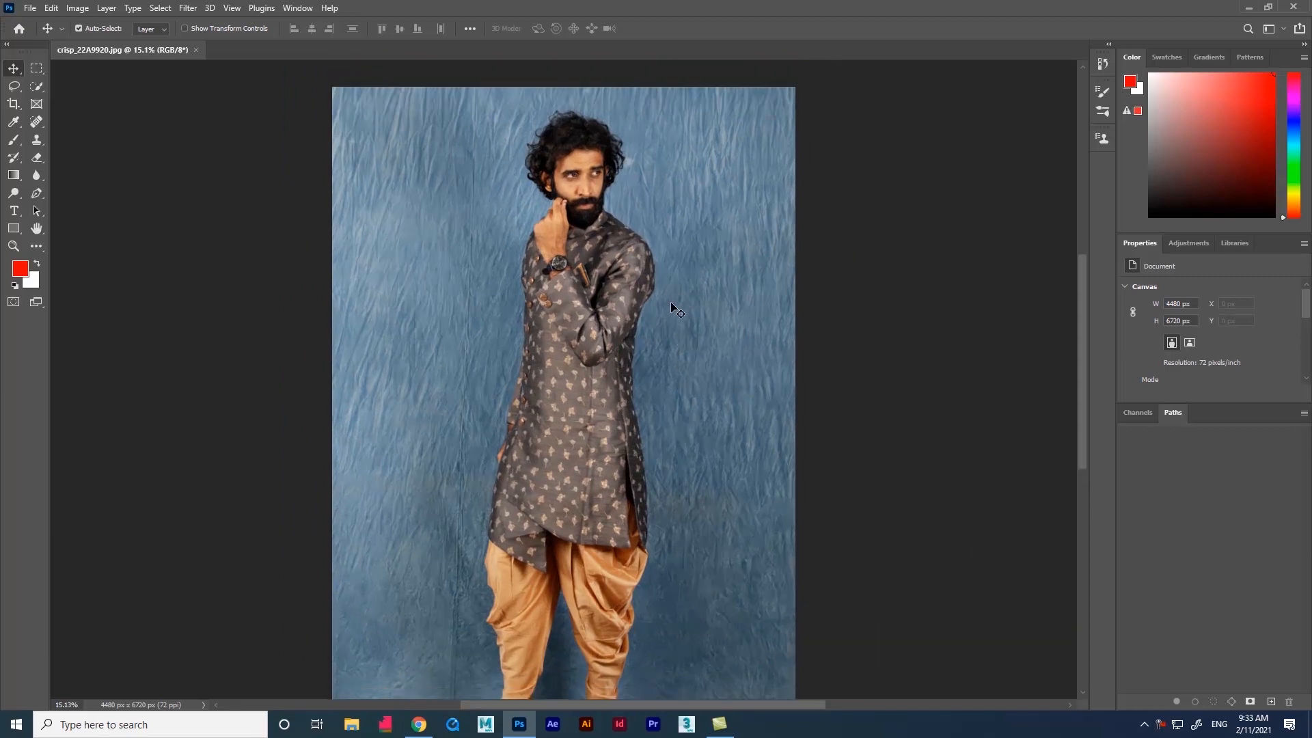
- Activate the Quick Selection tool
{"action": "left_click", "coordinate": [14, 88]}
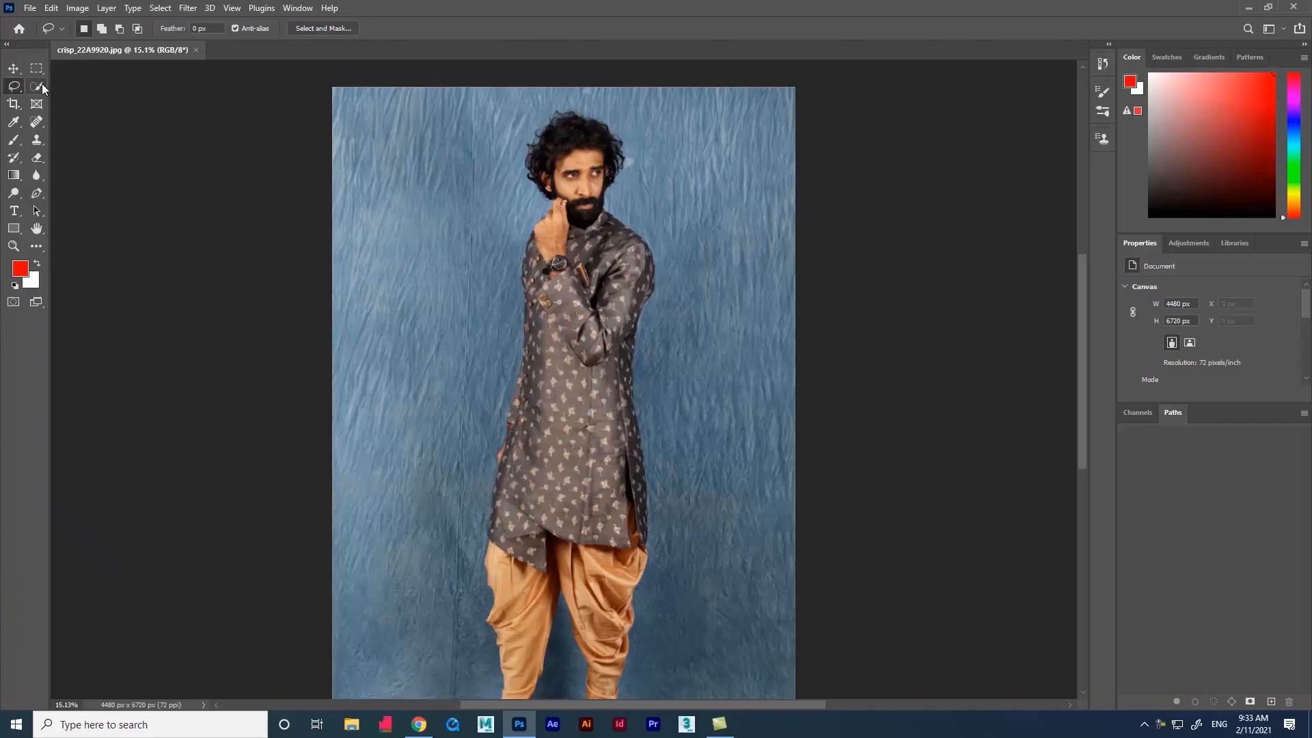
{"action": "left_click", "coordinate": [39, 84]}
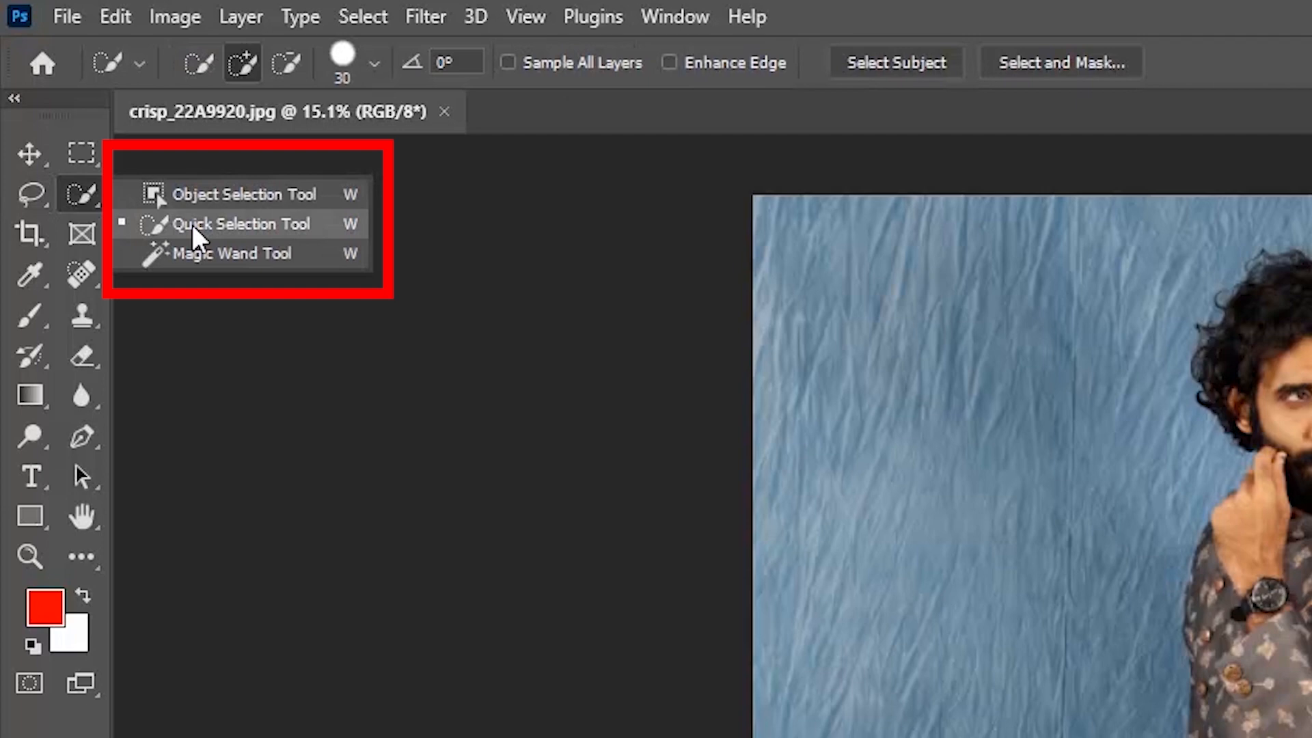
{"action": "left_click", "coordinate": [192, 224]}
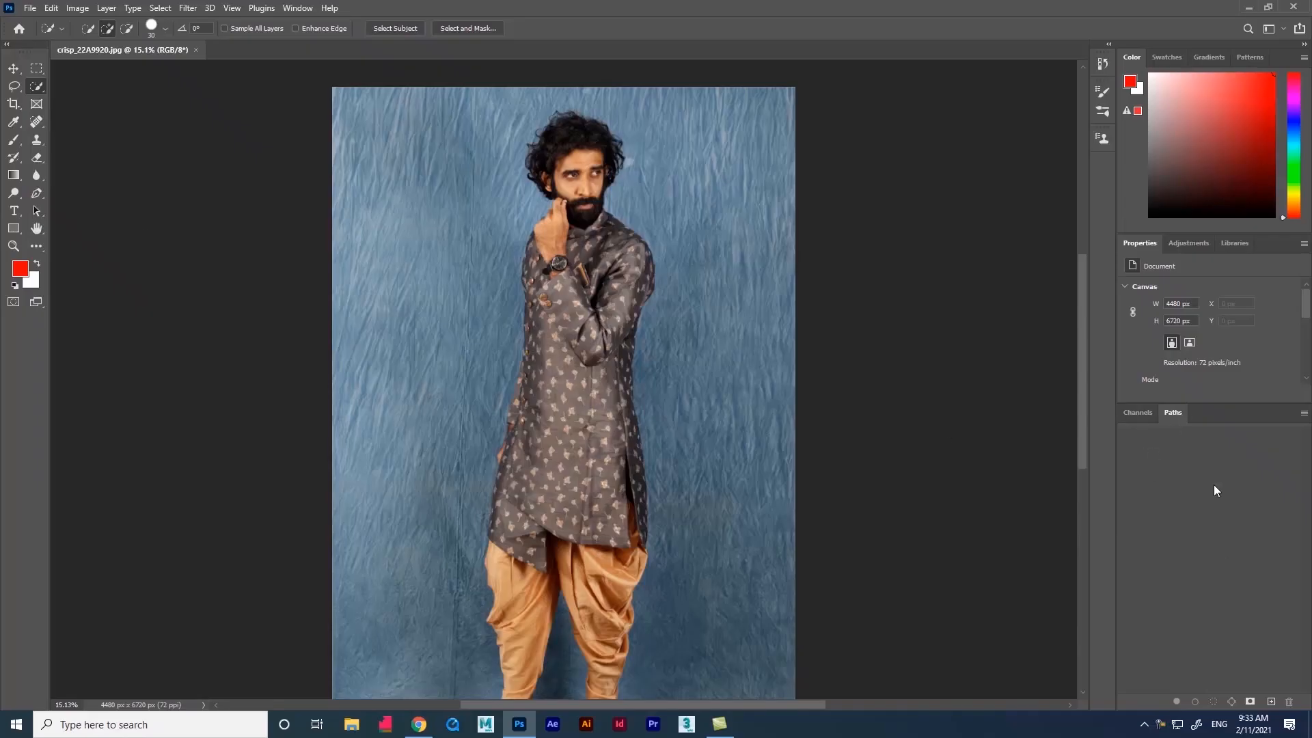
- Display the document's layers and unlock the Background layer
{"action": "left_click", "coordinate": [298, 8]}
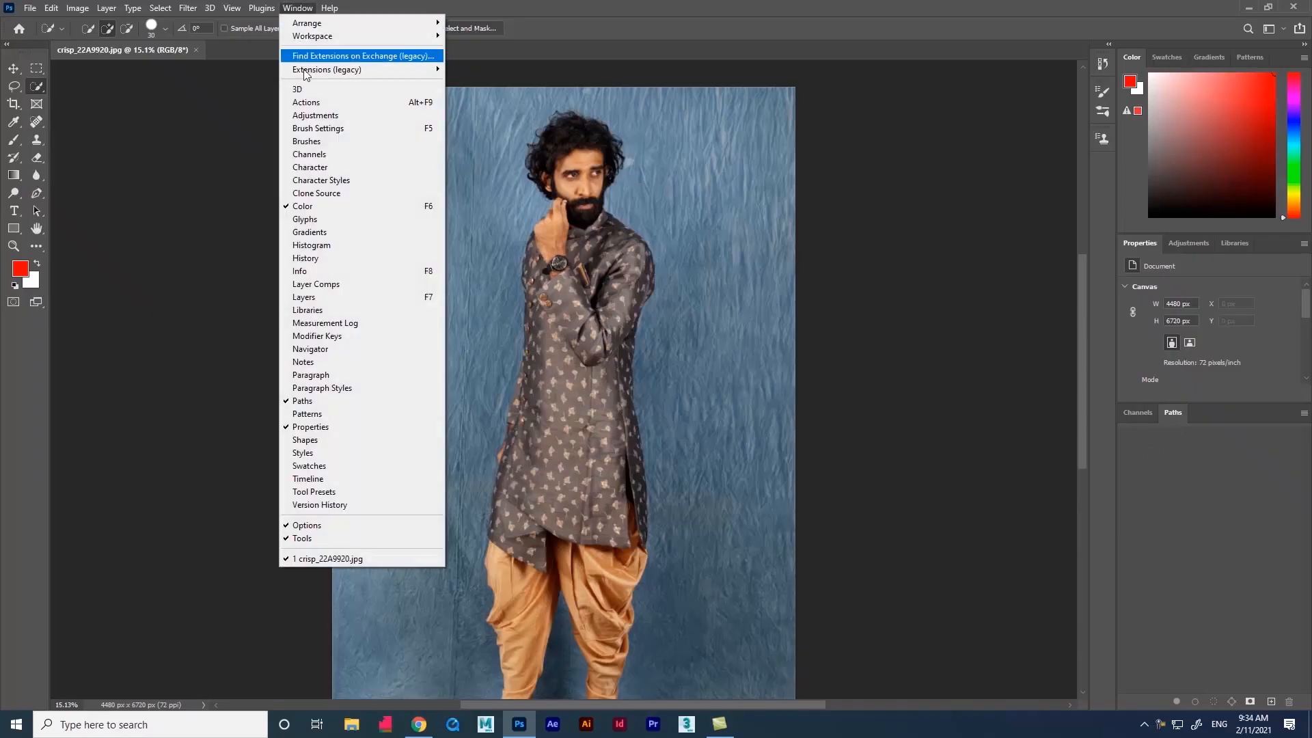
{"action": "left_click", "coordinate": [320, 296]}
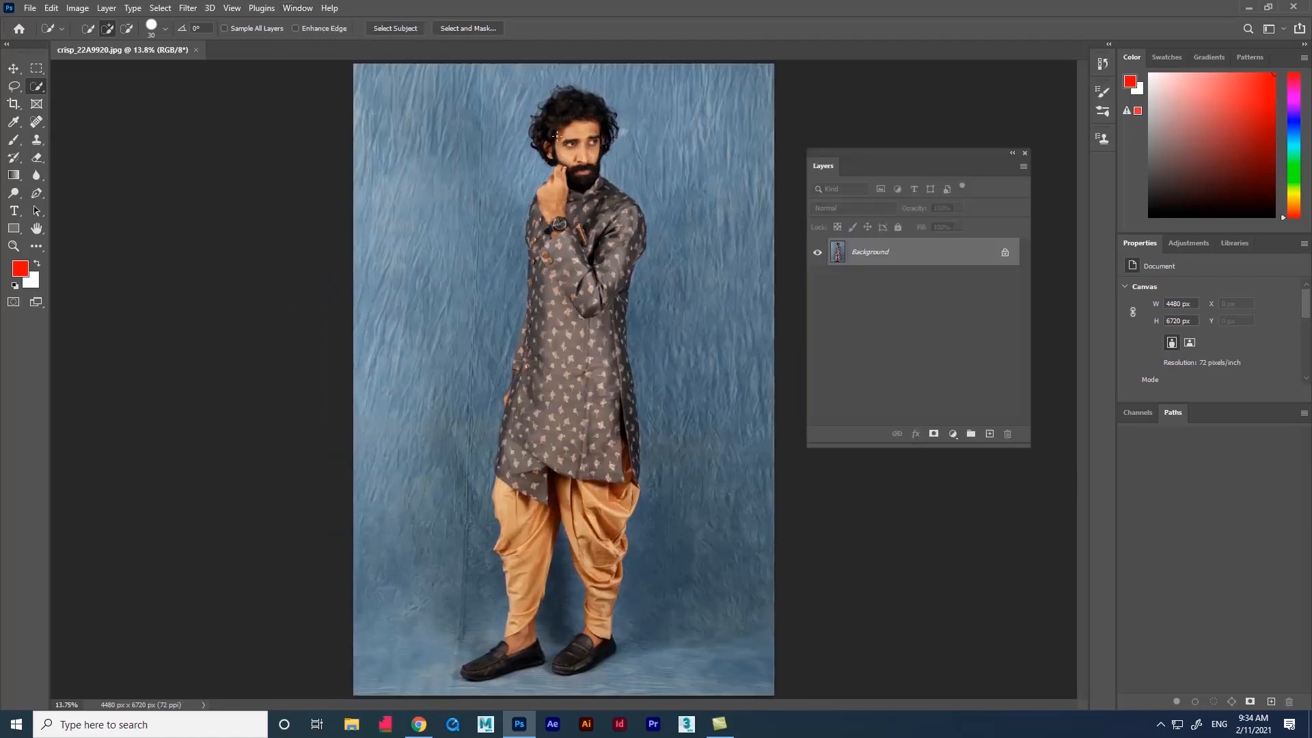
{"action": "key", "text": "ctrl+minus"}
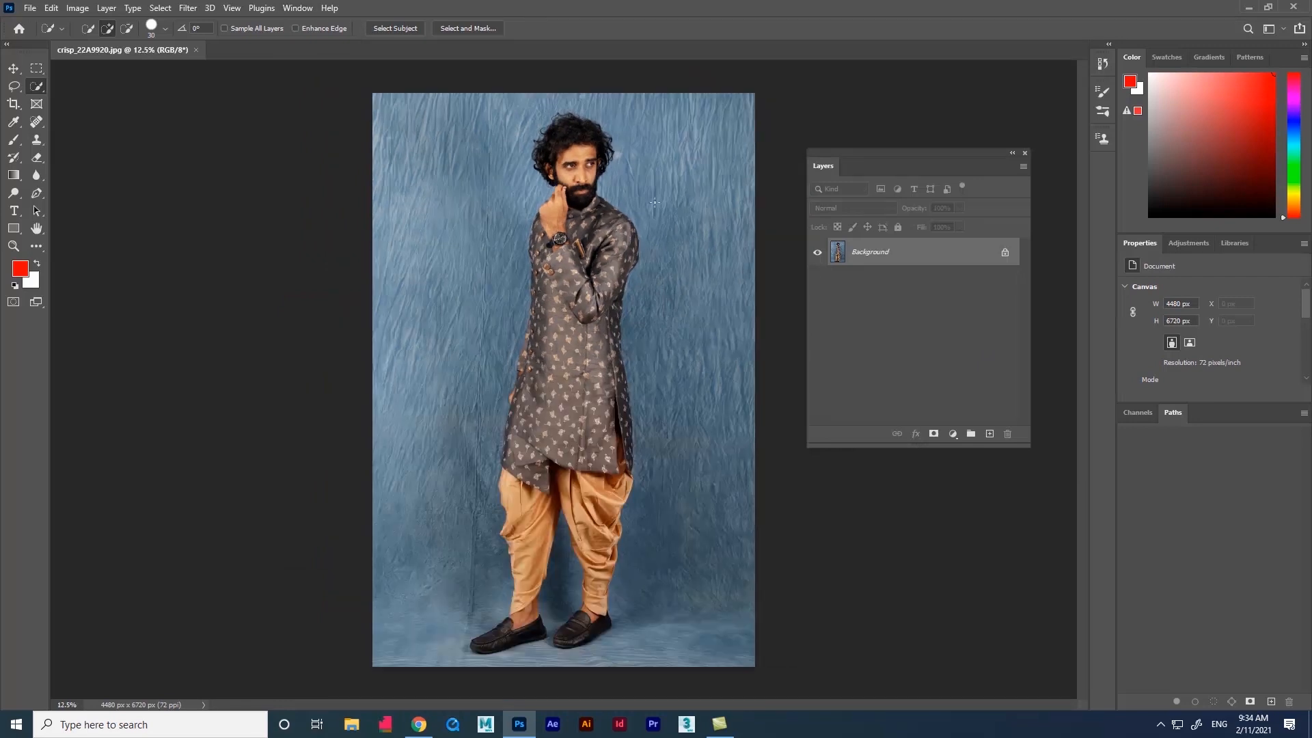
{"action": "left_click", "coordinate": [1005, 254]}
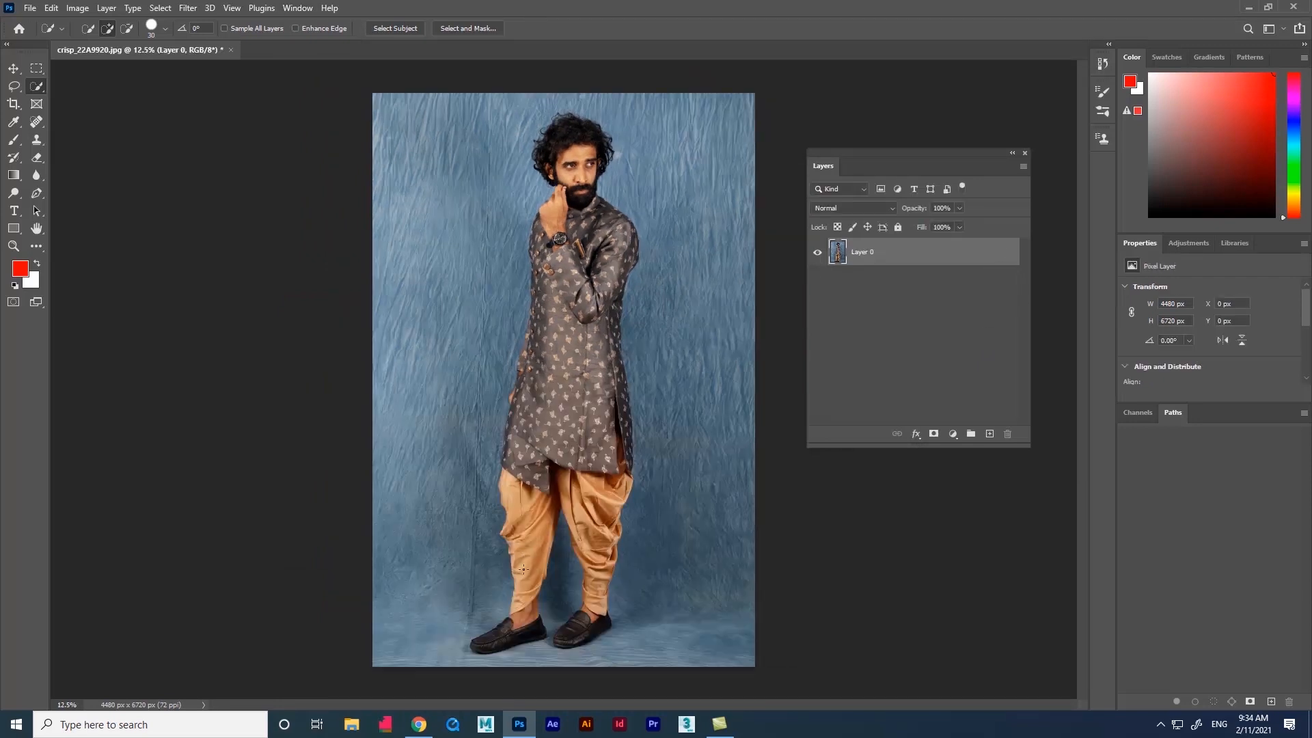
- Quick-select the whole standing man from shoes to hair and subtract the blue backdrop between his legs
{"action": "mouse_move", "coordinate": [522, 580]}
{"action": "left_mouse_down"}
{"action": "mouse_move", "coordinate": [515, 440]}
{"action": "mouse_move", "coordinate": [554, 341]}
{"action": "mouse_move", "coordinate": [577, 130]}
{"action": "left_mouse_up"}
{"action": "mouse_move", "coordinate": [577, 478]}
{"action": "left_mouse_down"}
{"action": "mouse_move", "coordinate": [581, 274]}
{"action": "mouse_move", "coordinate": [608, 260]}
{"action": "mouse_move", "coordinate": [580, 625]}
{"action": "left_mouse_up"}
{"action": "scroll", "coordinate": [516, 402], "scroll_direction": "up", "scroll_amount": 3}
{"action": "left_click_drag", "start_coordinate": [516, 402], "coordinate": [465, 191]}
{"action": "scroll", "coordinate": [499, 419], "scroll_direction": "up", "scroll_amount": 6}
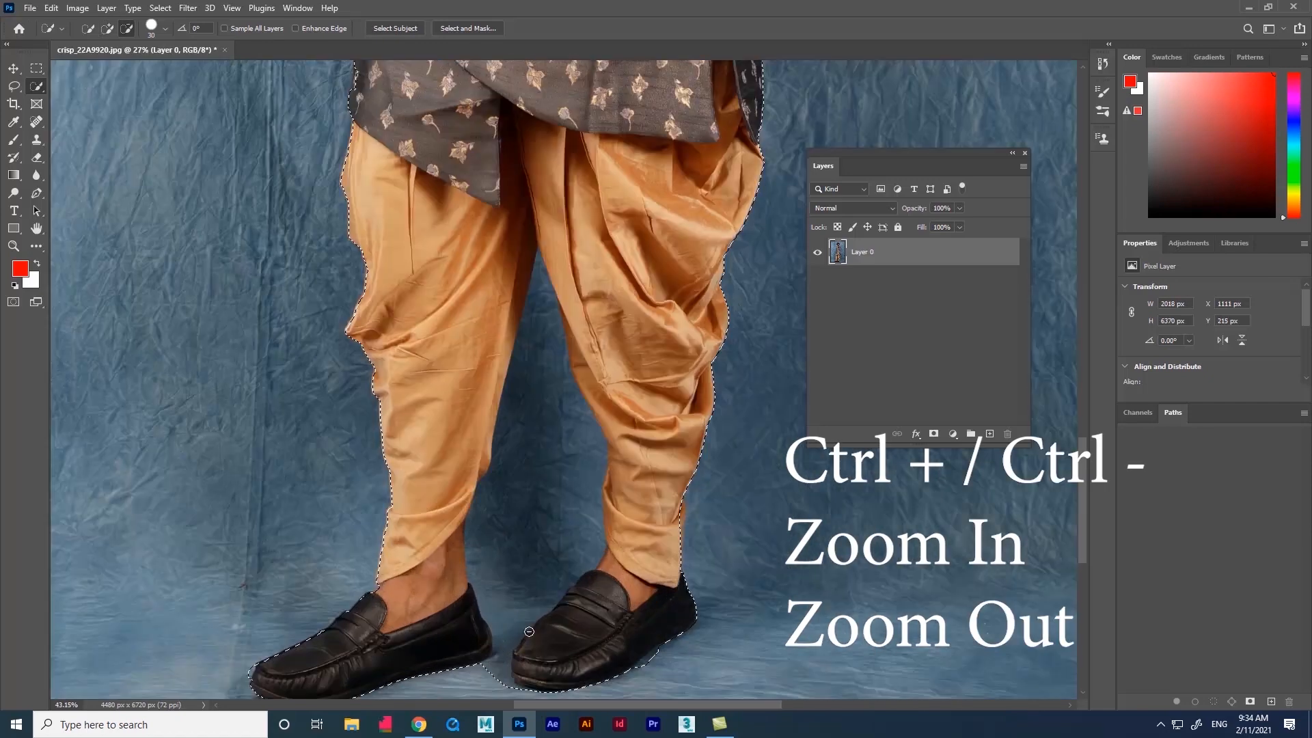
{"action": "left_click_drag", "start_coordinate": [471, 605], "coordinate": [509, 471]}
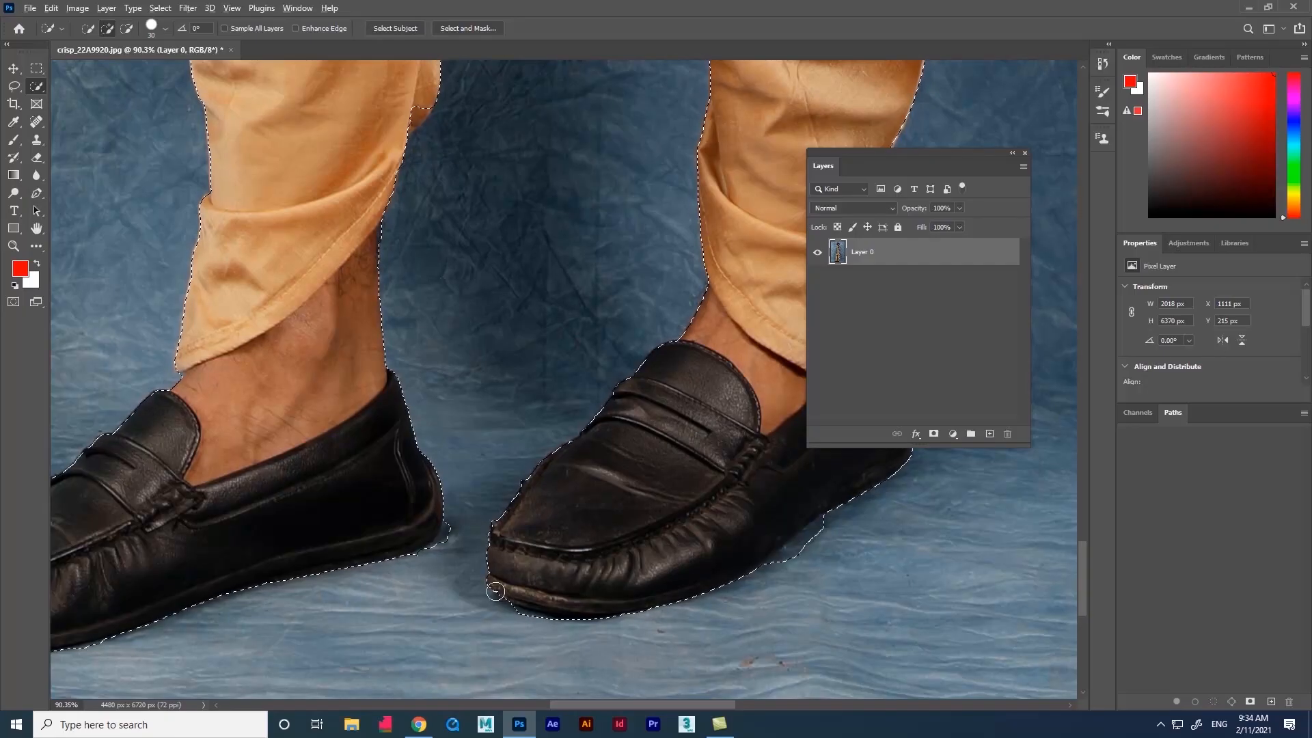
- Clean up the selection edge around both shoes and reduce the selection brush size to 15
{"action": "mouse_move", "coordinate": [790, 560]}
{"action": "left_mouse_down"}
{"action": "mouse_move", "coordinate": [826, 529]}
{"action": "mouse_move", "coordinate": [784, 559]}
{"action": "left_mouse_up"}
{"action": "scroll", "coordinate": [785, 557], "scroll_direction": "down", "scroll_amount": 2}
{"action": "scroll", "coordinate": [496, 544], "scroll_direction": "up", "scroll_amount": 5}
{"action": "left_click_drag", "start_coordinate": [518, 533], "coordinate": [463, 568]}
{"action": "key", "text": "bracketleft"}
{"action": "key", "text": "bracketleft"}
{"action": "key", "text": "bracketleft"}
{"action": "scroll", "coordinate": [463, 567], "scroll_direction": "down", "scroll_amount": 4}
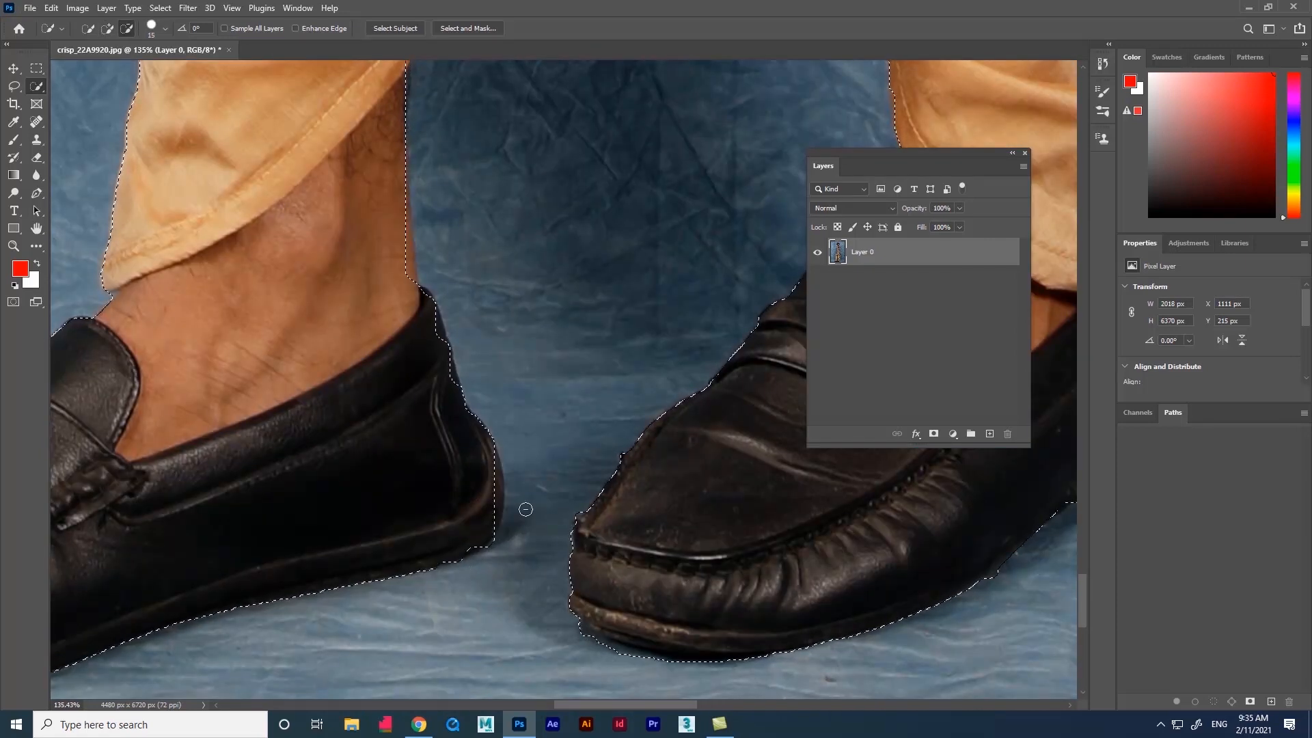
- Refine the selection at the top of the gap between the trouser legs, leaving the backdrop out
{"action": "scroll", "coordinate": [547, 250], "scroll_direction": "up", "scroll_amount": 4}
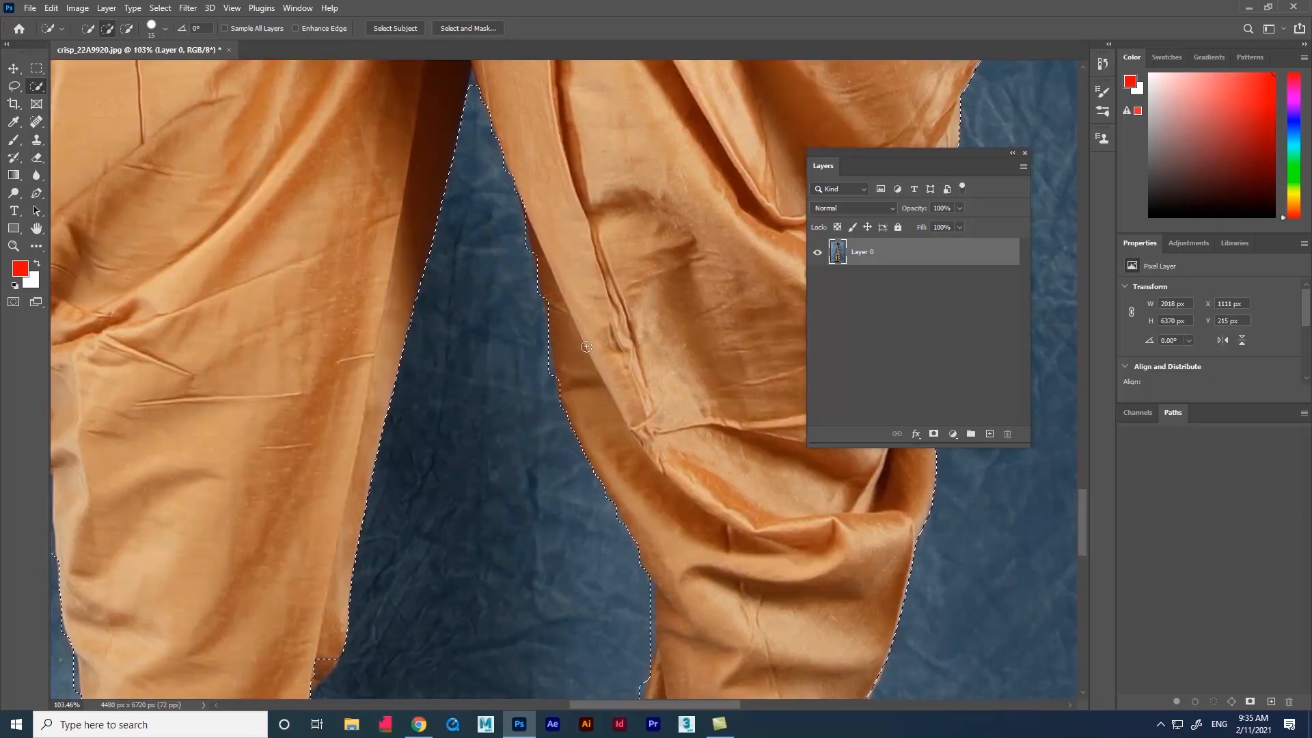
{"action": "scroll", "coordinate": [474, 96], "scroll_direction": "up", "scroll_amount": 2}
{"action": "mouse_move", "coordinate": [474, 95]}
{"action": "left_mouse_down"}
{"action": "mouse_move", "coordinate": [486, 127]}
{"action": "mouse_move", "coordinate": [479, 80]}
{"action": "mouse_move", "coordinate": [455, 102]}
{"action": "mouse_move", "coordinate": [460, 71]}
{"action": "left_mouse_up"}
{"action": "left_click", "coordinate": [476, 83], "text": "alt"}
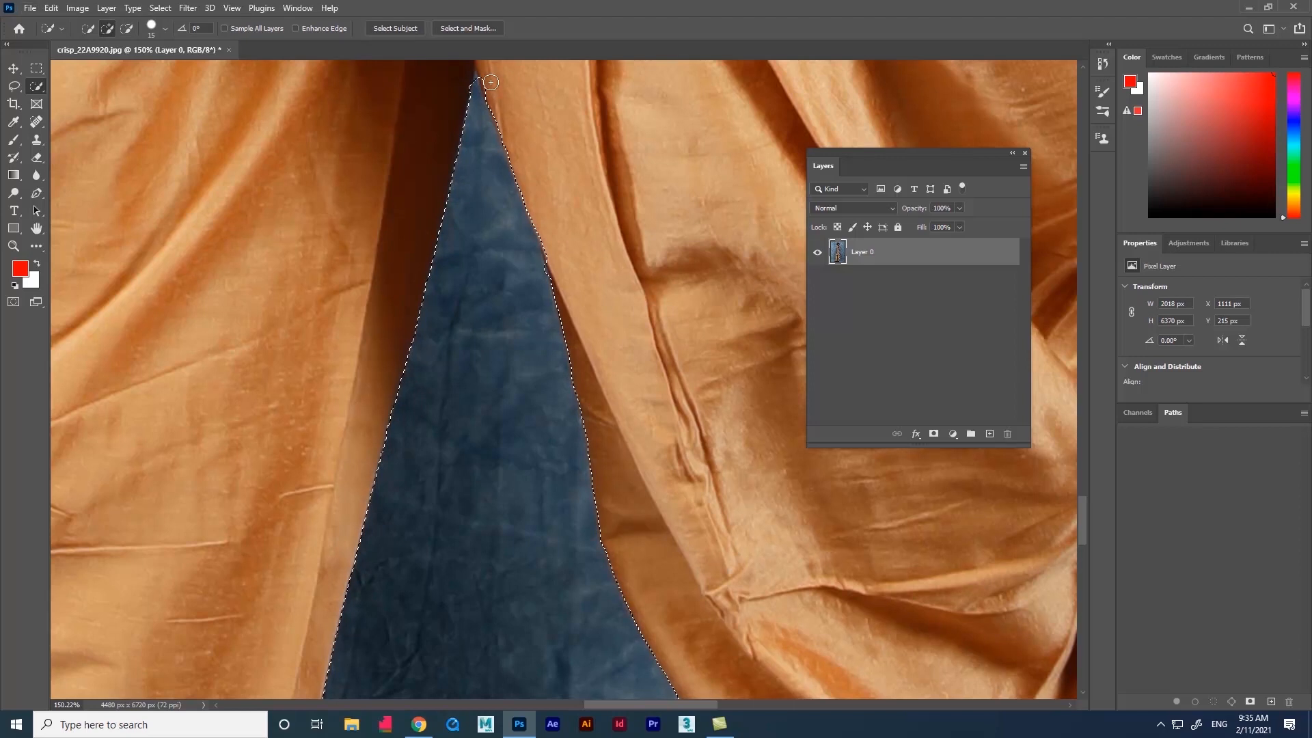
- Subtract the backdrop around the toe and under the sole of the man's right shoe from the selection
{"action": "scroll", "coordinate": [542, 381], "scroll_direction": "down", "scroll_amount": 4}
{"action": "scroll", "coordinate": [466, 462], "scroll_direction": "down", "scroll_amount": 4}
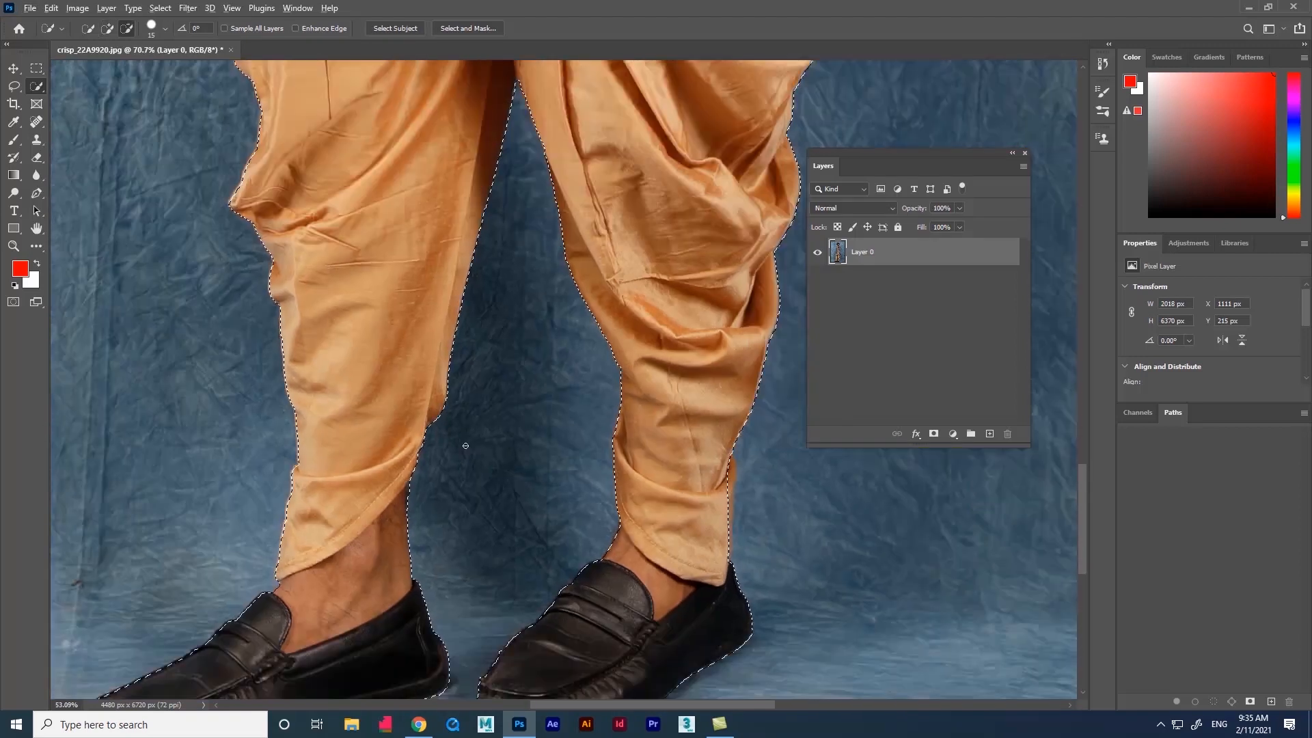
{"action": "scroll", "coordinate": [300, 293], "scroll_direction": "up", "scroll_amount": 7}
{"action": "scroll", "coordinate": [306, 293], "scroll_direction": "down", "scroll_amount": 9}
{"action": "scroll", "coordinate": [268, 519], "scroll_direction": "up", "scroll_amount": 9}
{"action": "left_click_drag", "start_coordinate": [273, 462], "coordinate": [282, 418]}
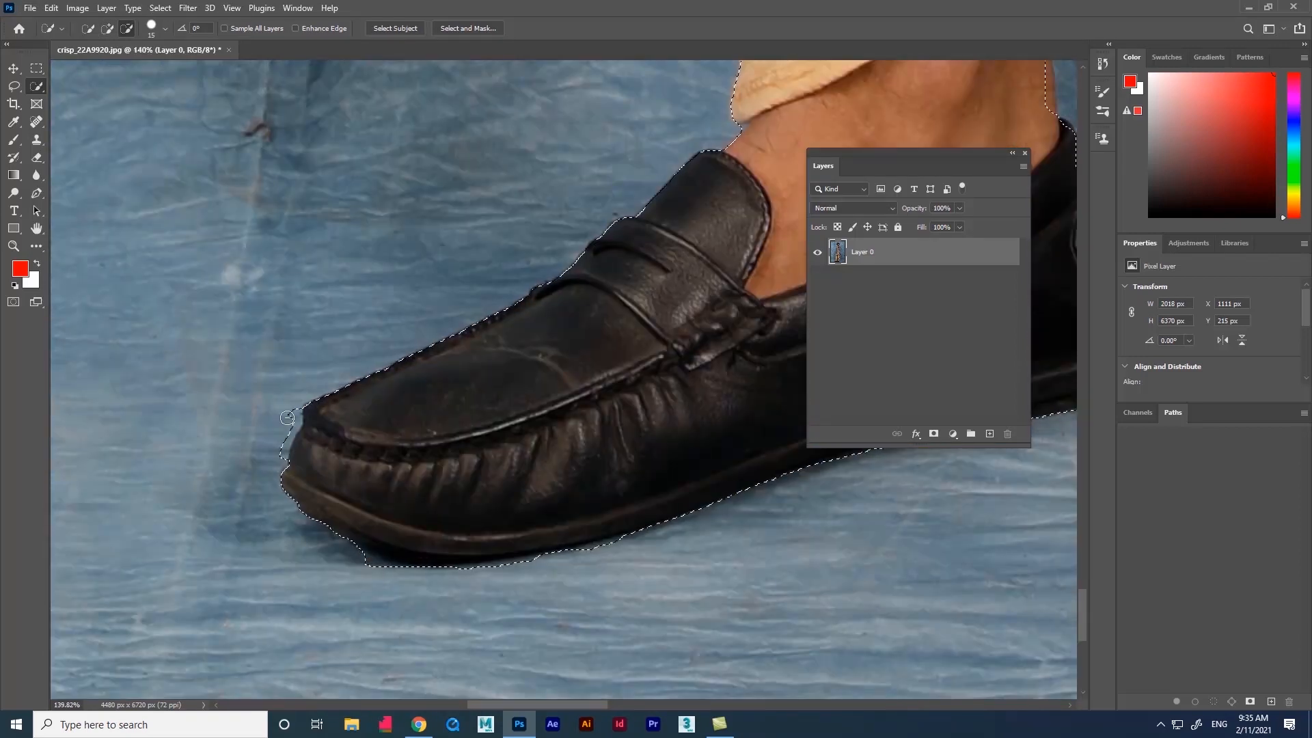
{"action": "left_click_drag", "start_coordinate": [345, 567], "coordinate": [386, 574]}
{"action": "scroll", "coordinate": [386, 575], "scroll_direction": "down", "scroll_amount": 4}
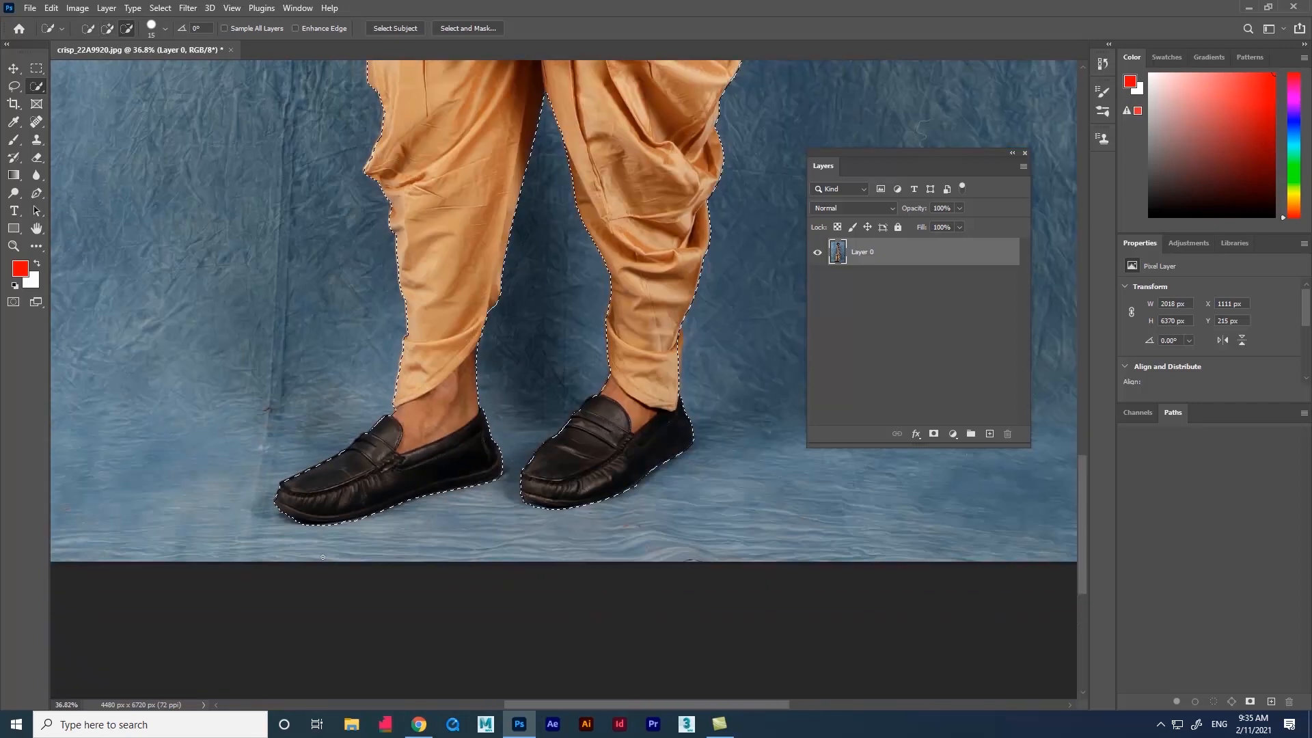
- Refine the selection along the trouser cuff and the buttoned side of the kurta, including the sleeve edge behind it
{"action": "scroll", "coordinate": [554, 348], "scroll_direction": "up", "scroll_amount": 5}
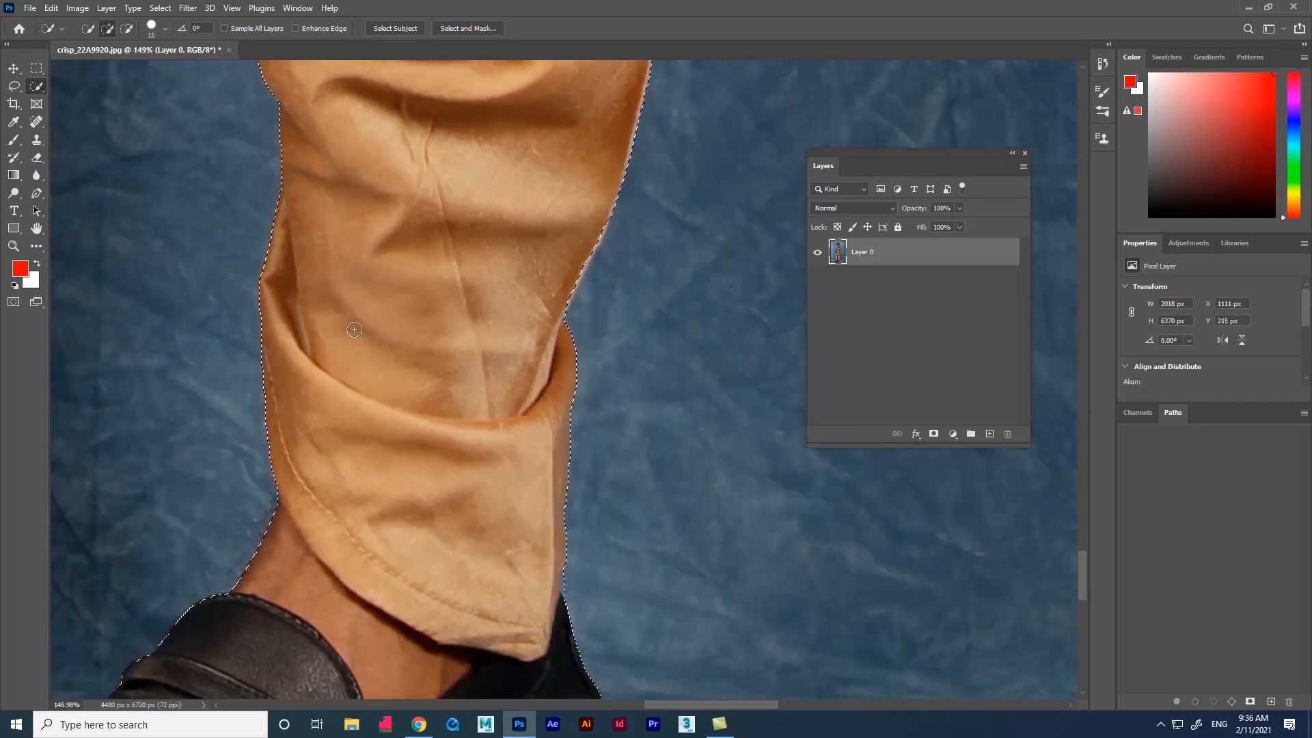
{"action": "scroll", "coordinate": [553, 349], "scroll_direction": "down", "scroll_amount": 6}
{"action": "scroll", "coordinate": [548, 493], "scroll_direction": "up", "scroll_amount": 2}
{"action": "scroll", "coordinate": [549, 494], "scroll_direction": "up", "scroll_amount": 3}
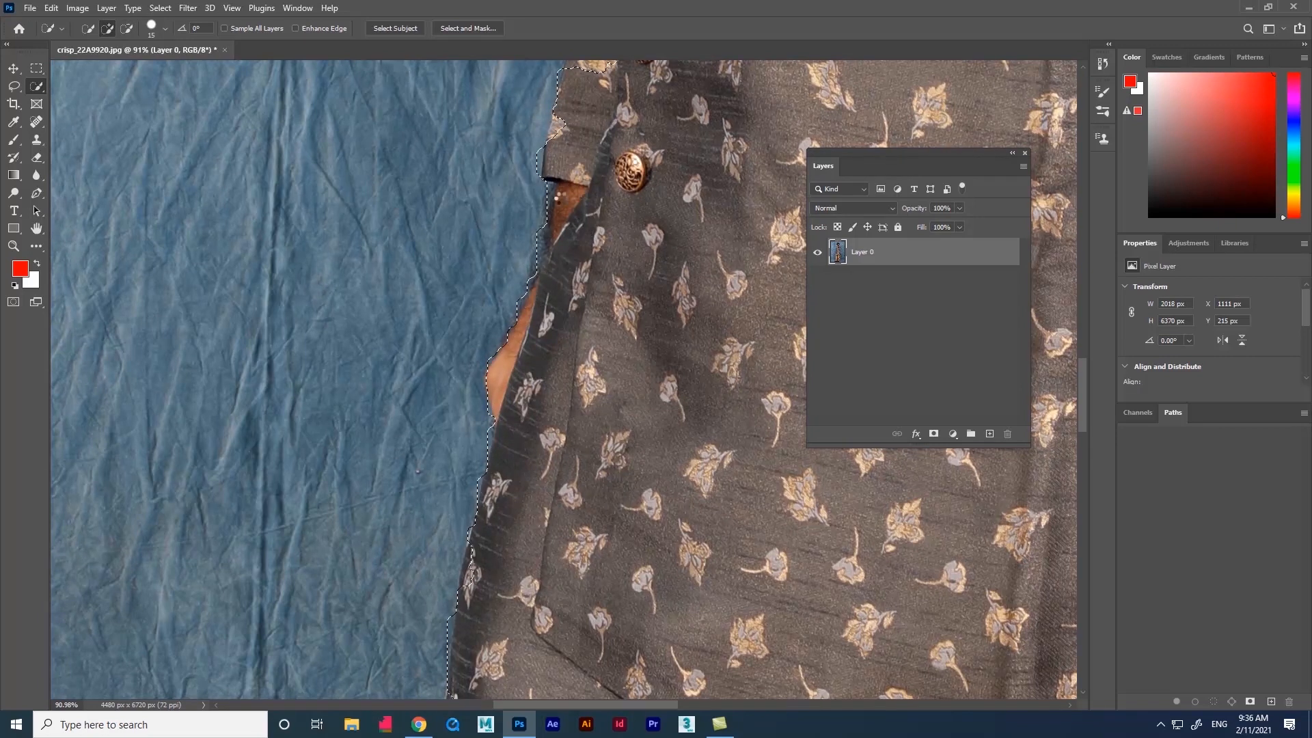
{"action": "scroll", "coordinate": [537, 352], "scroll_direction": "down", "scroll_amount": 2}
{"action": "scroll", "coordinate": [537, 351], "scroll_direction": "up", "scroll_amount": 1}
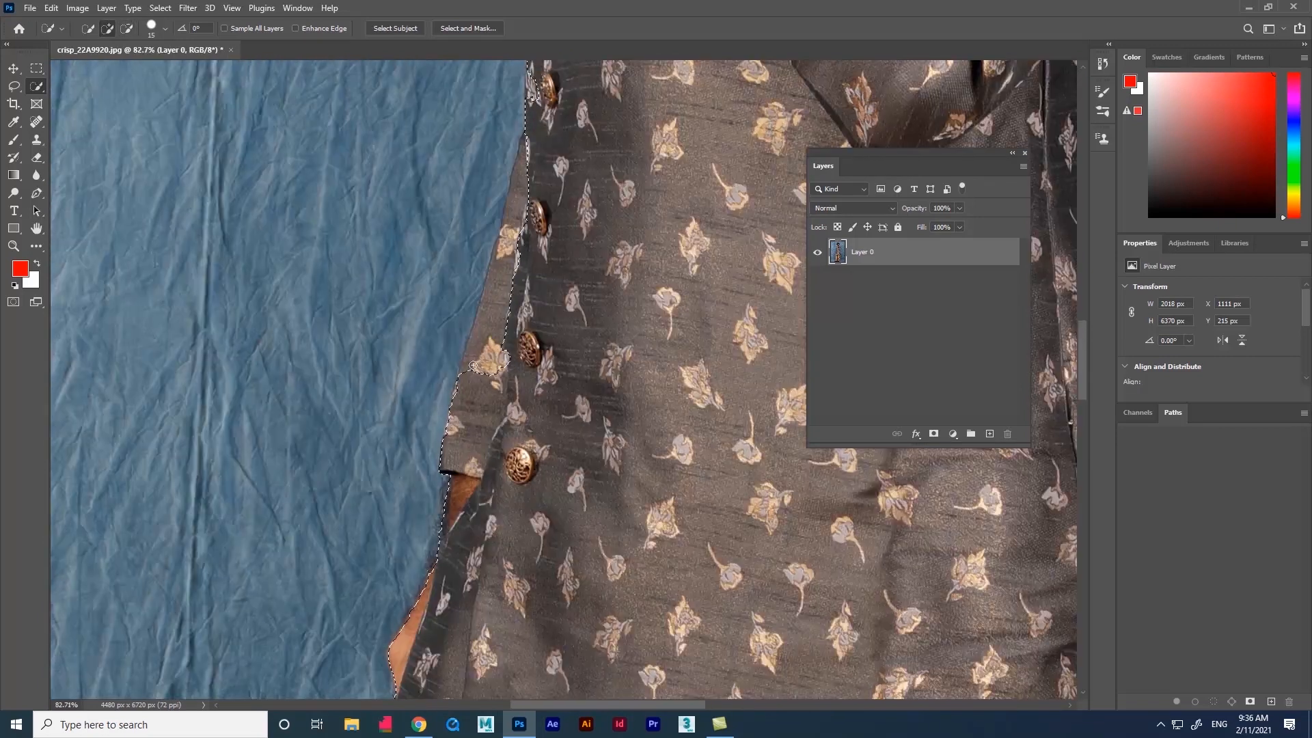
{"action": "scroll", "coordinate": [460, 261], "scroll_direction": "up", "scroll_amount": 1}
{"action": "scroll", "coordinate": [460, 261], "scroll_direction": "down", "scroll_amount": 3}
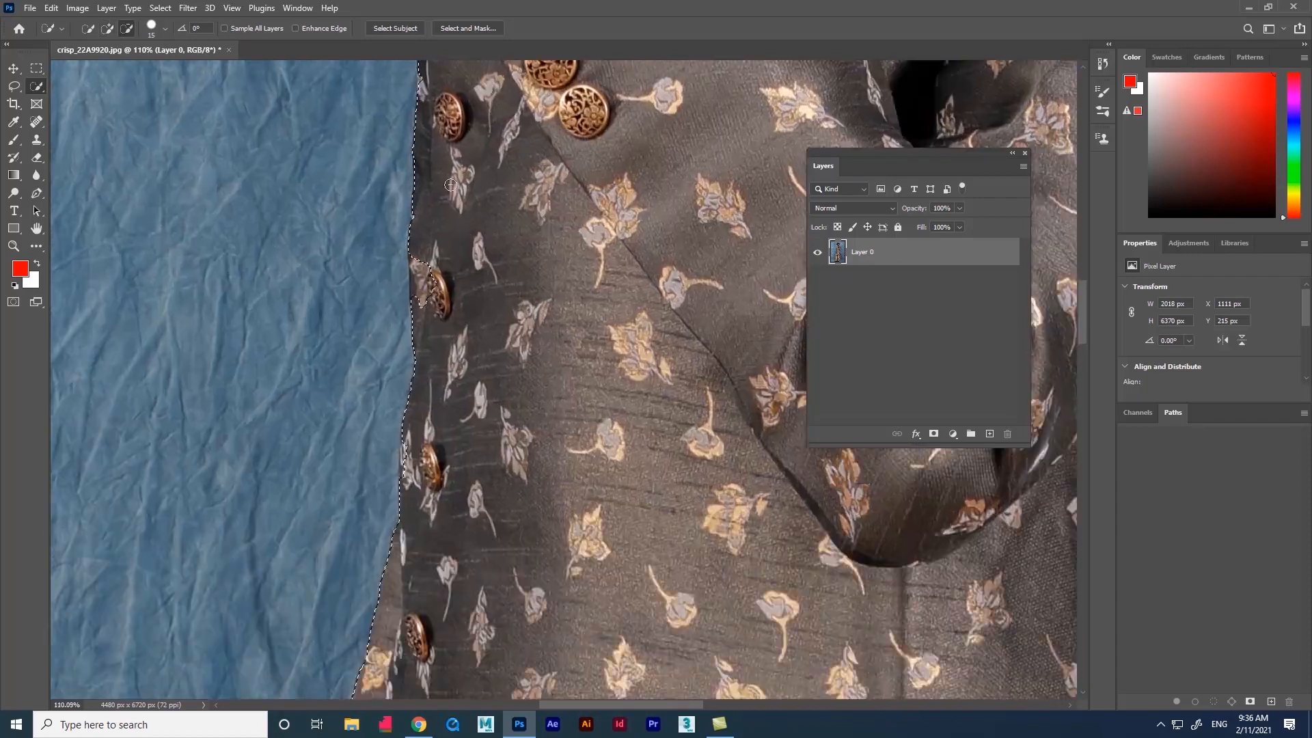
{"action": "scroll", "coordinate": [400, 270], "scroll_direction": "up", "scroll_amount": 1}
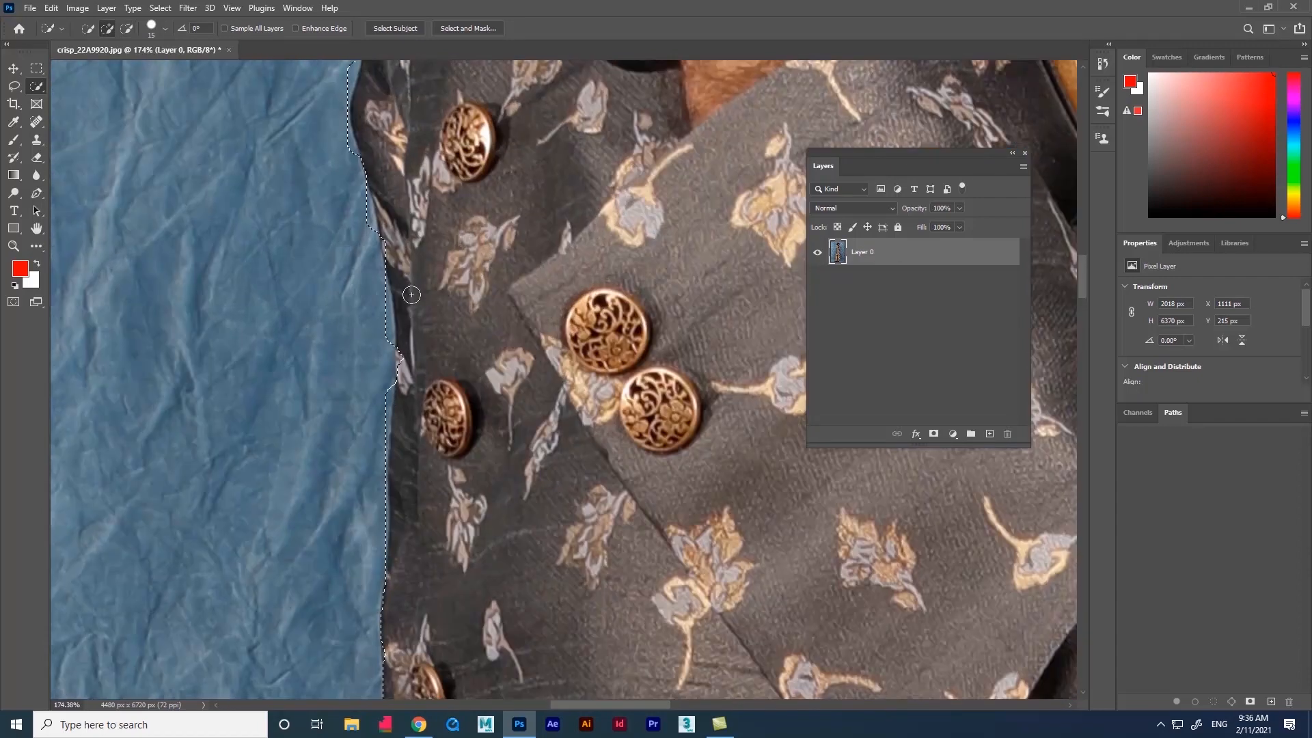
- Refine the hair selection on the man's right side, subtracting the backdrop around the curls beside and above the ear
{"action": "scroll", "coordinate": [400, 270], "scroll_direction": "down", "scroll_amount": 3}
{"action": "scroll", "coordinate": [398, 307], "scroll_direction": "up", "scroll_amount": 3}
{"action": "scroll", "coordinate": [398, 307], "scroll_direction": "down", "scroll_amount": 3}
{"action": "scroll", "coordinate": [460, 281], "scroll_direction": "up", "scroll_amount": 3}
{"action": "scroll", "coordinate": [403, 293], "scroll_direction": "down", "scroll_amount": 3}
{"action": "scroll", "coordinate": [390, 310], "scroll_direction": "up", "scroll_amount": 3}
{"action": "scroll", "coordinate": [362, 350], "scroll_direction": "down", "scroll_amount": 3}
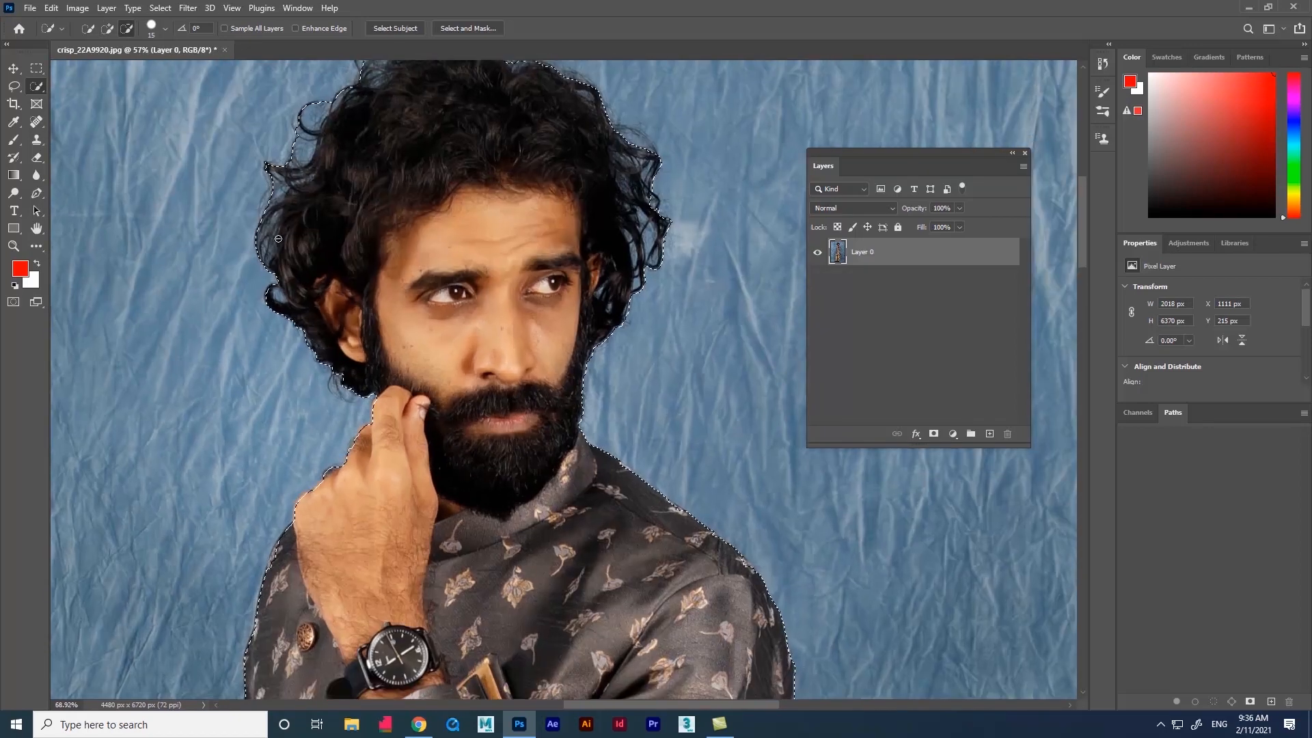
{"action": "scroll", "coordinate": [298, 351], "scroll_direction": "up", "scroll_amount": 3}
{"action": "left_click", "coordinate": [299, 350], "text": "alt"}
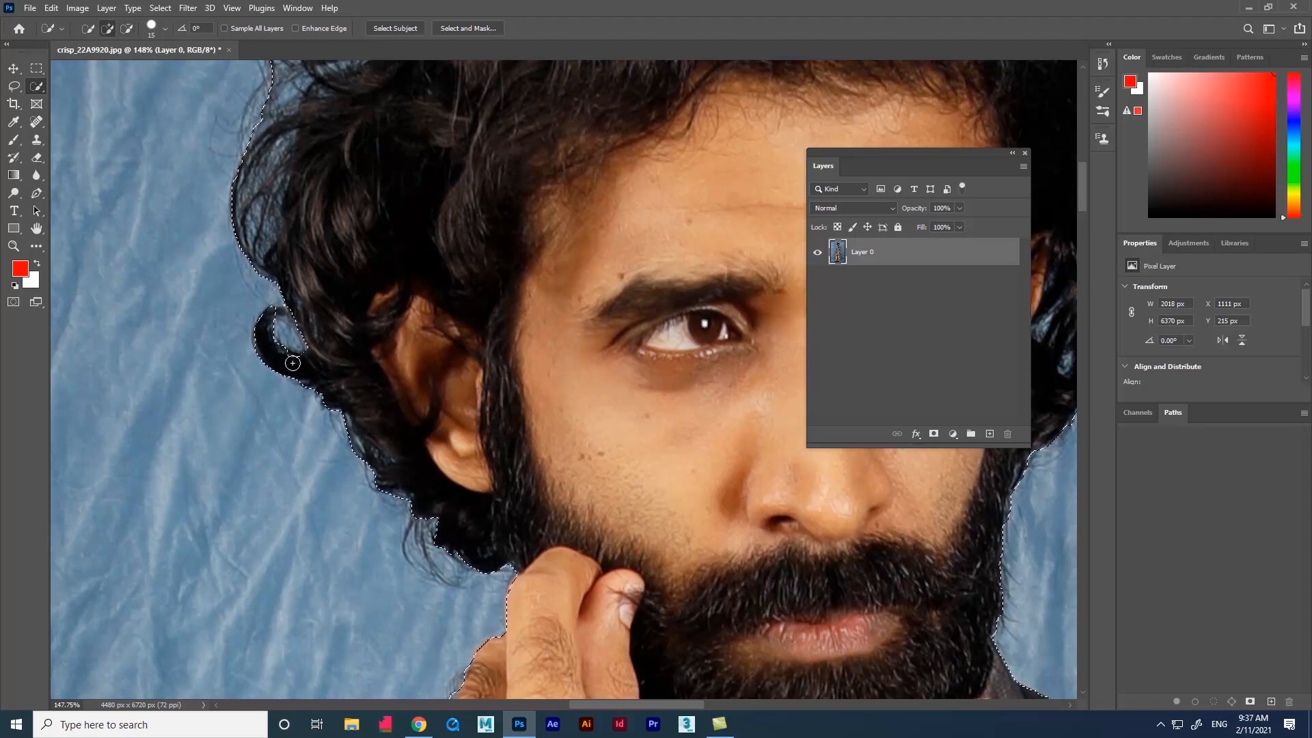
{"action": "scroll", "coordinate": [287, 358], "scroll_direction": "down", "scroll_amount": 3}
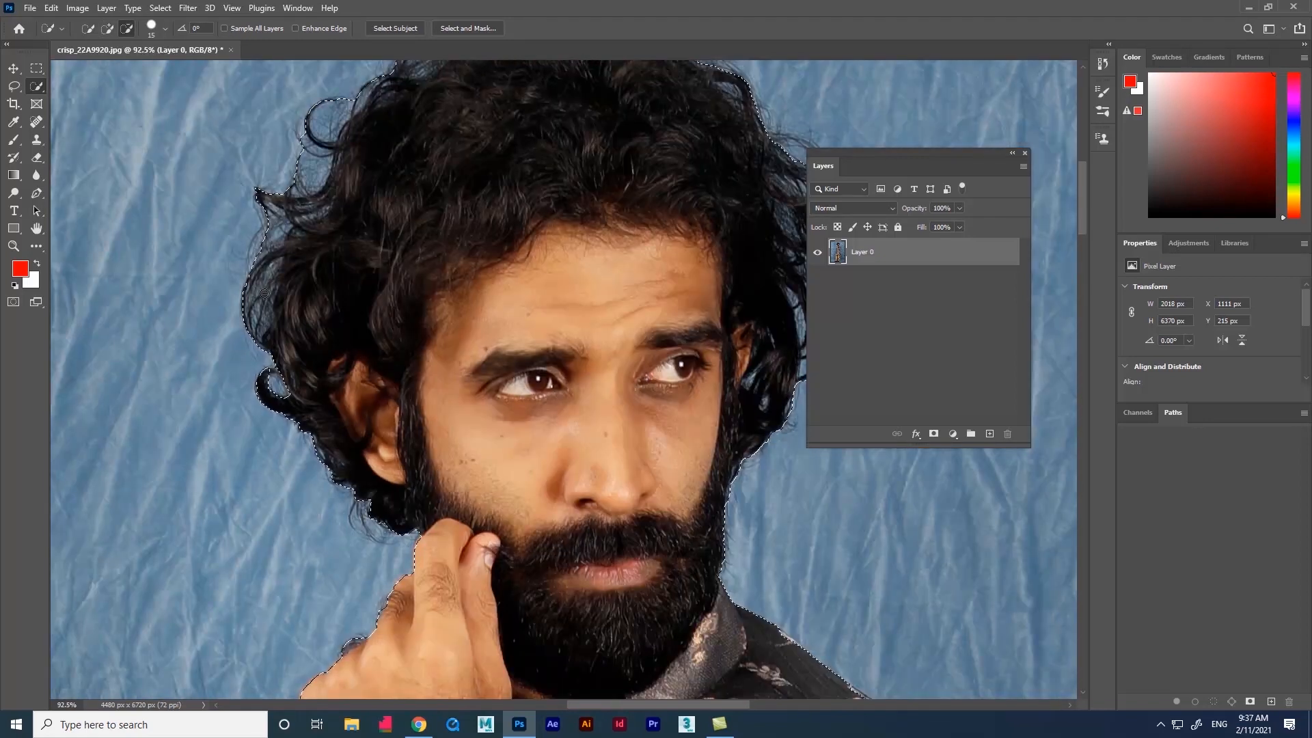
{"action": "scroll", "coordinate": [321, 102], "scroll_direction": "up", "scroll_amount": 3}
{"action": "mouse_move", "coordinate": [287, 221]}
{"action": "left_mouse_down"}
{"action": "mouse_move", "coordinate": [276, 292]}
{"action": "mouse_move", "coordinate": [319, 262]}
{"action": "mouse_move", "coordinate": [298, 227]}
{"action": "mouse_move", "coordinate": [353, 168]}
{"action": "left_mouse_up"}
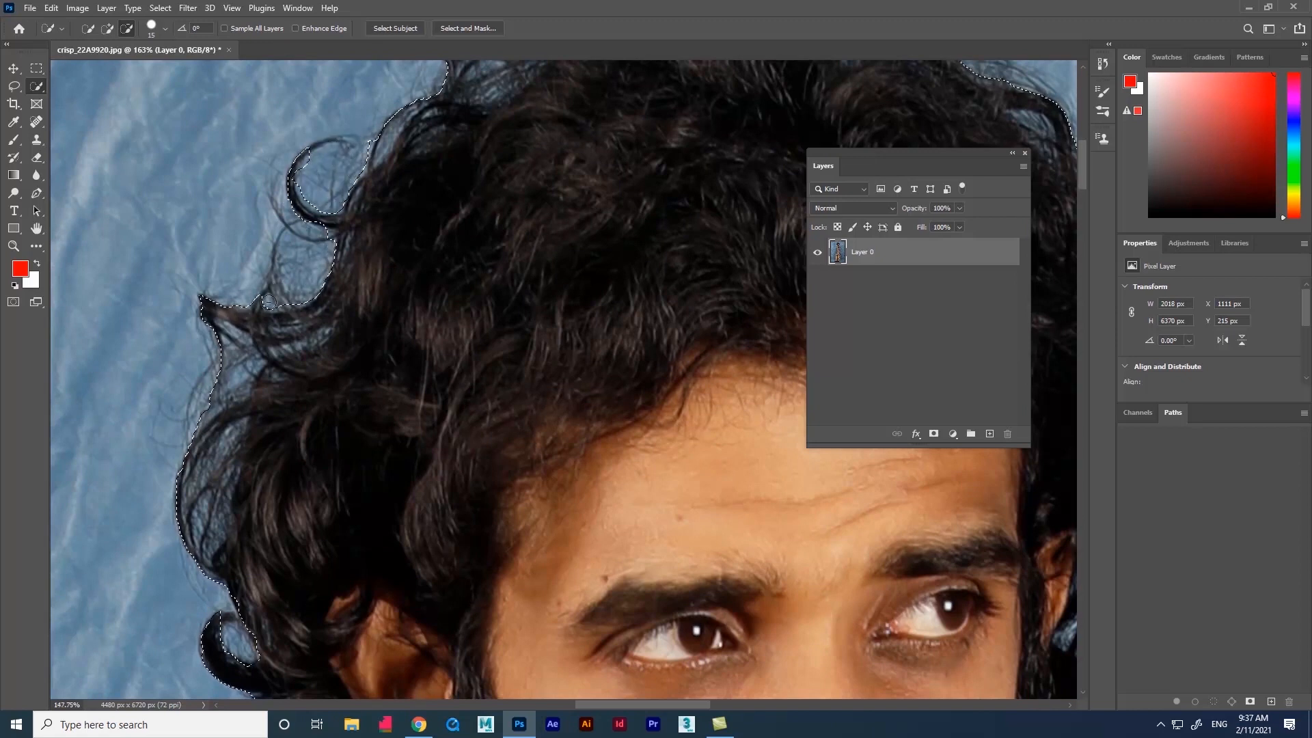
- Subtract the backdrop showing through the loose curls on the other side of the hair
{"action": "scroll", "coordinate": [270, 302], "scroll_direction": "down", "scroll_amount": 5}
{"action": "scroll", "coordinate": [489, 437], "scroll_direction": "up", "scroll_amount": 4}
{"action": "mouse_move", "coordinate": [509, 423]}
{"action": "left_mouse_down"}
{"action": "mouse_move", "coordinate": [505, 465]}
{"action": "mouse_move", "coordinate": [489, 474]}
{"action": "mouse_move", "coordinate": [494, 313]}
{"action": "mouse_move", "coordinate": [511, 312]}
{"action": "left_mouse_up"}
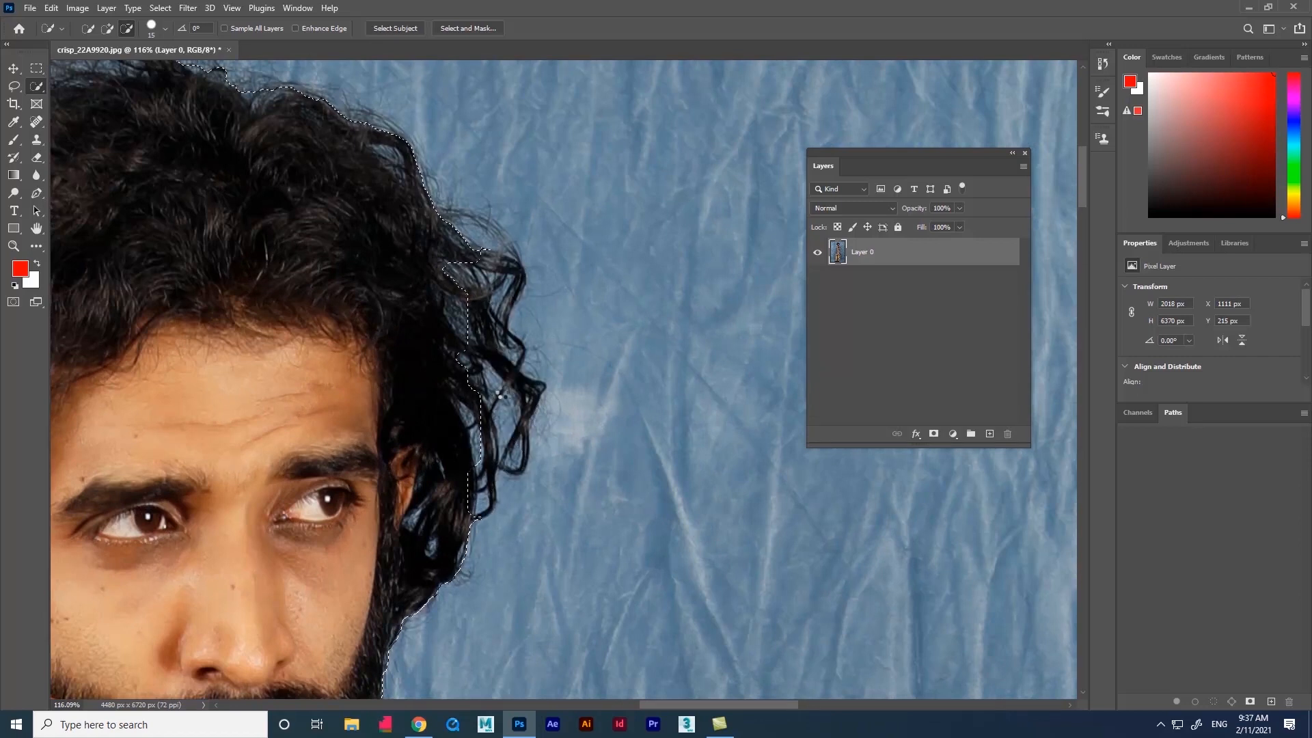
{"action": "left_click_drag", "start_coordinate": [471, 388], "coordinate": [464, 363]}
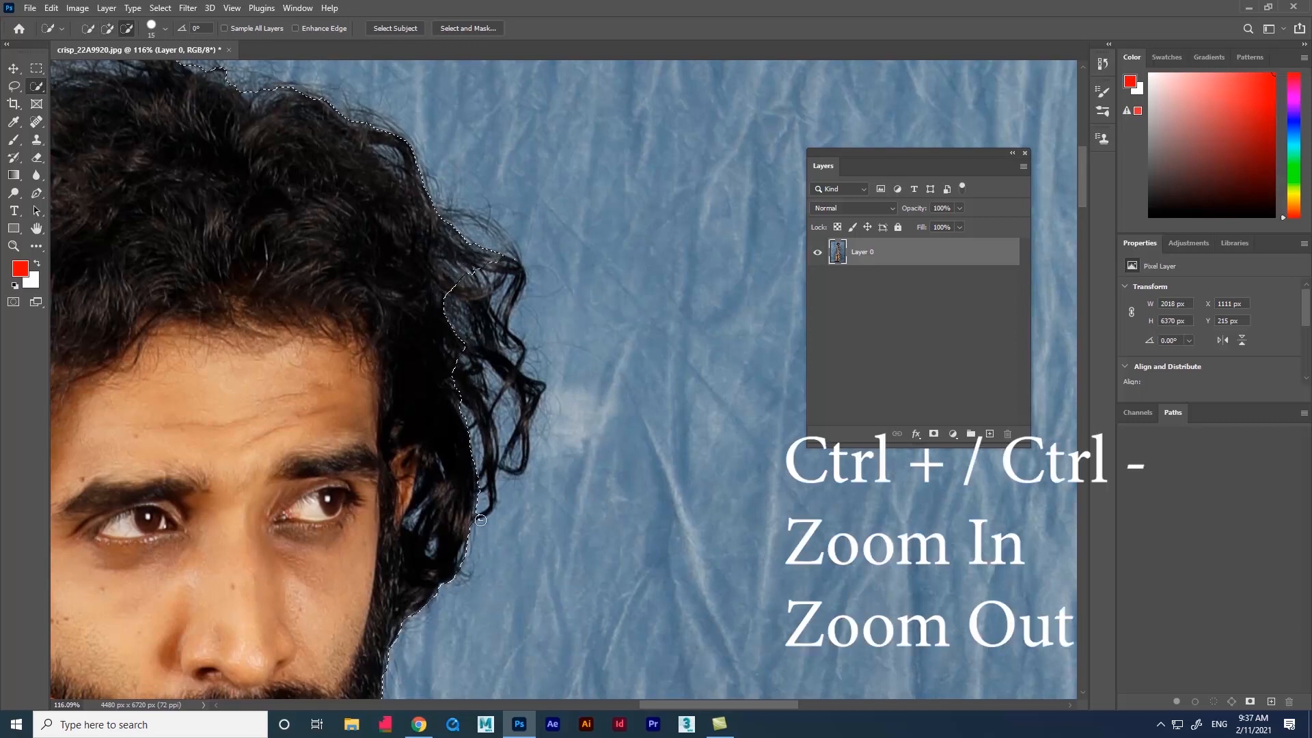
- Check the selection around the whole figure with the full photo in view
{"action": "key", "text": "ctrl+minus"}
{"action": "key", "text": "ctrl+minus"}
{"action": "key", "text": "ctrl+minus"}
{"action": "key", "text": "ctrl+minus"}
{"action": "key", "text": "ctrl+minus"}
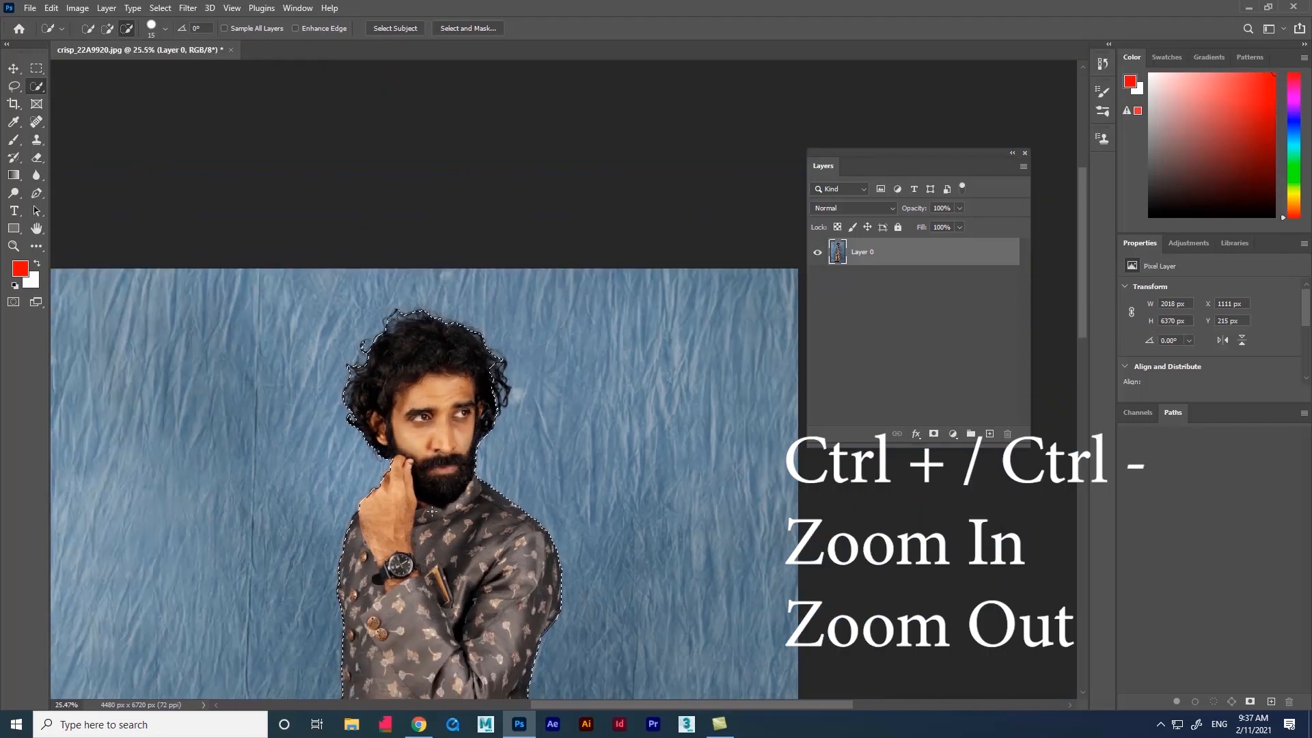
{"action": "scroll", "coordinate": [487, 254], "scroll_direction": "down", "scroll_amount": 3}
{"action": "key", "text": "ctrl+0"}
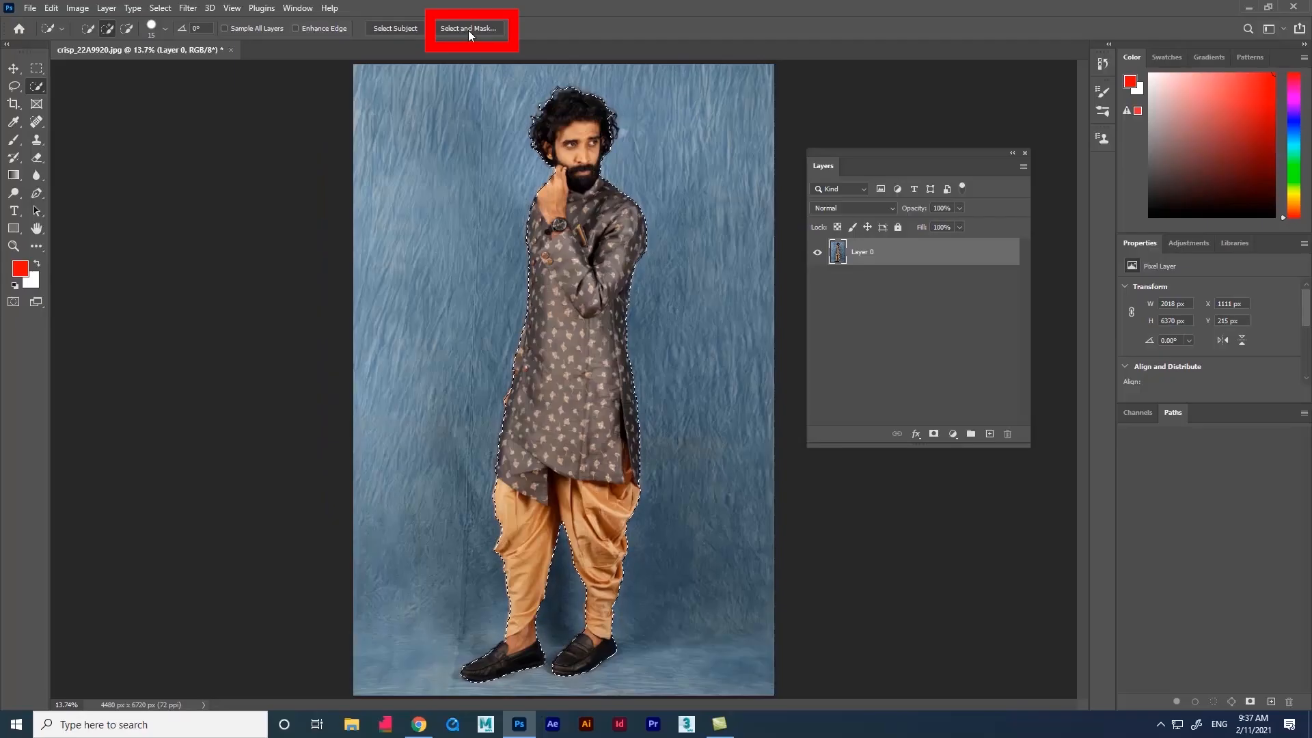
- Take the selection into Select and Mask and set the Refine Edge Brush hardness to 49%
{"action": "left_click", "coordinate": [595, 64]}
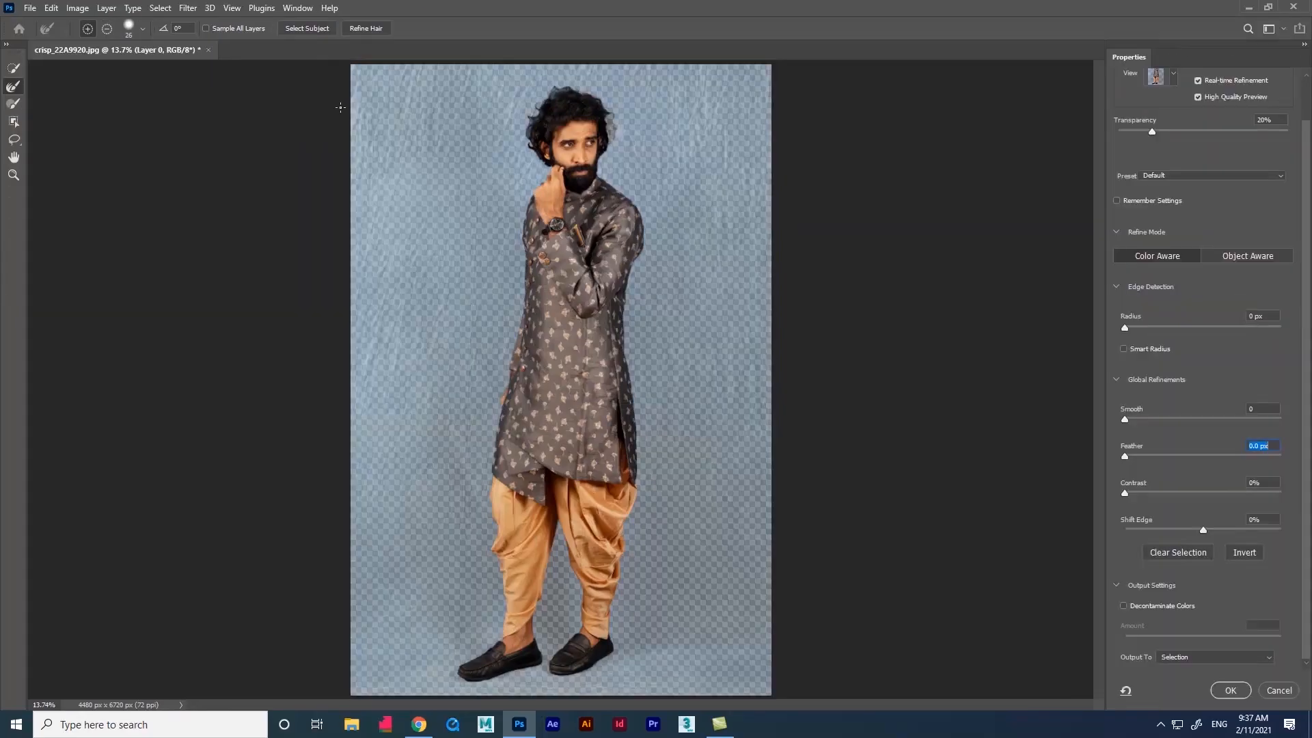
{"action": "key", "text": "ctrl+plus"}
{"action": "key", "text": "ctrl+plus"}
{"action": "key", "text": "ctrl+plus"}
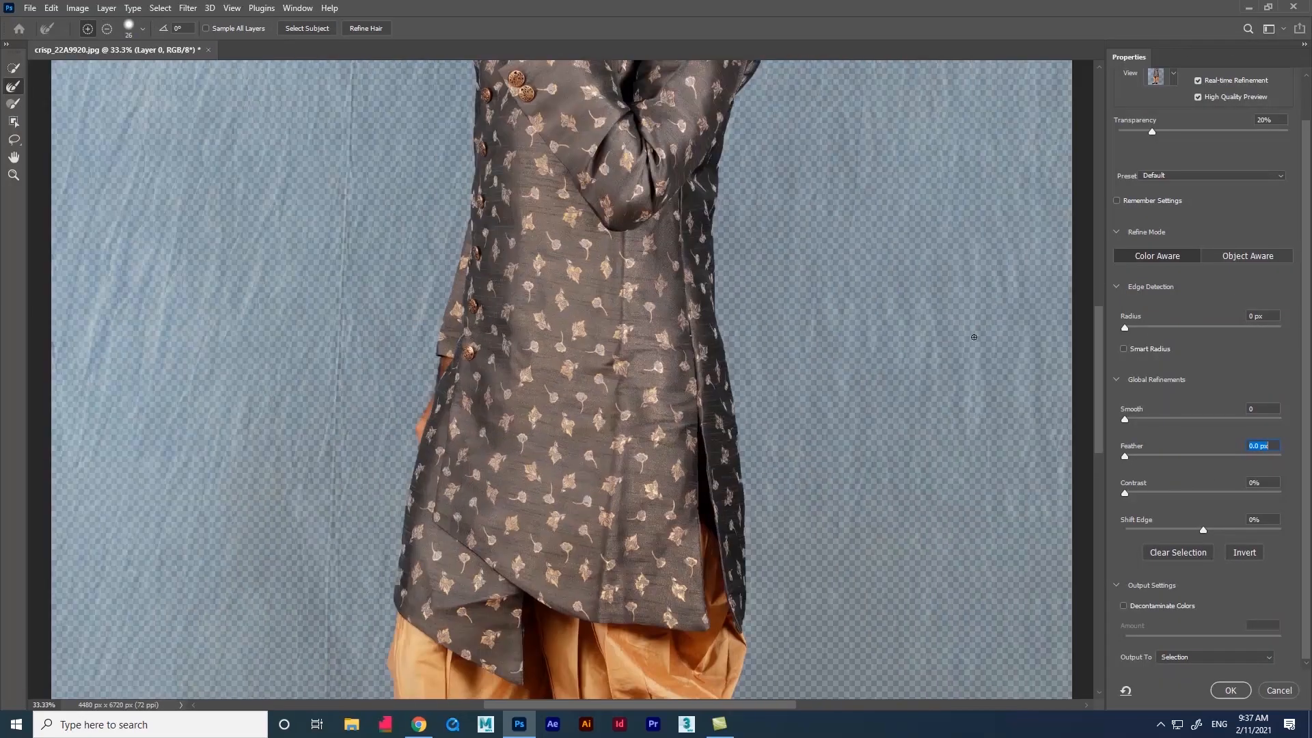
{"action": "left_click_drag", "start_coordinate": [1099, 377], "coordinate": [1078, 243]}
{"action": "scroll", "coordinate": [711, 273], "scroll_direction": "down", "scroll_amount": 1}
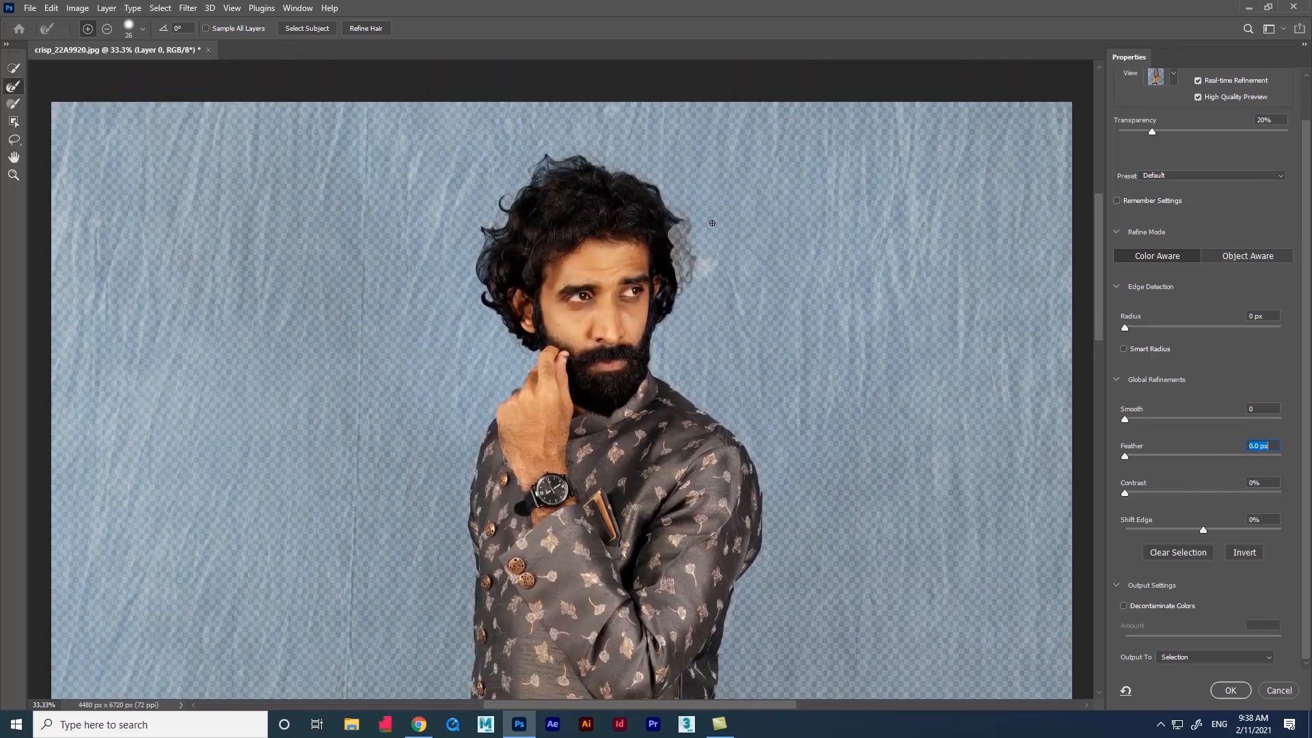
{"action": "key", "text": "ctrl+plus"}
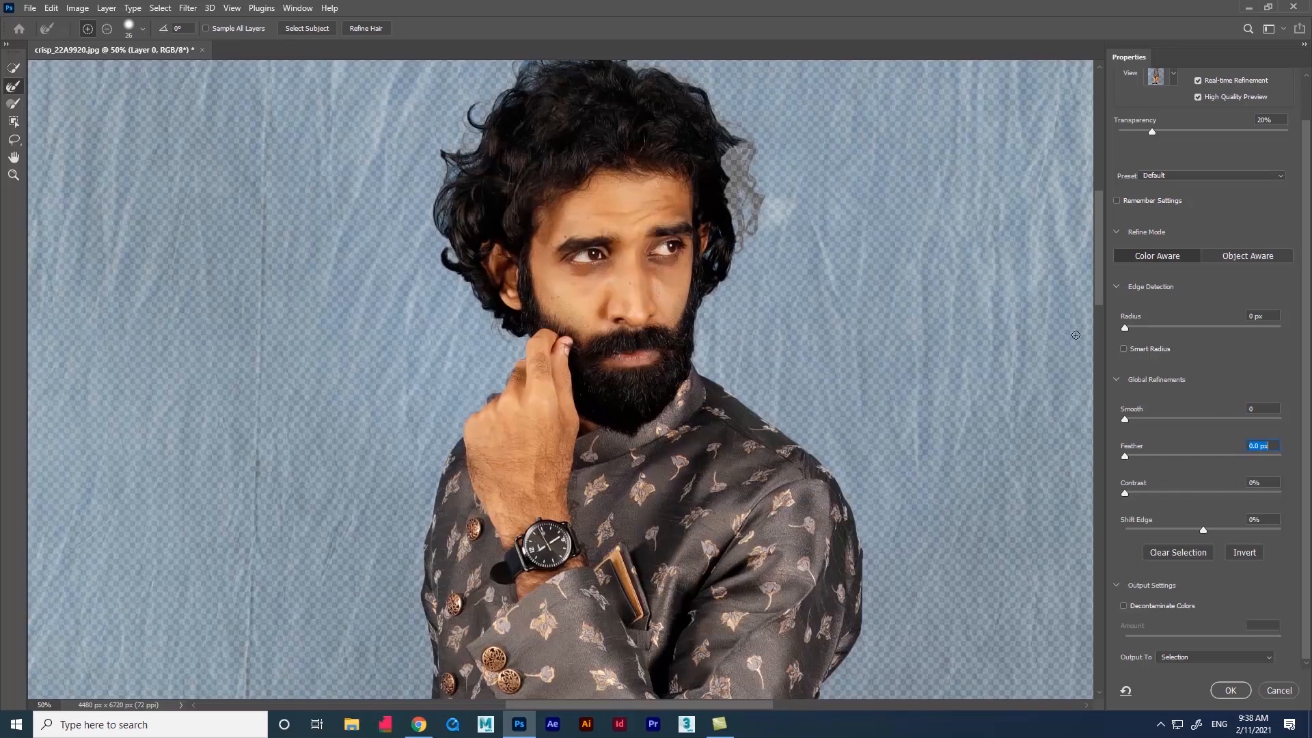
{"action": "left_click_drag", "start_coordinate": [1099, 294], "coordinate": [1093, 264]}
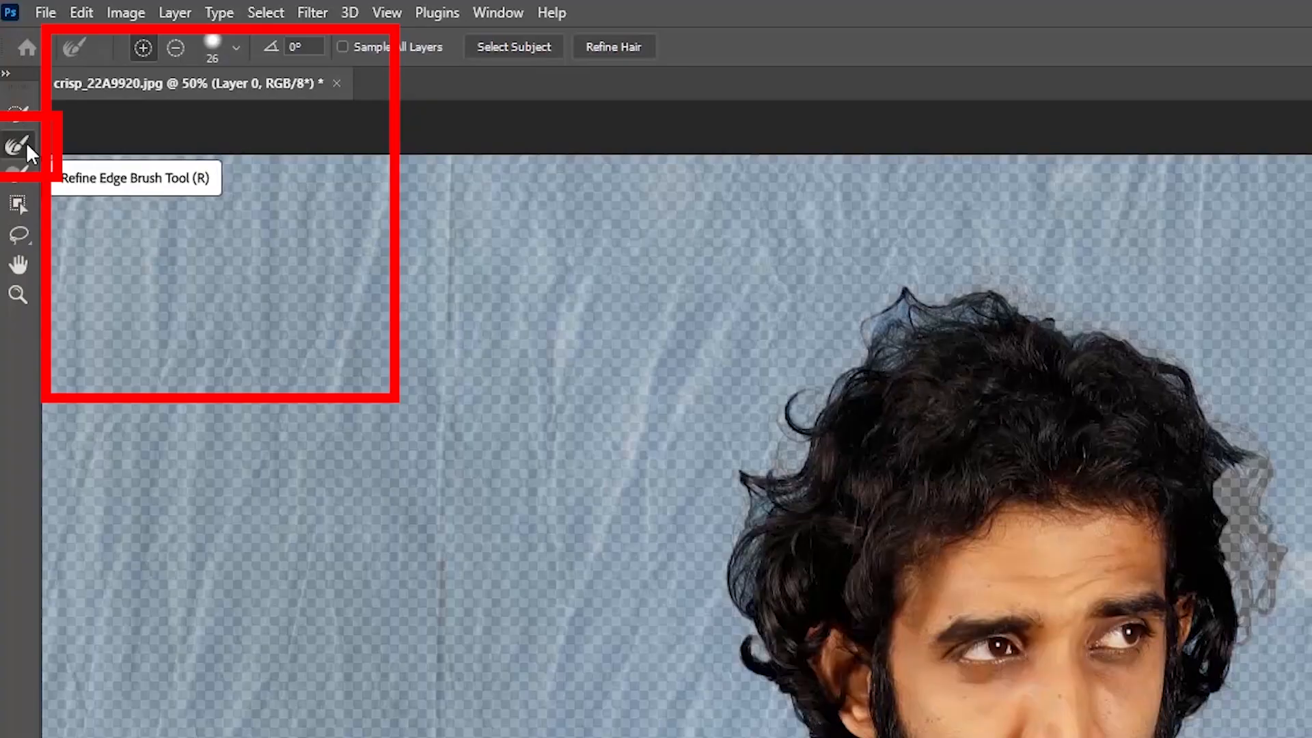
{"action": "left_click", "coordinate": [236, 48]}
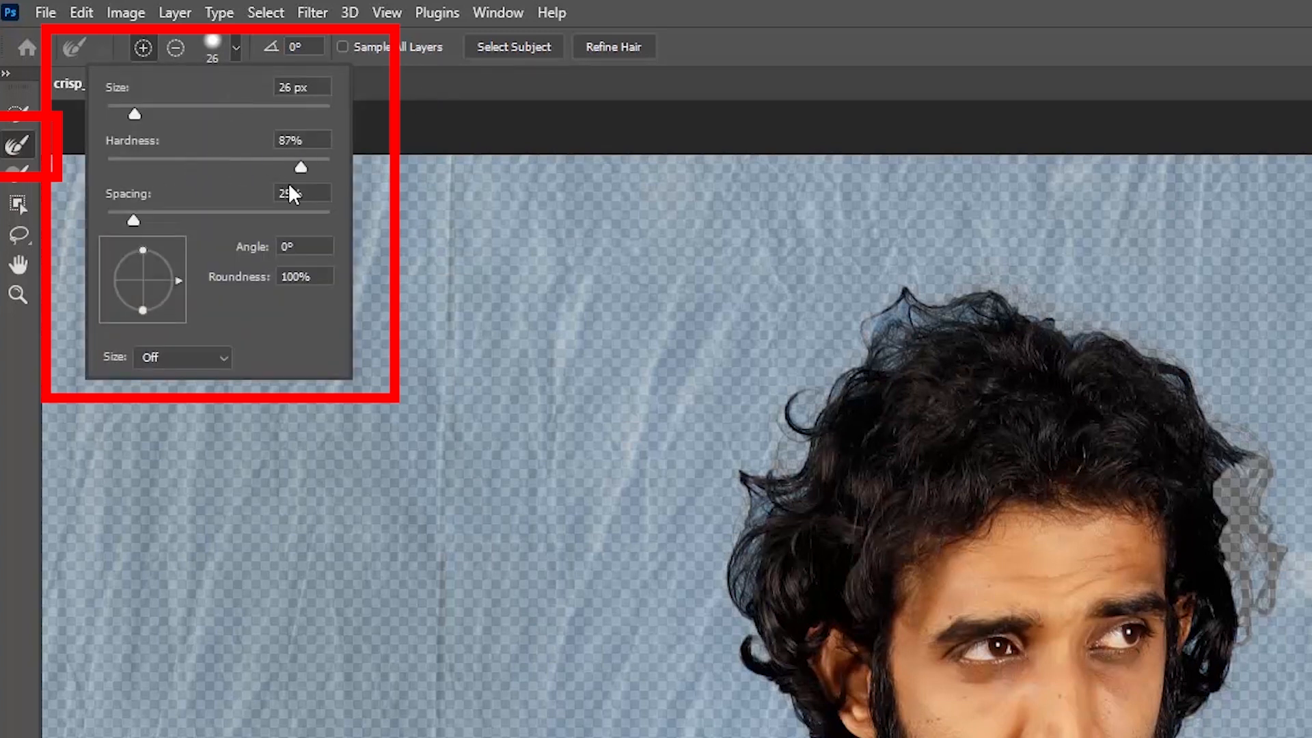
{"action": "left_click_drag", "start_coordinate": [234, 172], "coordinate": [215, 173]}
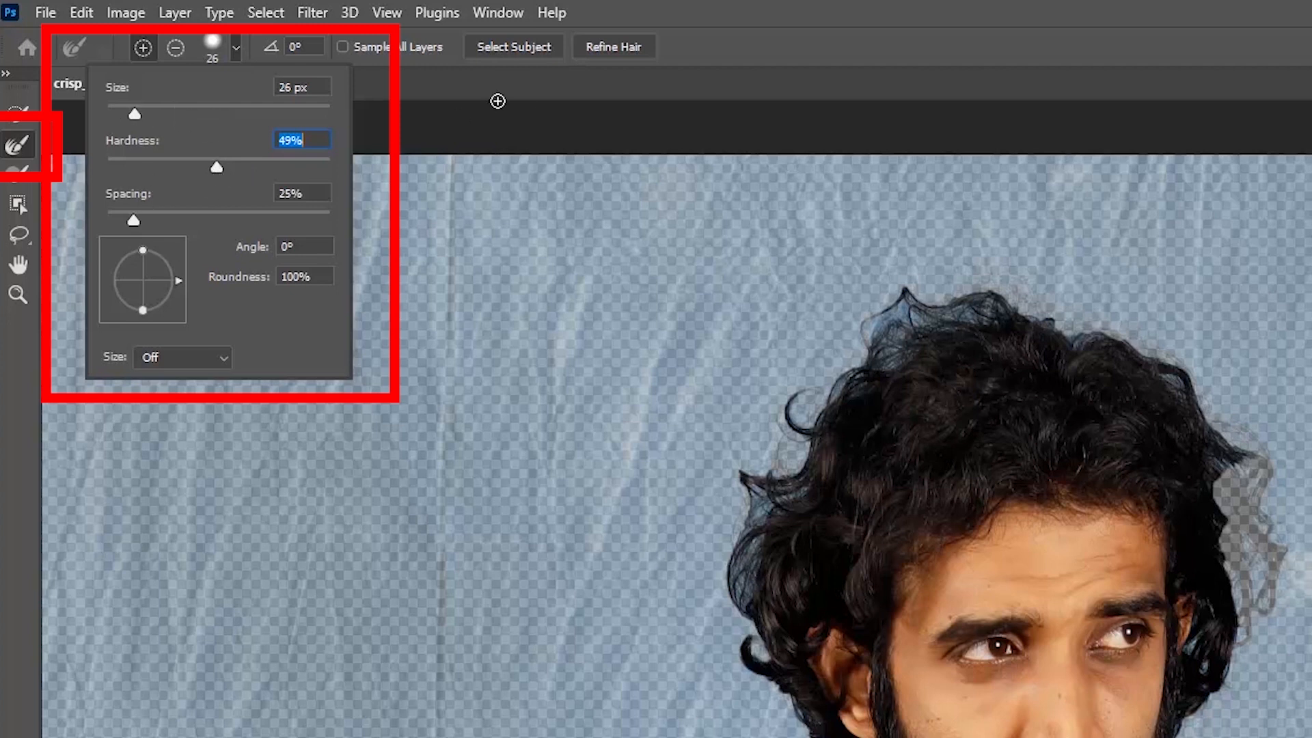
{"action": "left_click", "coordinate": [519, 93]}
{"action": "scroll", "coordinate": [755, 581], "scroll_direction": "left", "scroll_amount": 1}
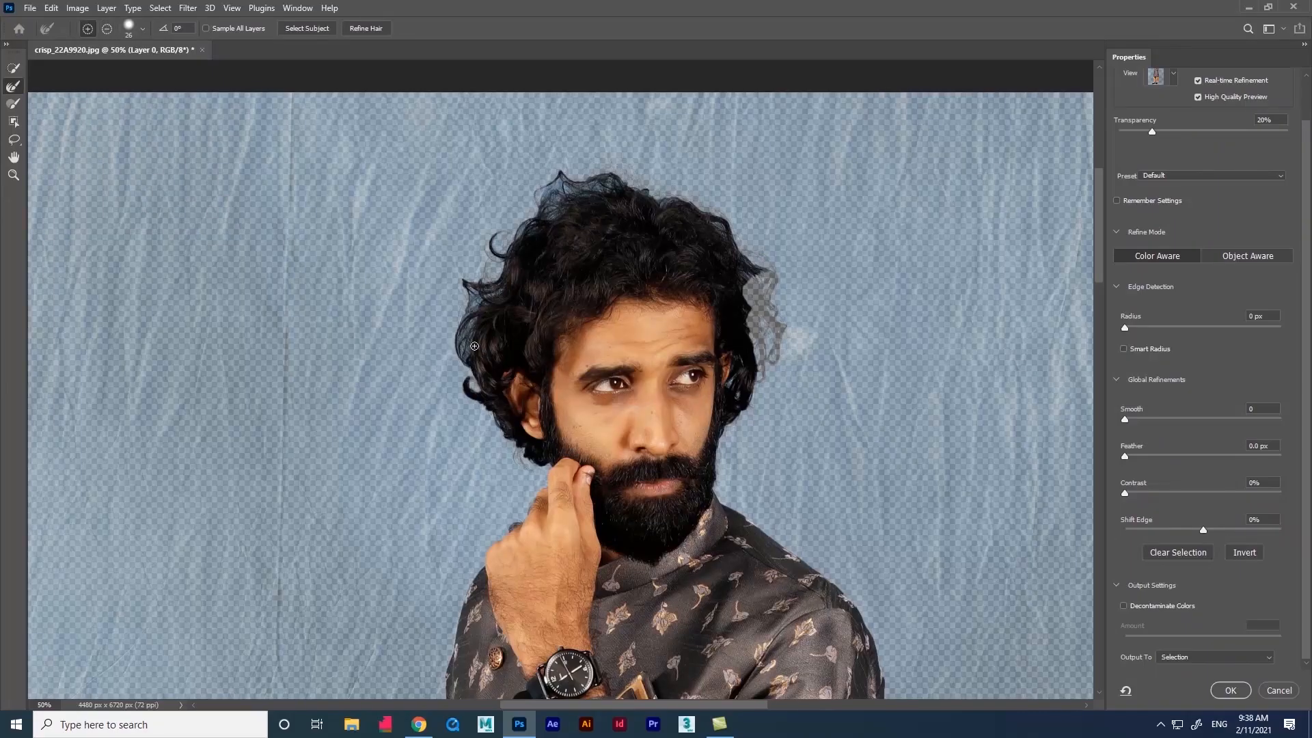
- Refine the curls around the man's visible ear and down to his hand with the Refine Edge Brush enlarged to 45 px
{"action": "scroll", "coordinate": [458, 355], "scroll_direction": "right", "scroll_amount": 1}
{"action": "mouse_move", "coordinate": [446, 357]}
{"action": "left_mouse_down"}
{"action": "mouse_move", "coordinate": [455, 303]}
{"action": "mouse_move", "coordinate": [479, 291]}
{"action": "left_mouse_up"}
{"action": "key", "text": "ctrl+plus"}
{"action": "key", "text": "ctrl+plus"}
{"action": "key", "text": "bracketright"}
{"action": "left_click_drag", "start_coordinate": [355, 198], "coordinate": [415, 103]}
{"action": "left_click_drag", "start_coordinate": [349, 406], "coordinate": [343, 377]}
{"action": "mouse_move", "coordinate": [447, 520]}
{"action": "left_mouse_down"}
{"action": "mouse_move", "coordinate": [456, 573]}
{"action": "mouse_move", "coordinate": [425, 529]}
{"action": "left_mouse_up"}
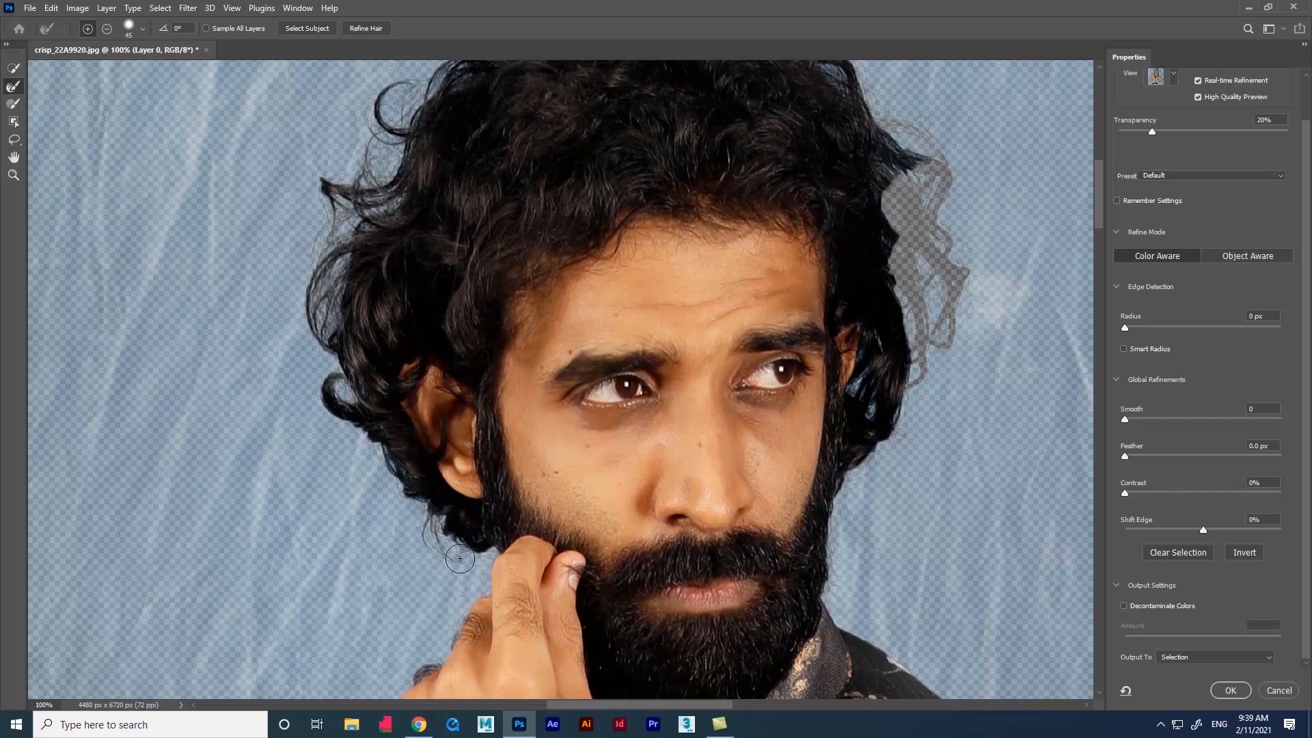
- Brush over the loose curls on the far side of the head and across the top to recover the fine hair strands
{"action": "mouse_move", "coordinate": [861, 377]}
{"action": "left_mouse_down"}
{"action": "mouse_move", "coordinate": [881, 362]}
{"action": "mouse_move", "coordinate": [932, 205]}
{"action": "mouse_move", "coordinate": [913, 248]}
{"action": "left_mouse_up"}
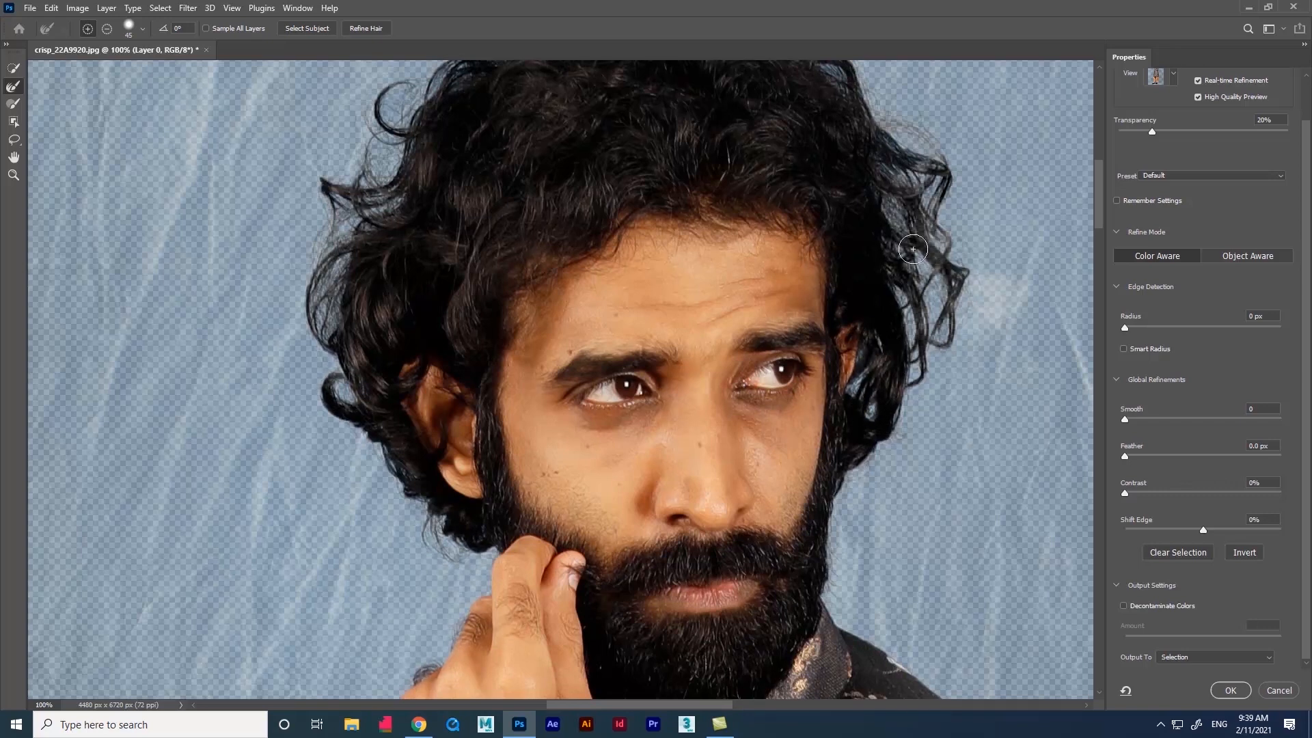
{"action": "scroll", "coordinate": [937, 229], "scroll_direction": "up", "scroll_amount": 3}
{"action": "mouse_move", "coordinate": [904, 294]}
{"action": "left_mouse_down"}
{"action": "mouse_move", "coordinate": [850, 278]}
{"action": "mouse_move", "coordinate": [700, 190]}
{"action": "mouse_move", "coordinate": [622, 111]}
{"action": "mouse_move", "coordinate": [655, 159]}
{"action": "mouse_move", "coordinate": [533, 150]}
{"action": "mouse_move", "coordinate": [478, 205]}
{"action": "mouse_move", "coordinate": [563, 152]}
{"action": "left_mouse_up"}
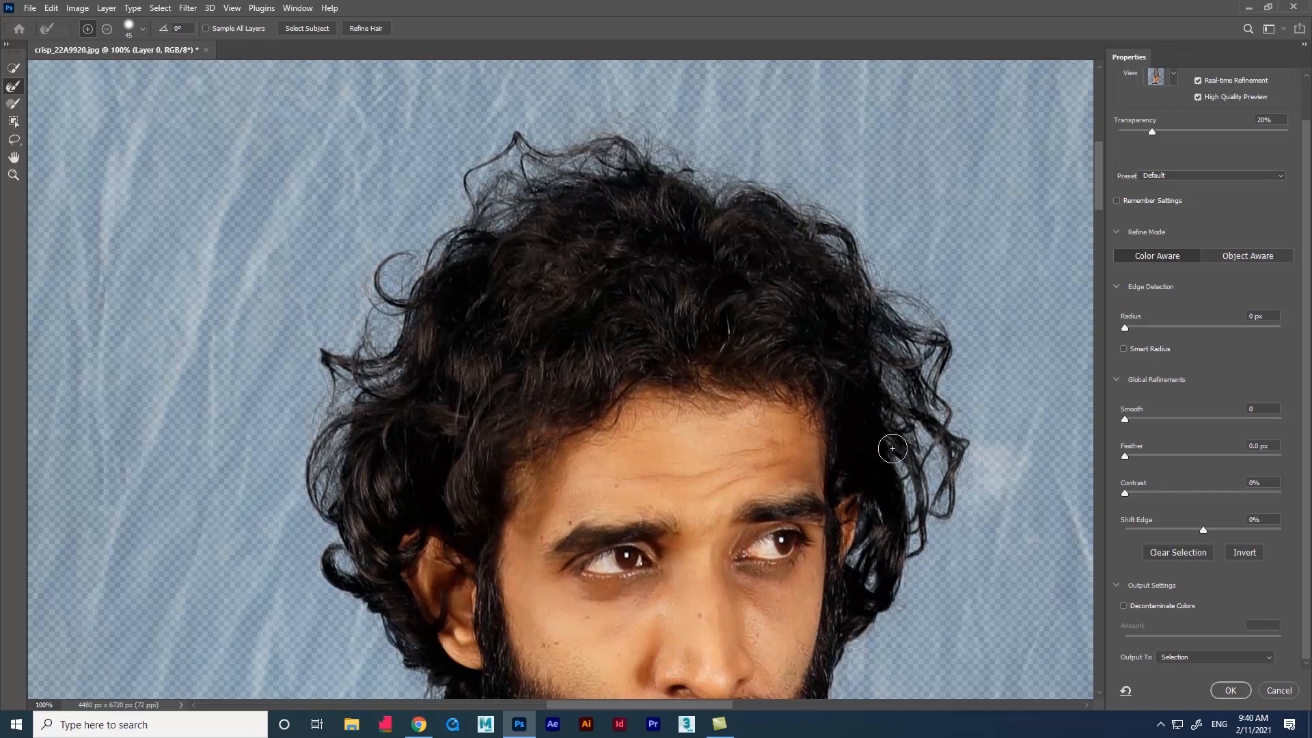
- Examine the refined edges of the face, hand and kurta, then the whole figure
{"action": "scroll", "coordinate": [854, 441], "scroll_direction": "down", "scroll_amount": 3}
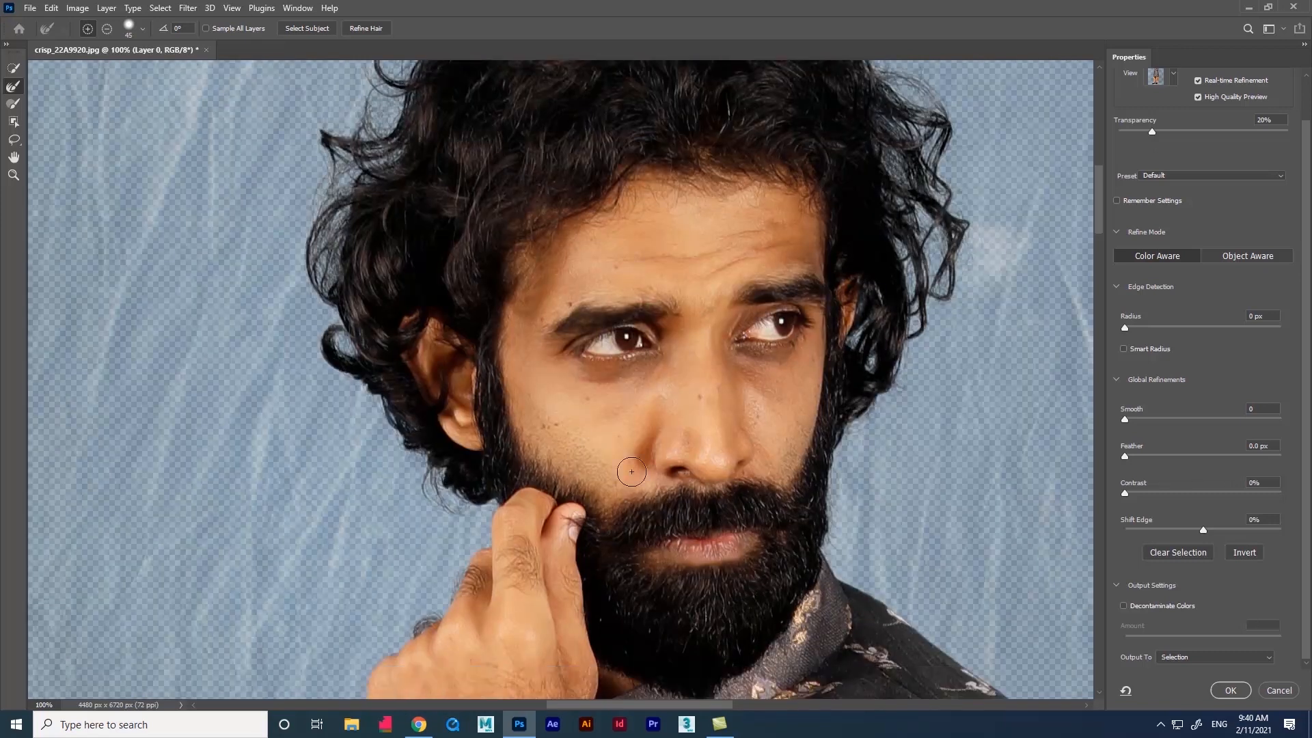
{"action": "scroll", "coordinate": [631, 471], "scroll_direction": "down", "scroll_amount": 4}
{"action": "scroll", "coordinate": [437, 340], "scroll_direction": "down", "scroll_amount": 5}
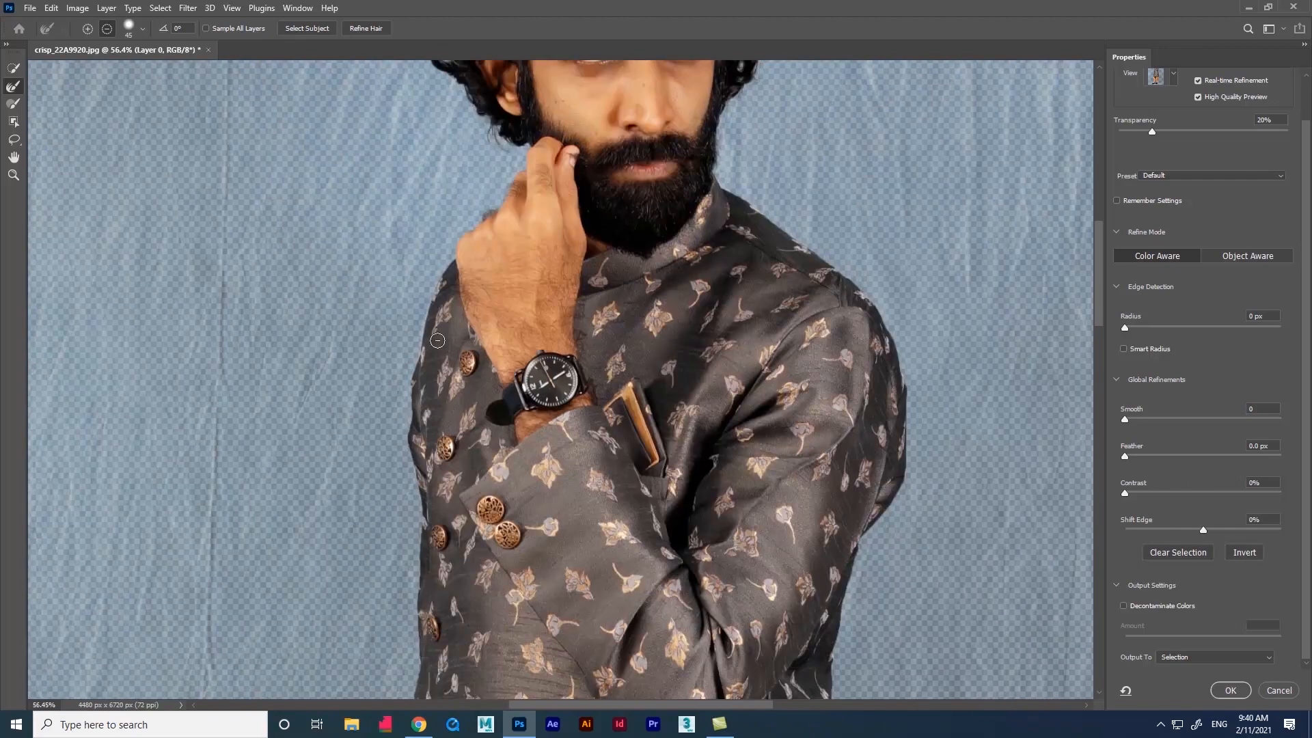
{"action": "scroll", "coordinate": [437, 340], "scroll_direction": "up", "scroll_amount": 4}
{"action": "scroll", "coordinate": [348, 456], "scroll_direction": "up", "scroll_amount": 3}
{"action": "scroll", "coordinate": [313, 624], "scroll_direction": "down", "scroll_amount": 6}
{"action": "scroll", "coordinate": [392, 321], "scroll_direction": "down", "scroll_amount": 5}
{"action": "scroll", "coordinate": [396, 307], "scroll_direction": "up", "scroll_amount": 5}
{"action": "key", "text": "ctrl+0"}
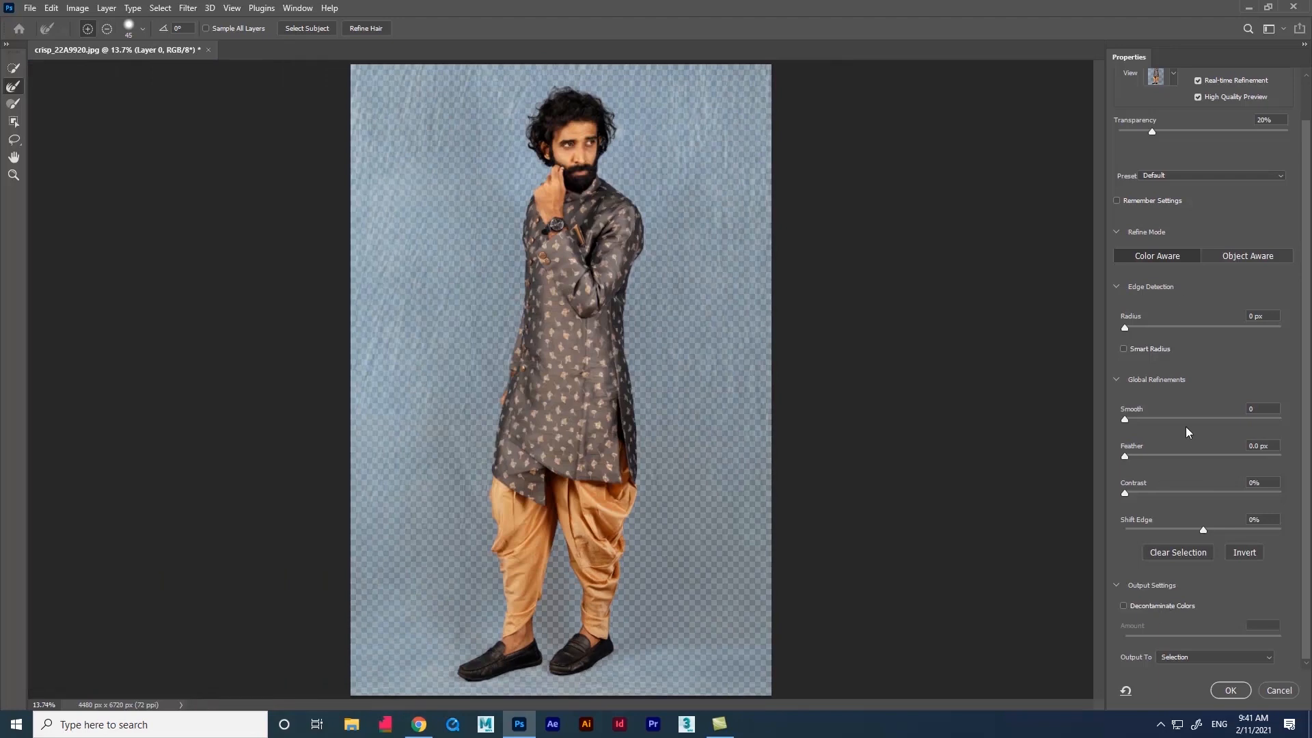
- Set the selection's feather to 0.2 px and inspect the edges around the head and shoulders
{"action": "left_click_drag", "start_coordinate": [1124, 456], "coordinate": [1125, 455]}
{"action": "key", "text": "ctrl+plus"}
{"action": "key", "text": "ctrl+plus"}
{"action": "key", "text": "ctrl+plus"}
{"action": "key", "text": "ctrl+plus"}
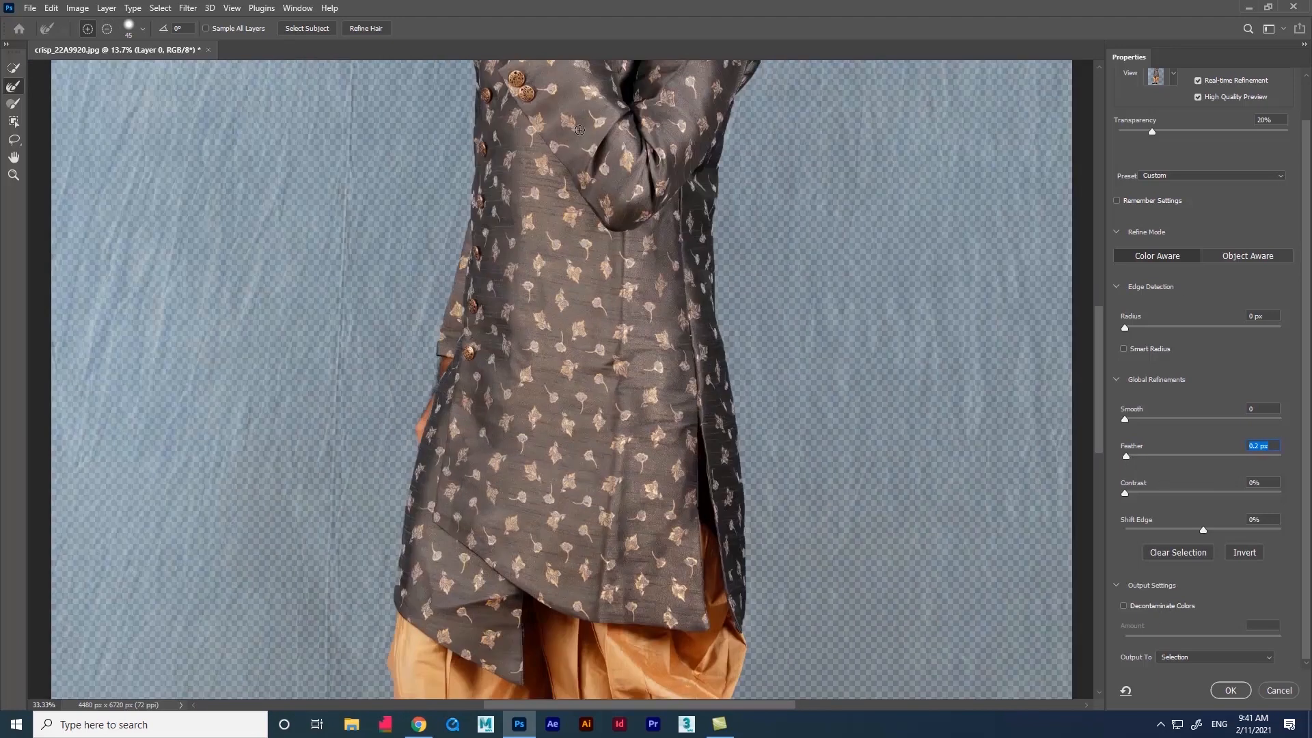
{"action": "left_click_drag", "start_coordinate": [1096, 356], "coordinate": [1085, 219]}
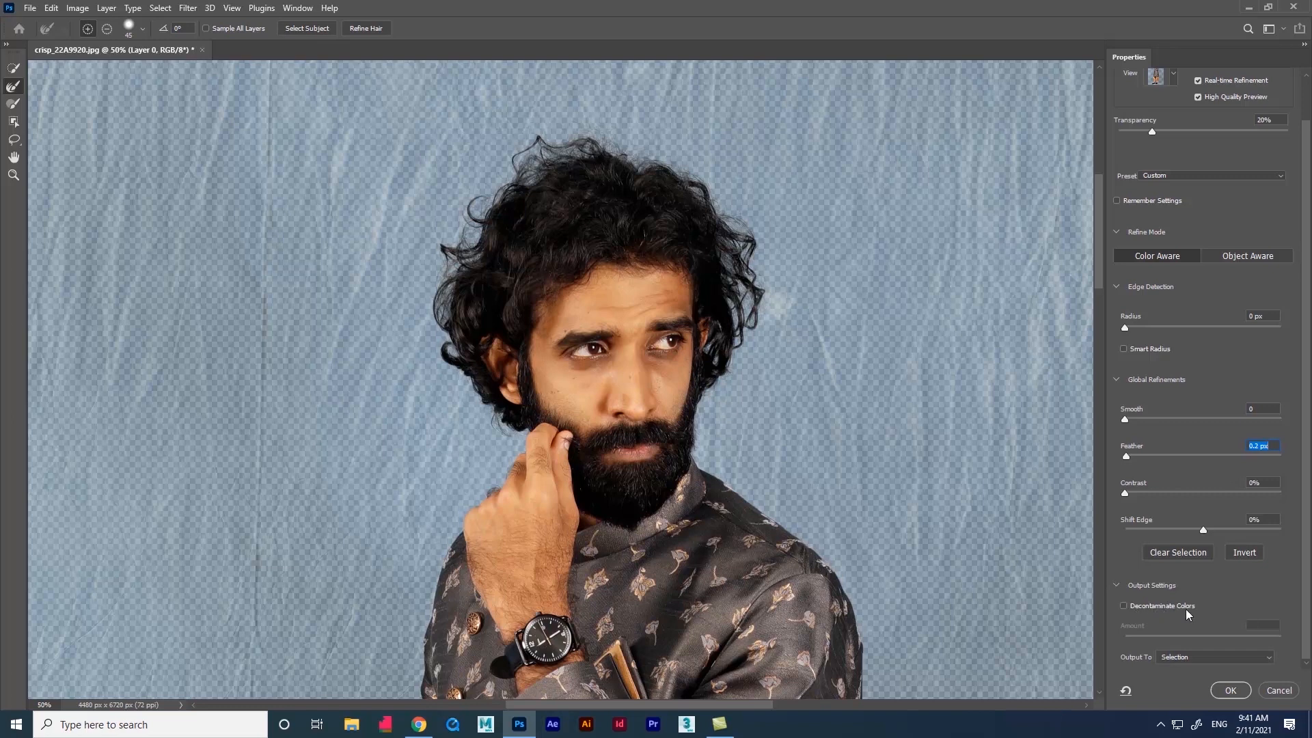
- Enable Decontaminate Colors at 100% and output the refined selection to a New Layer with Layer Mask
{"action": "left_click", "coordinate": [1123, 606]}
{"action": "left_click", "coordinate": [1123, 606]}
{"action": "left_click", "coordinate": [1124, 606]}
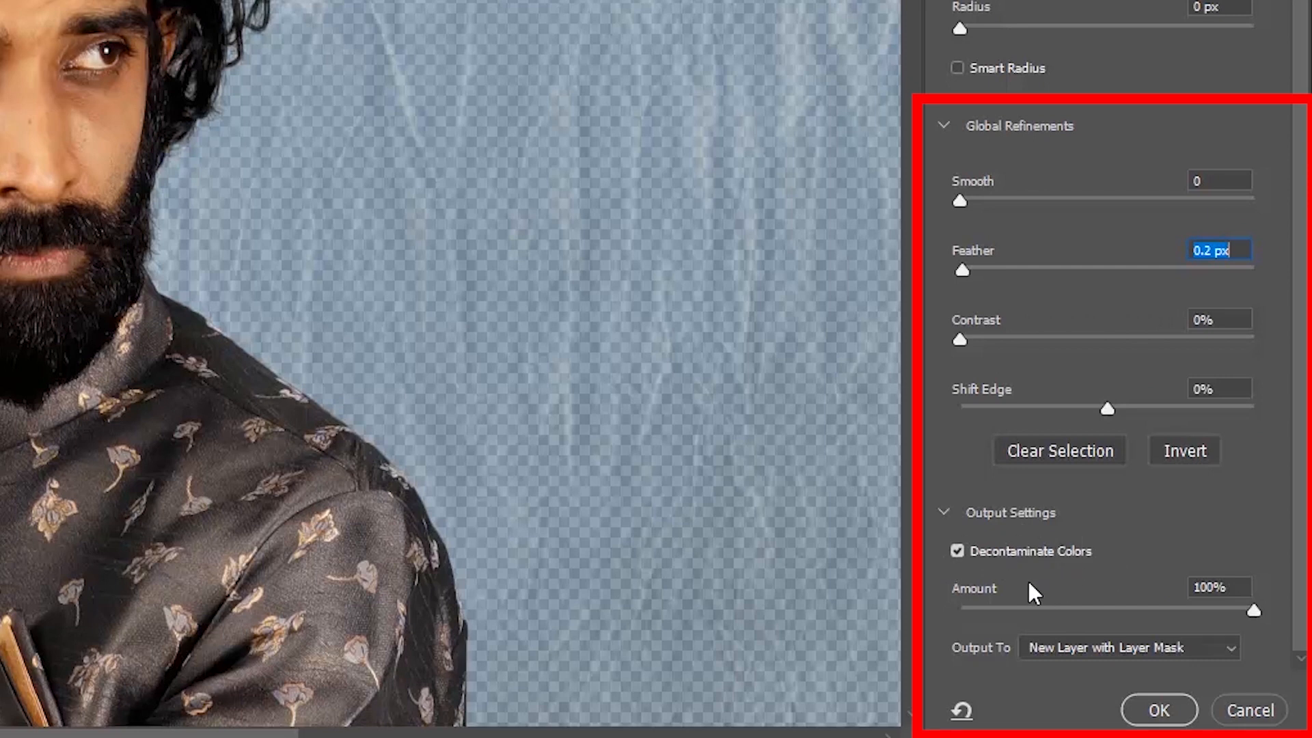
{"action": "left_click", "coordinate": [956, 550]}
{"action": "left_click", "coordinate": [956, 550]}
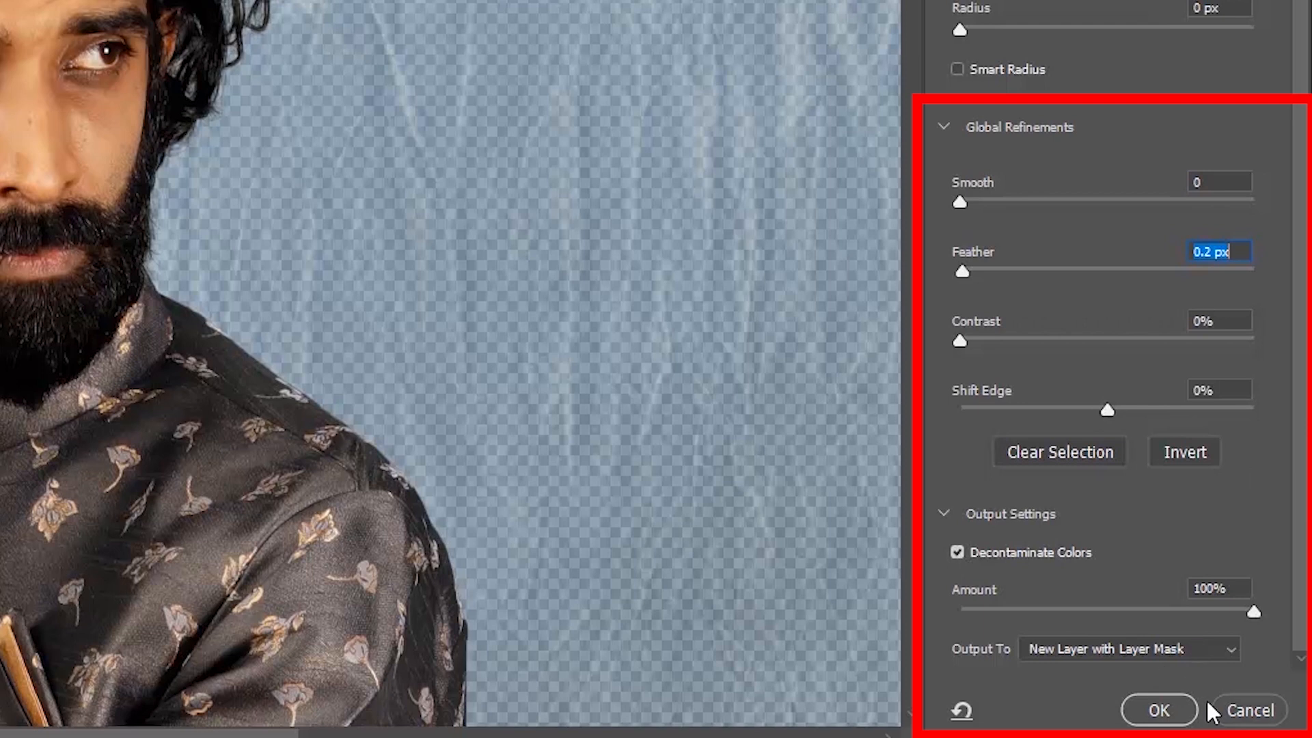
{"action": "left_click", "coordinate": [1101, 654]}
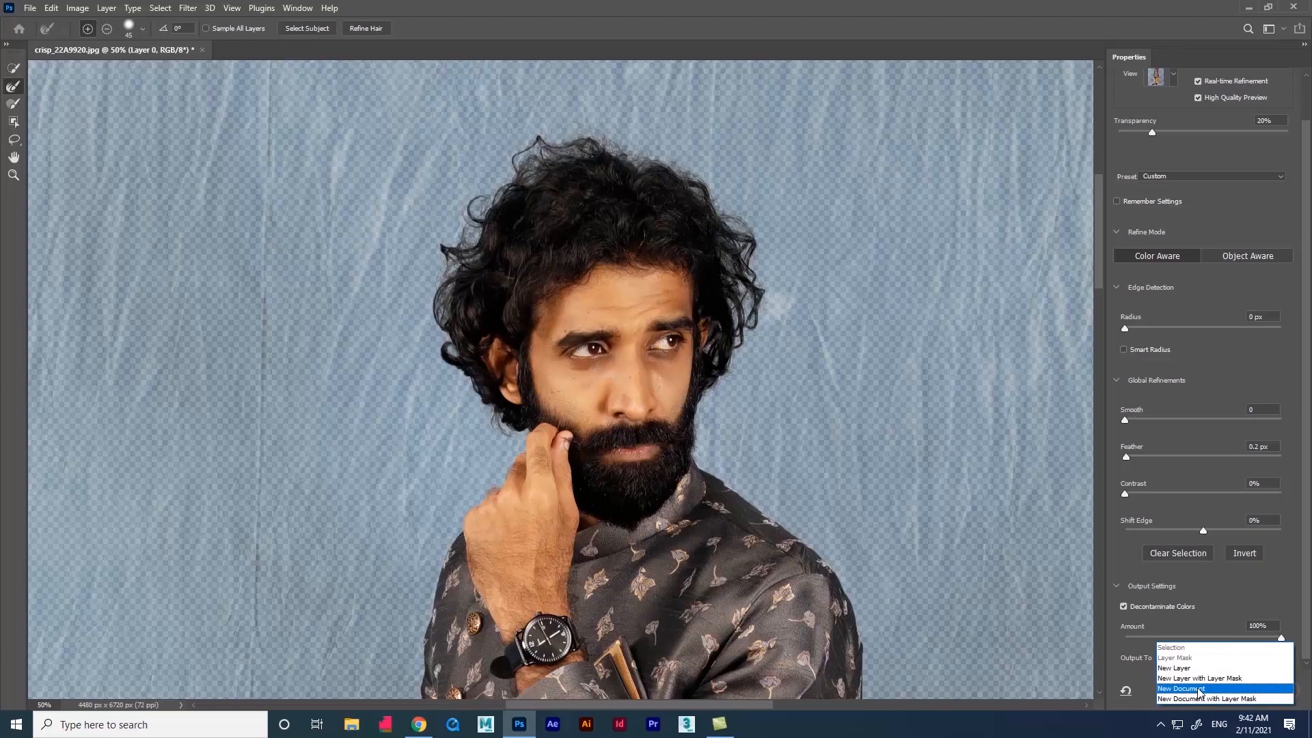
{"action": "left_click", "coordinate": [1200, 678]}
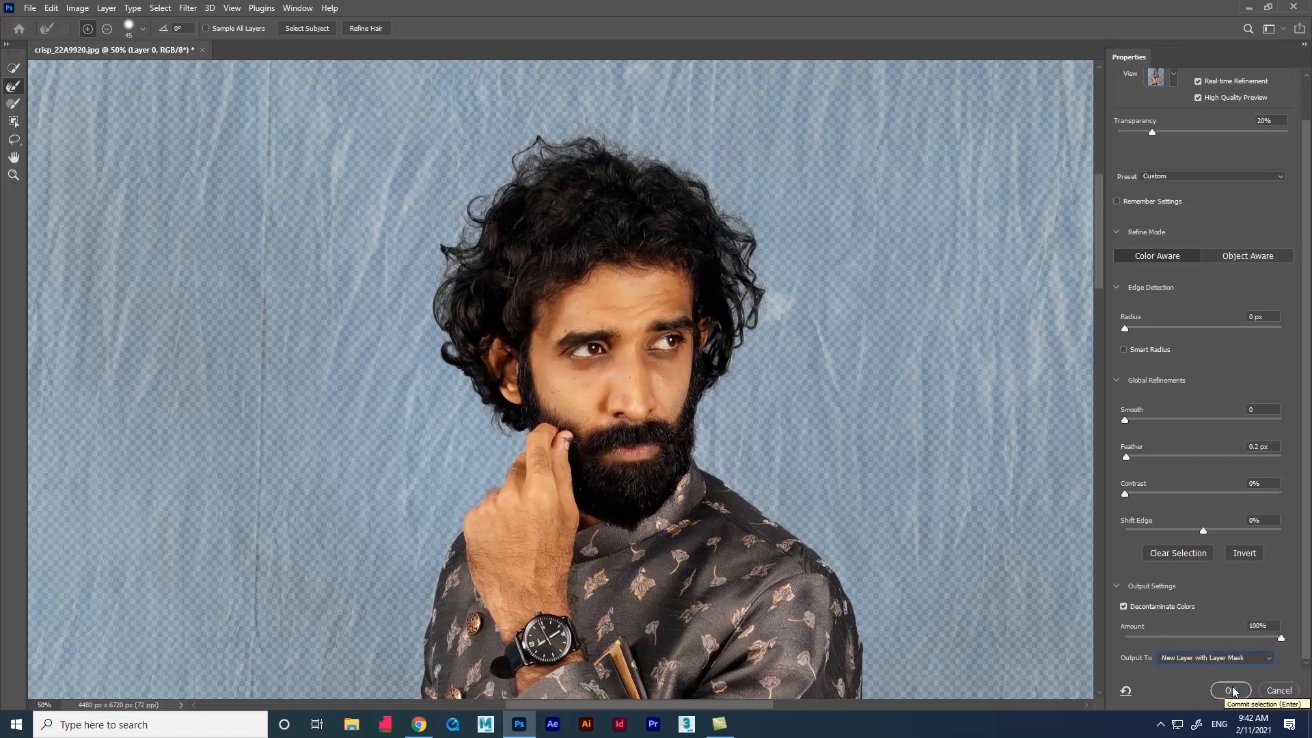
{"action": "left_click", "coordinate": [1232, 691]}
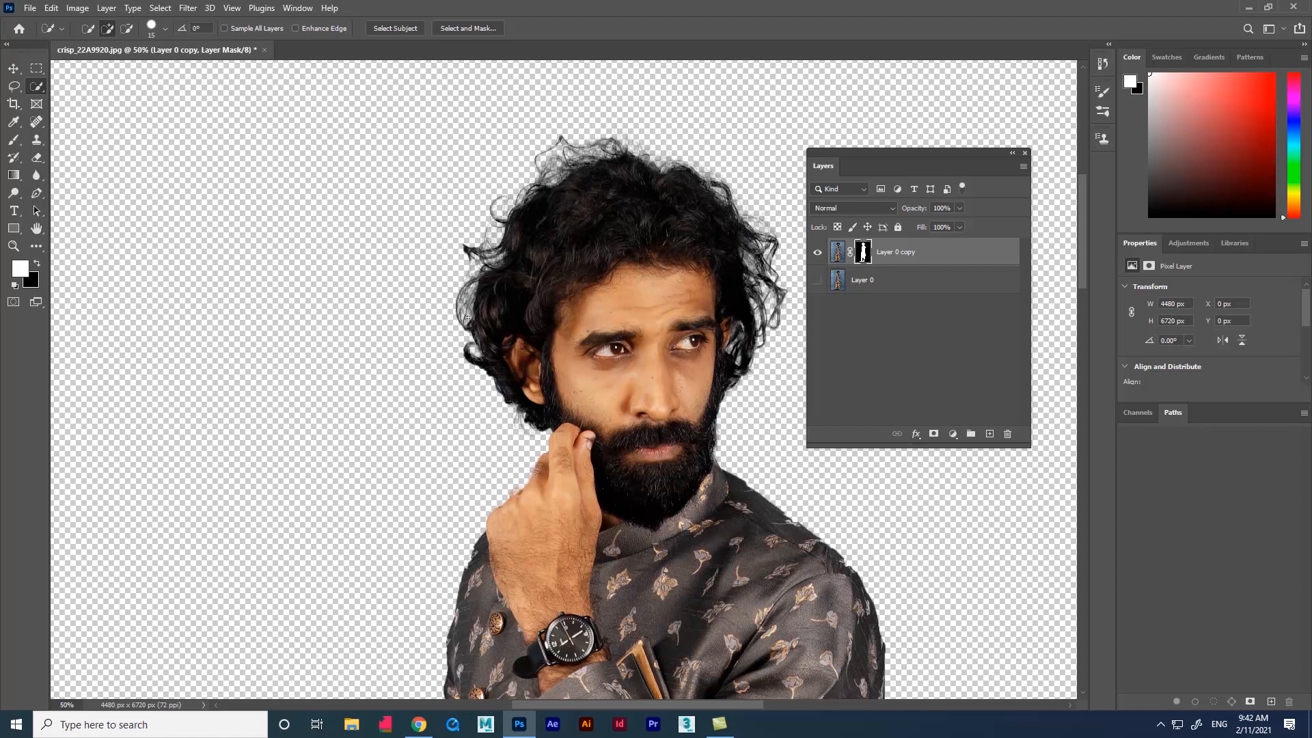
- Add a red solid color fill layer and place it directly beneath the masked cutout layer
{"action": "left_click_drag", "start_coordinate": [657, 306], "coordinate": [690, 437]}
{"action": "scroll", "coordinate": [686, 424], "scroll_direction": "down", "scroll_amount": 2}
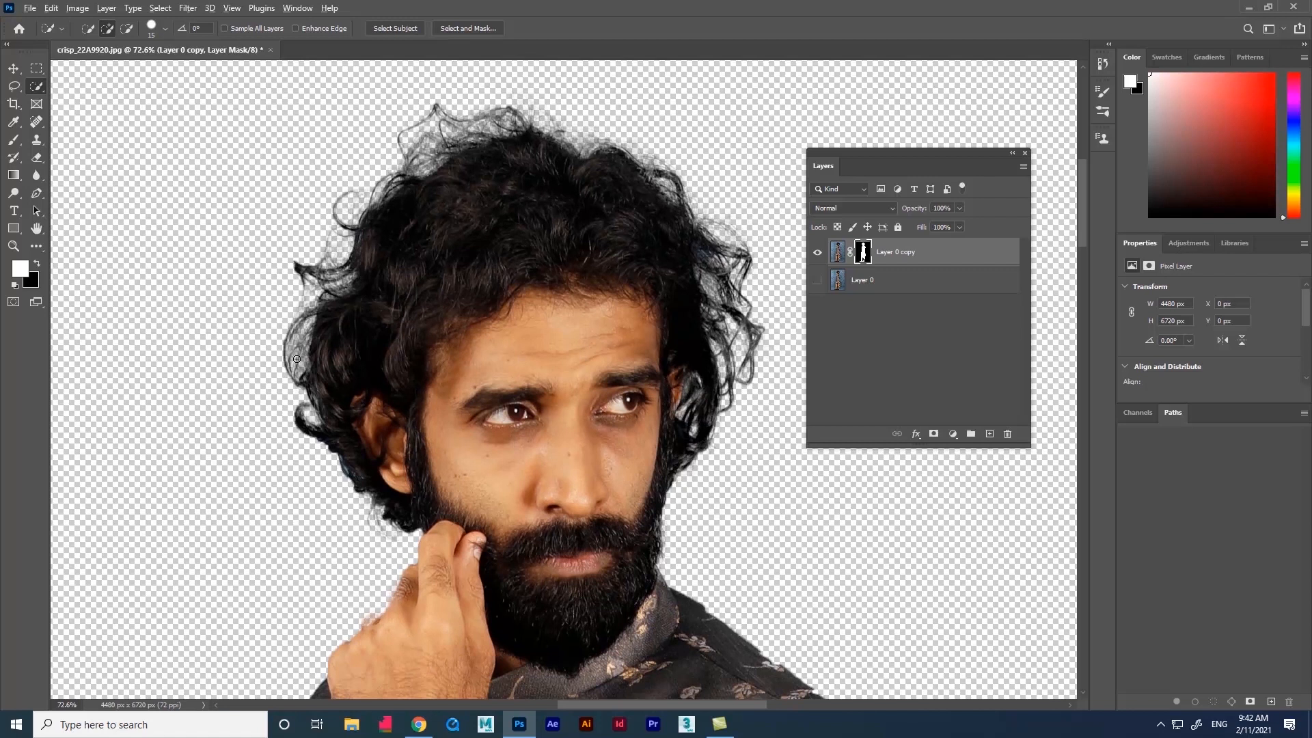
{"action": "scroll", "coordinate": [296, 359], "scroll_direction": "down", "scroll_amount": 6}
{"action": "scroll", "coordinate": [541, 273], "scroll_direction": "up", "scroll_amount": 1}
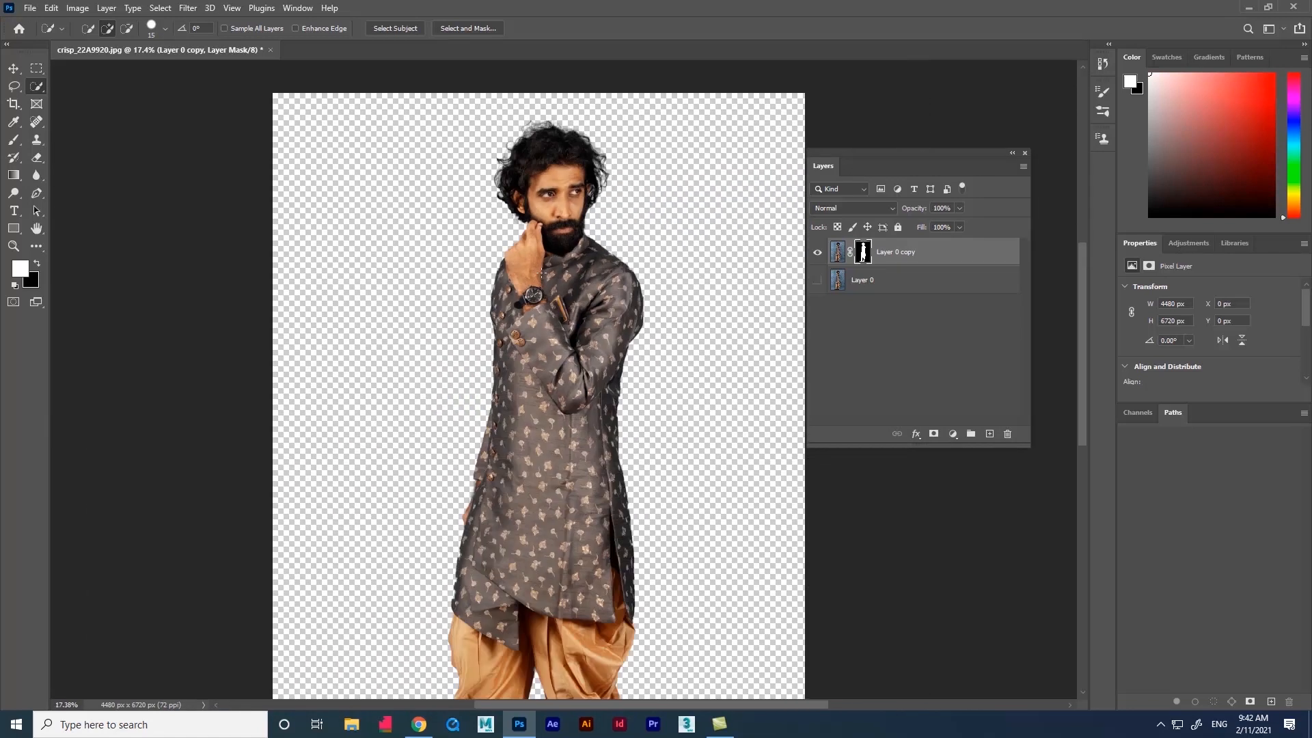
{"action": "left_click", "coordinate": [952, 434]}
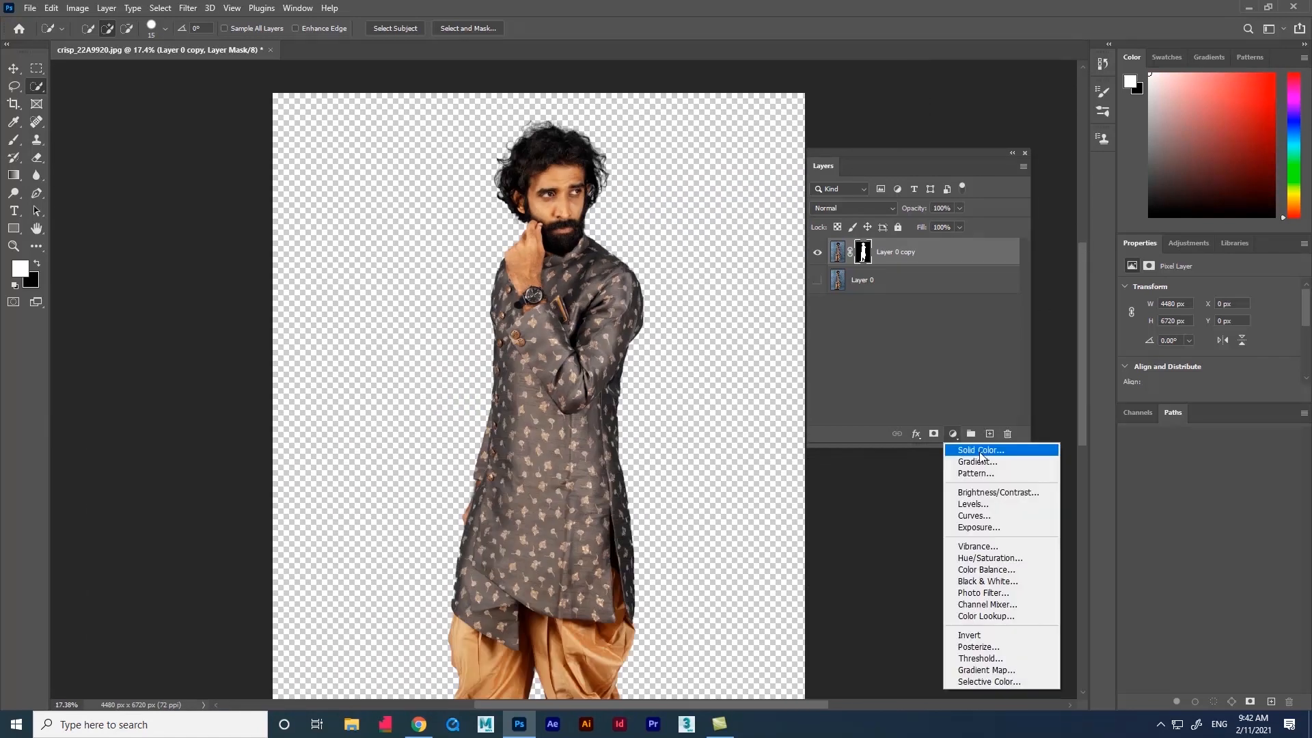
{"action": "left_click", "coordinate": [966, 449]}
{"action": "left_click", "coordinate": [786, 159]}
{"action": "left_click_drag", "start_coordinate": [940, 254], "coordinate": [937, 295]}
- Reopen the cutout's layer mask in Select and Mask, check the hair edges against the red fill, and output to Layer Mask
{"action": "scroll", "coordinate": [523, 209], "scroll_direction": "up", "scroll_amount": 10}
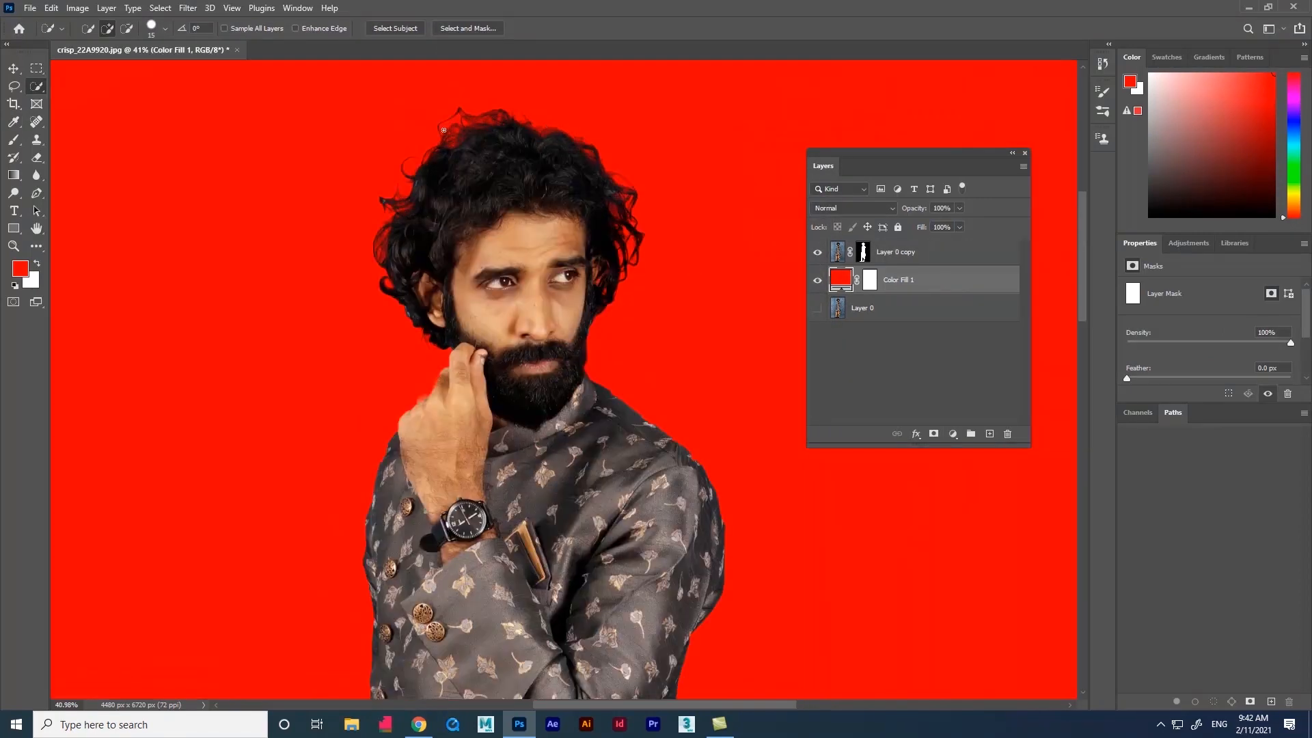
{"action": "scroll", "coordinate": [387, 387], "scroll_direction": "down", "scroll_amount": 1}
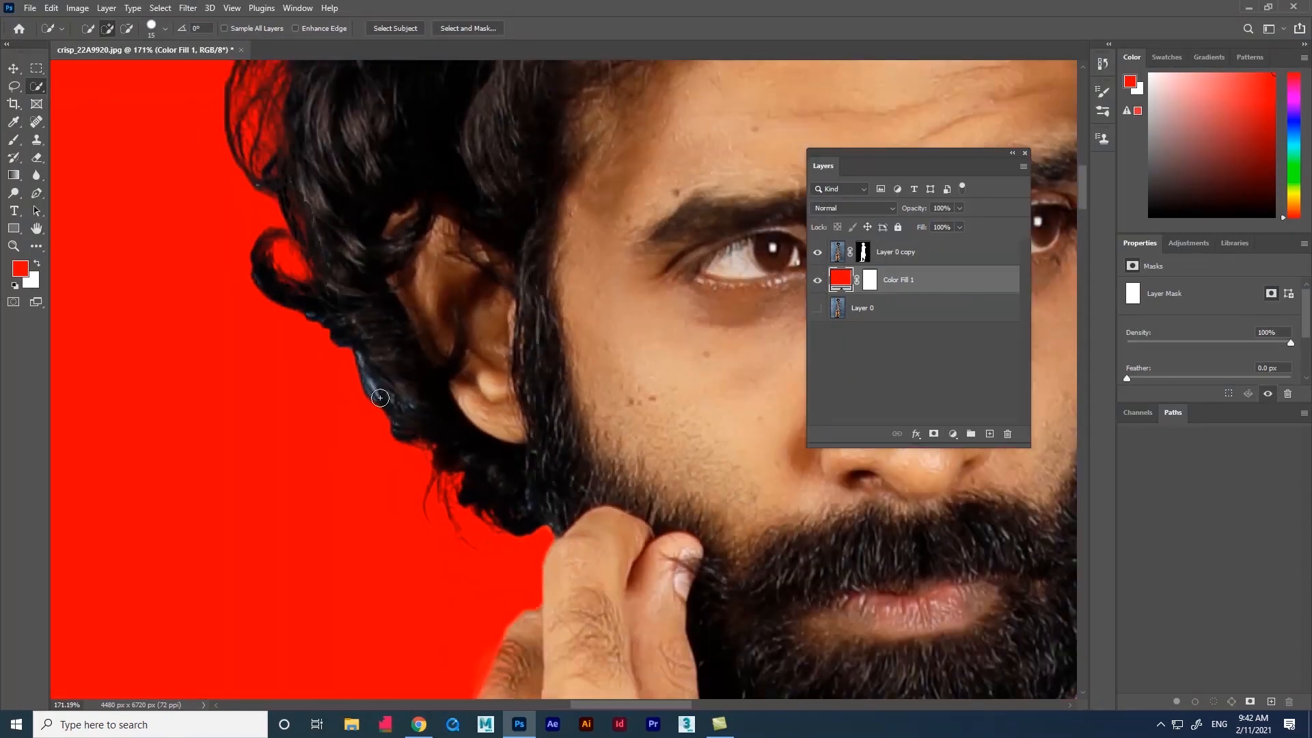
{"action": "scroll", "coordinate": [548, 362], "scroll_direction": "down", "scroll_amount": 2}
{"action": "left_click", "coordinate": [865, 254]}
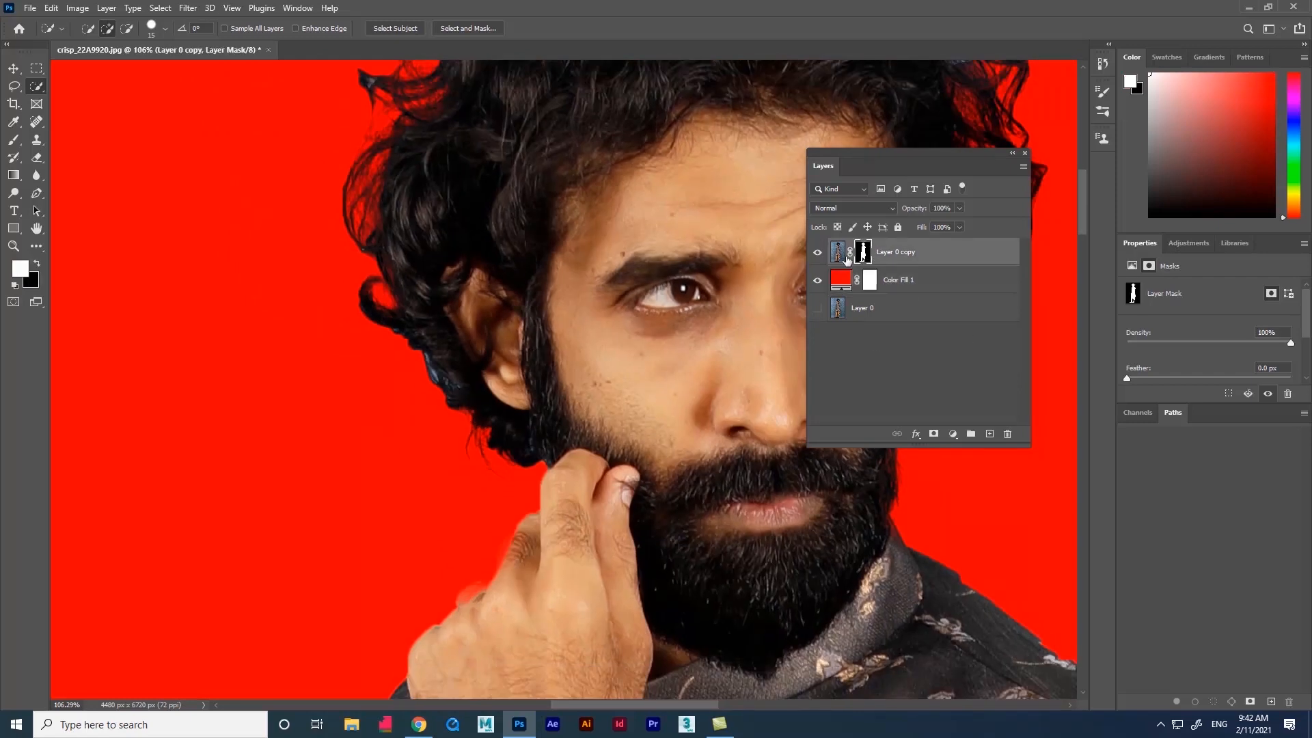
{"action": "double_click", "coordinate": [864, 254]}
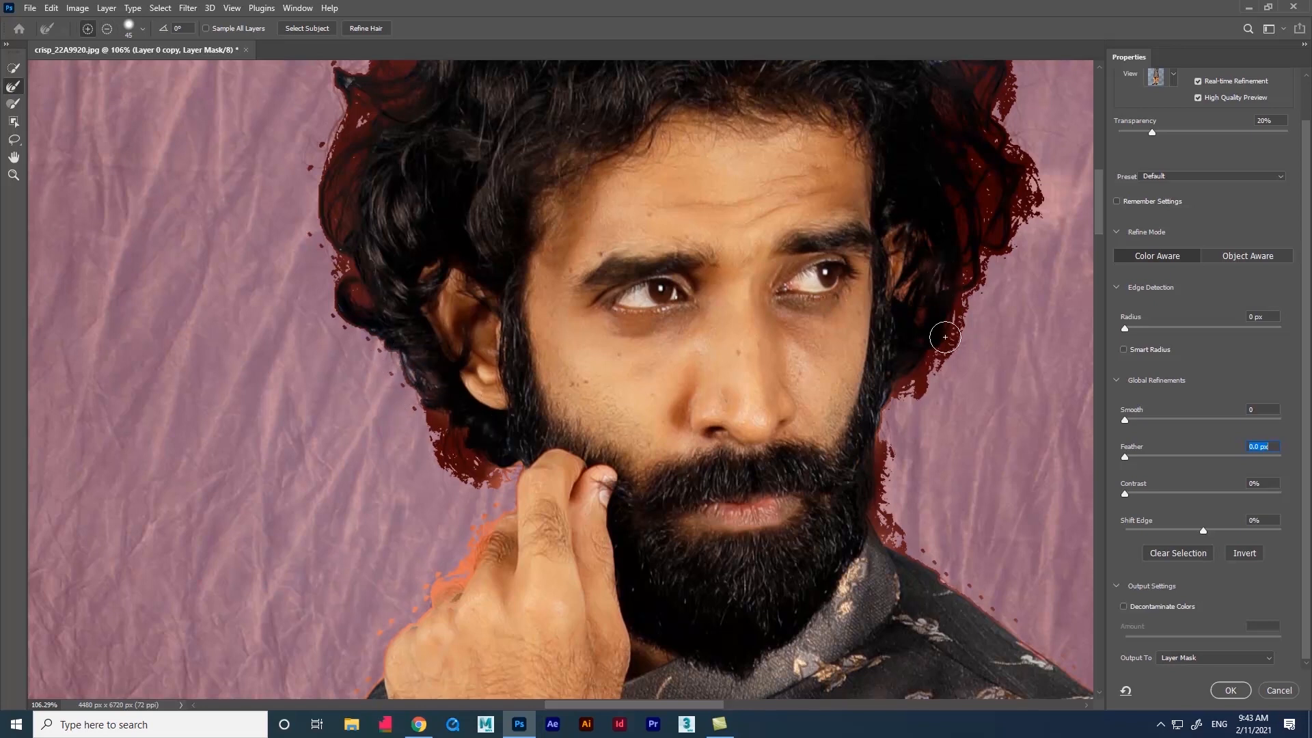
{"action": "scroll", "coordinate": [1093, 240], "scroll_direction": "up", "scroll_amount": 3}
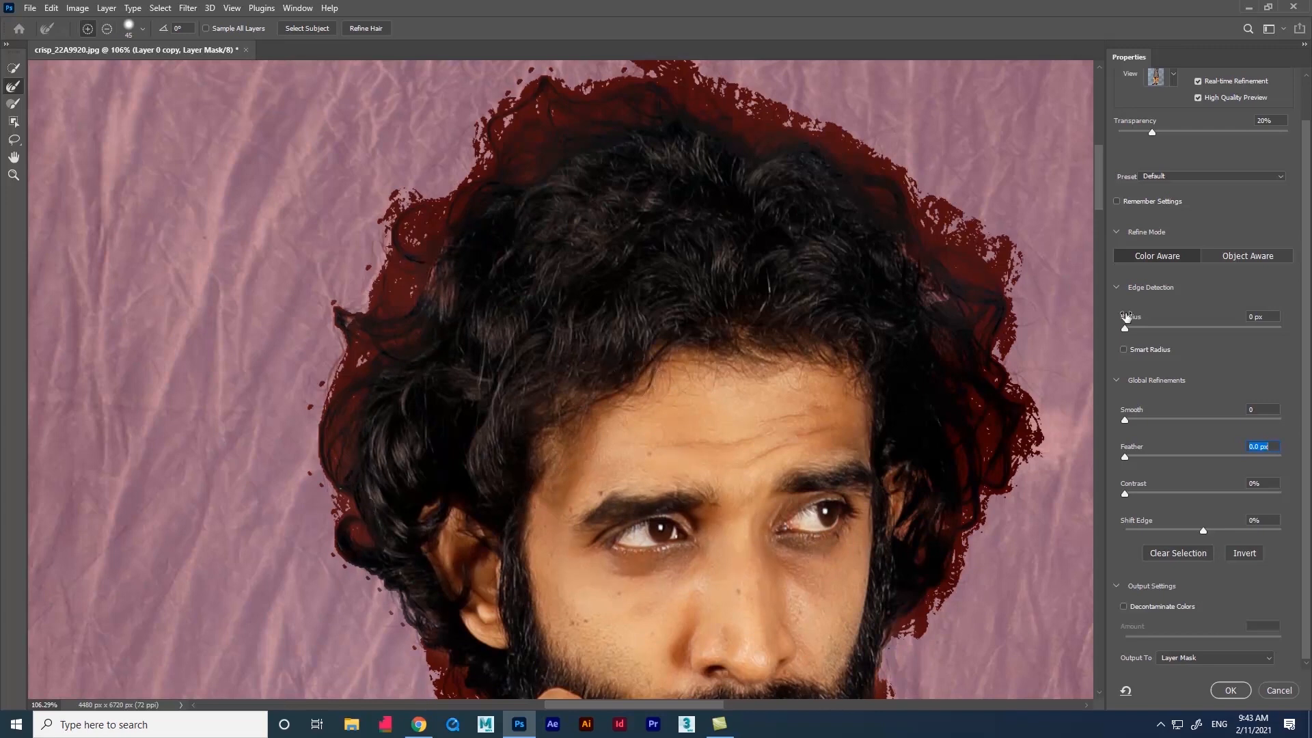
{"action": "scroll", "coordinate": [1090, 227], "scroll_direction": "down", "scroll_amount": 3}
{"action": "key", "text": "ctrl+0"}
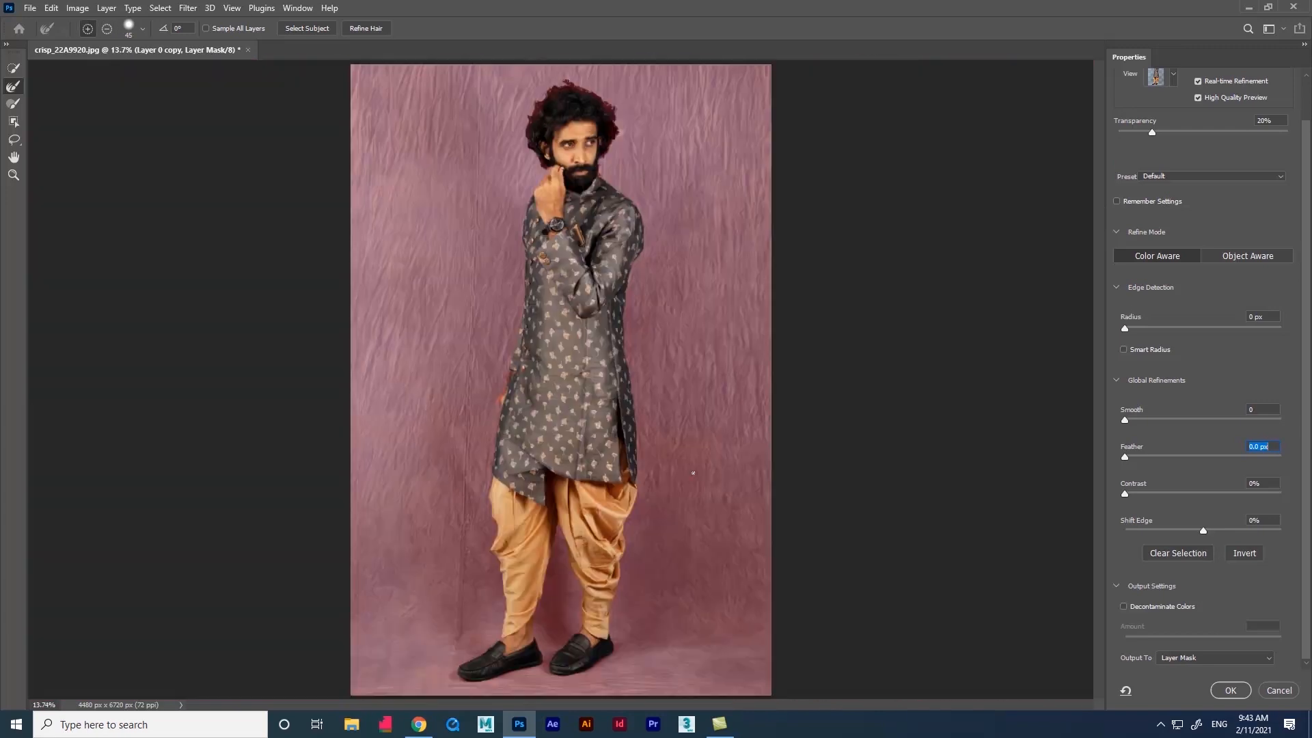
{"action": "left_click", "coordinate": [1230, 690]}
- Check the cutout against the red background and hide the color fill layer
{"action": "scroll", "coordinate": [522, 102], "scroll_direction": "up", "scroll_amount": 4}
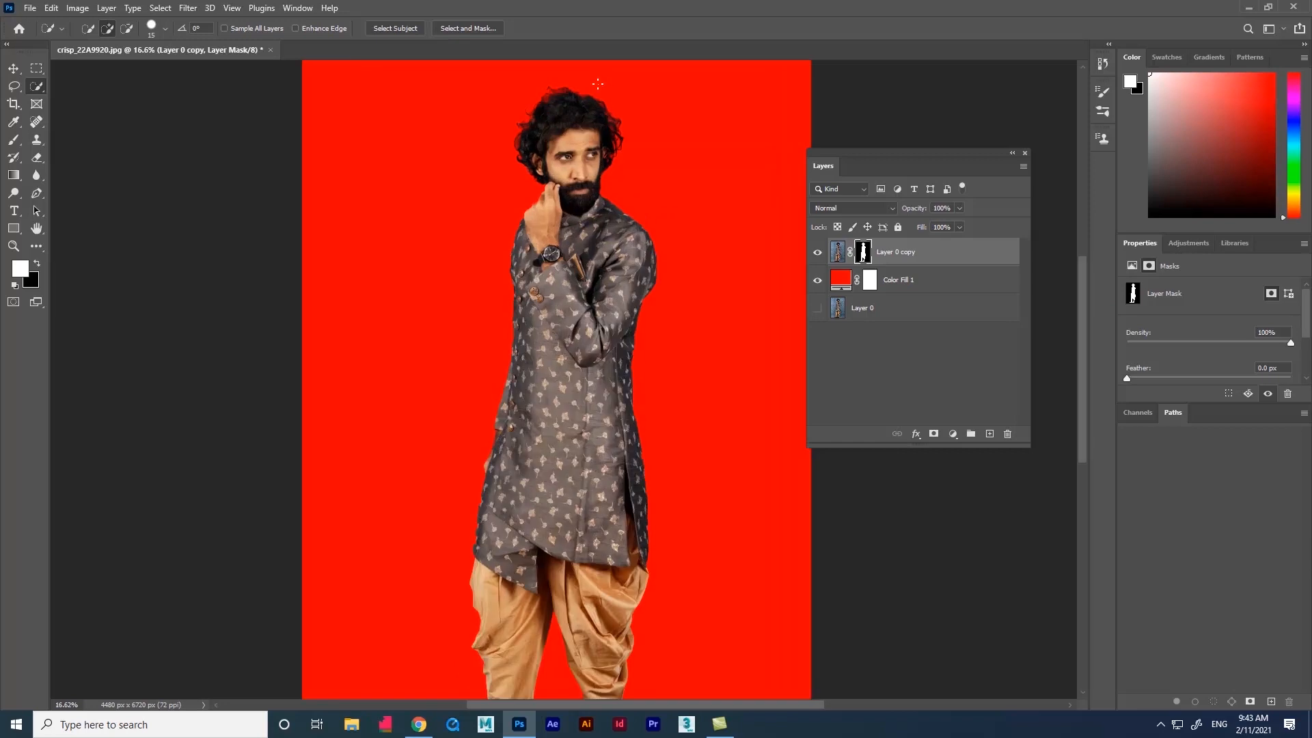
{"action": "scroll", "coordinate": [472, 260], "scroll_direction": "up", "scroll_amount": 5}
{"action": "scroll", "coordinate": [598, 225], "scroll_direction": "down", "scroll_amount": 10}
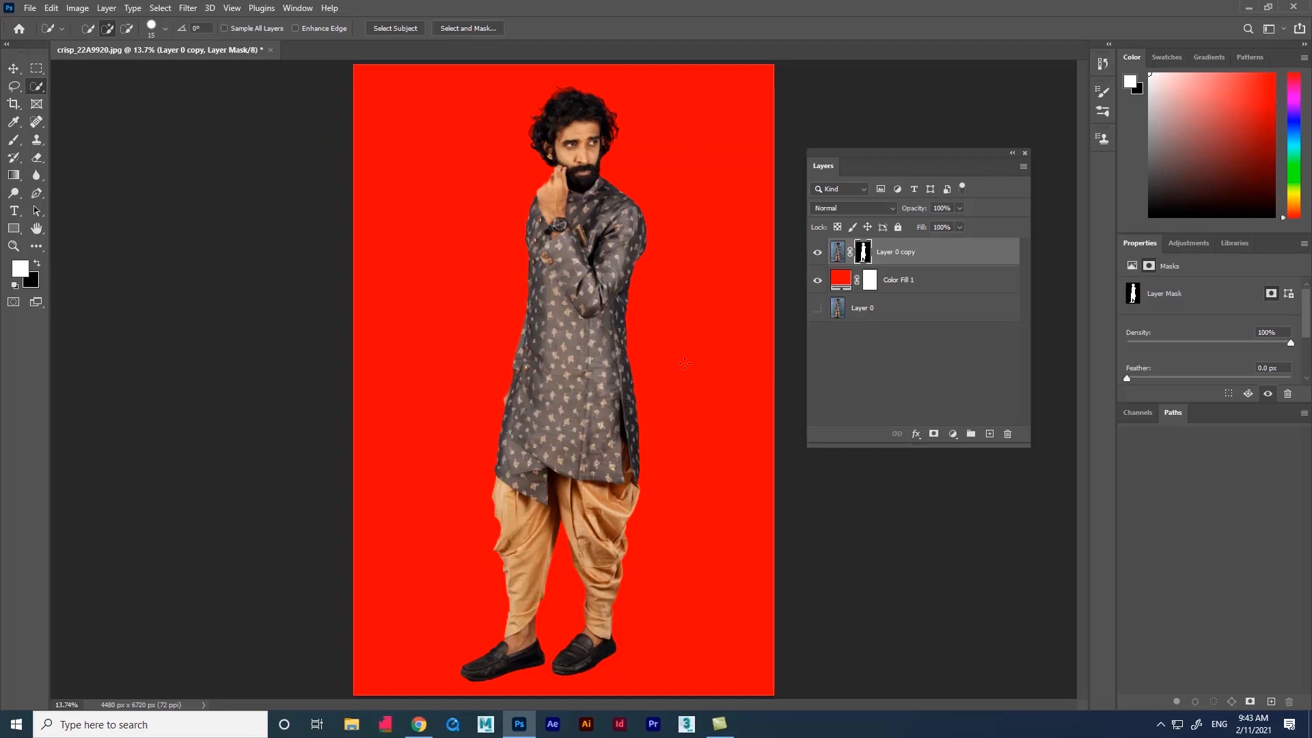
{"action": "left_click", "coordinate": [817, 281]}
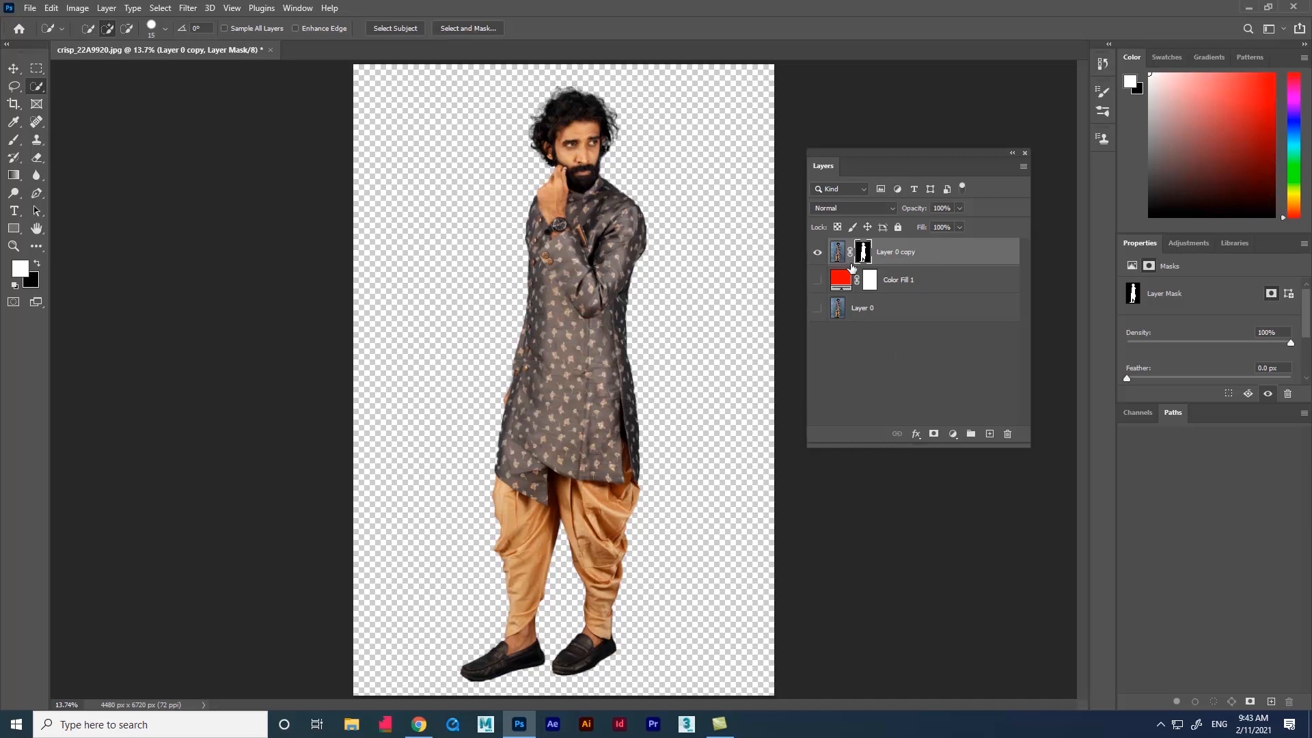
- Draw a red vertical rectangle about 721 × 2466 px over the man's kurta and place a copy higher up alongside it
{"action": "left_click_drag", "start_coordinate": [494, 307], "coordinate": [562, 540]}
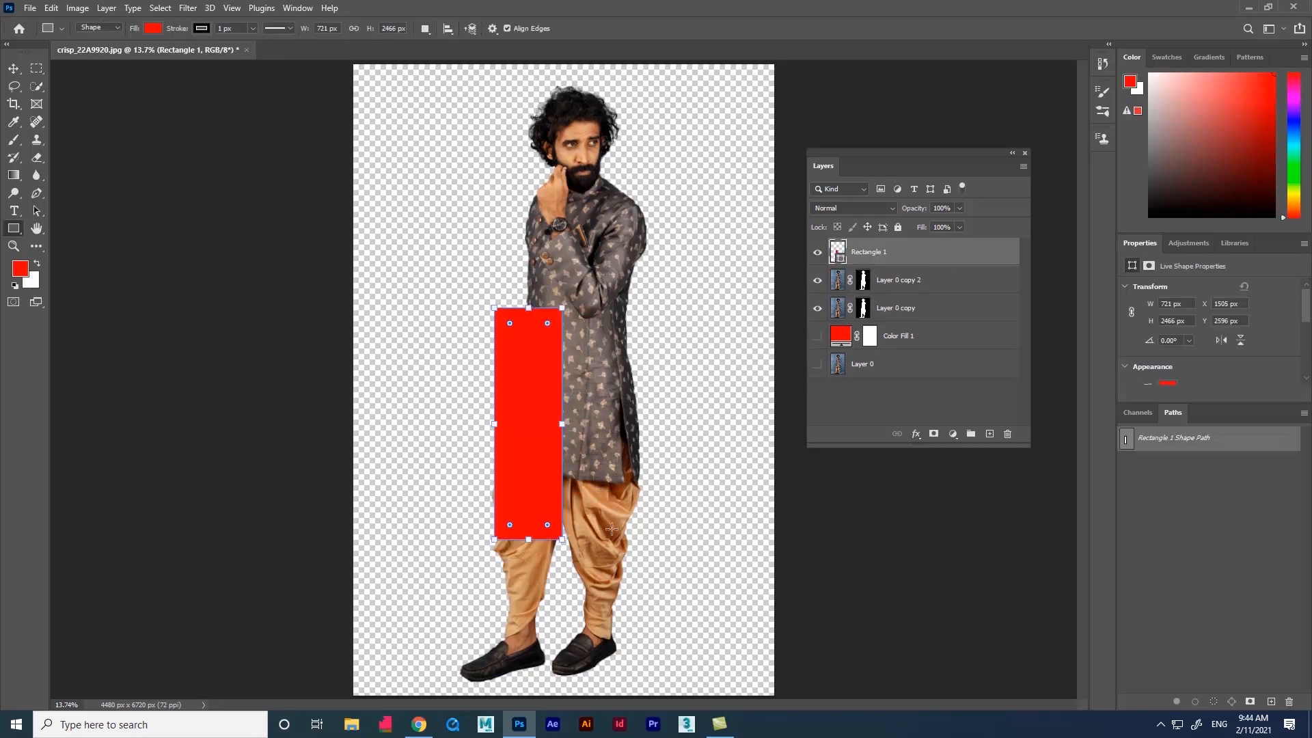
{"action": "left_click", "coordinate": [13, 69]}
{"action": "left_click_drag", "start_coordinate": [544, 426], "coordinate": [607, 295]}
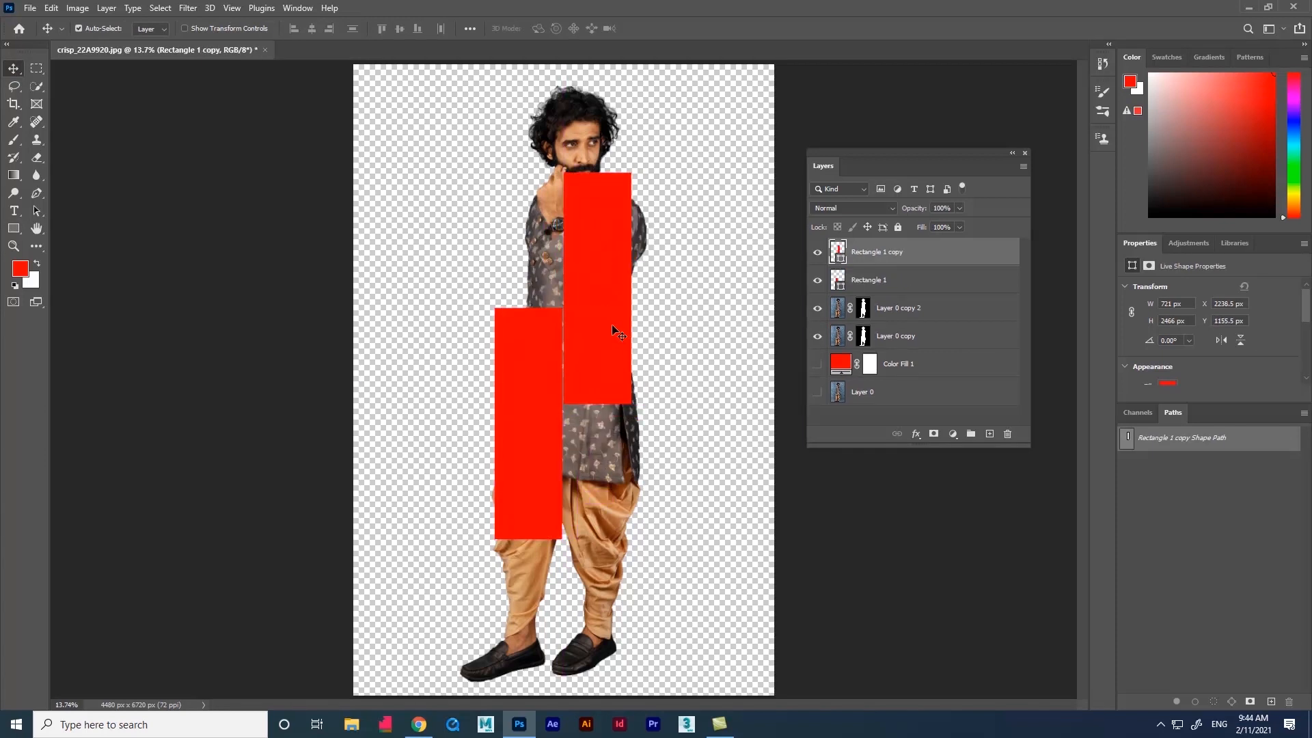
- Copy the red rectangle directly above the long lower-left panel and shrink it to fit beside the man's forearm
{"action": "left_click_drag", "start_coordinate": [601, 333], "coordinate": [528, 238]}
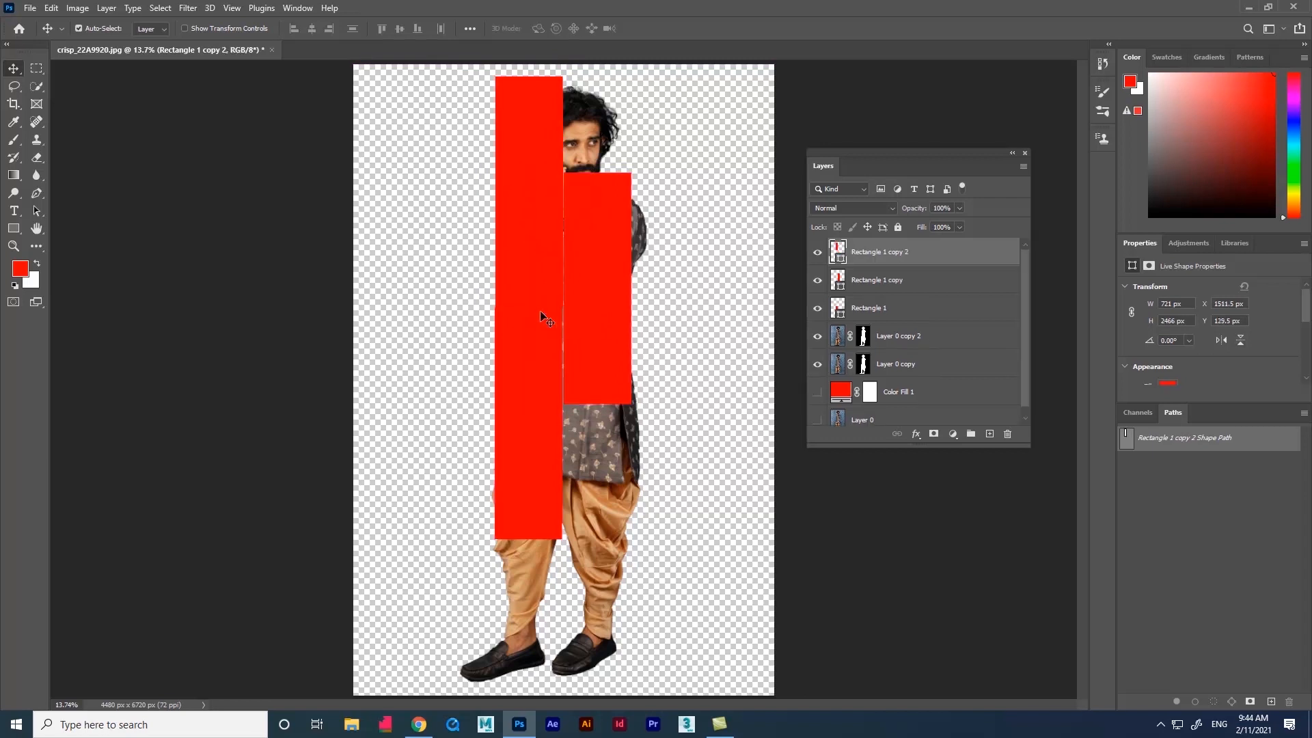
{"action": "key", "text": "ctrl+t"}
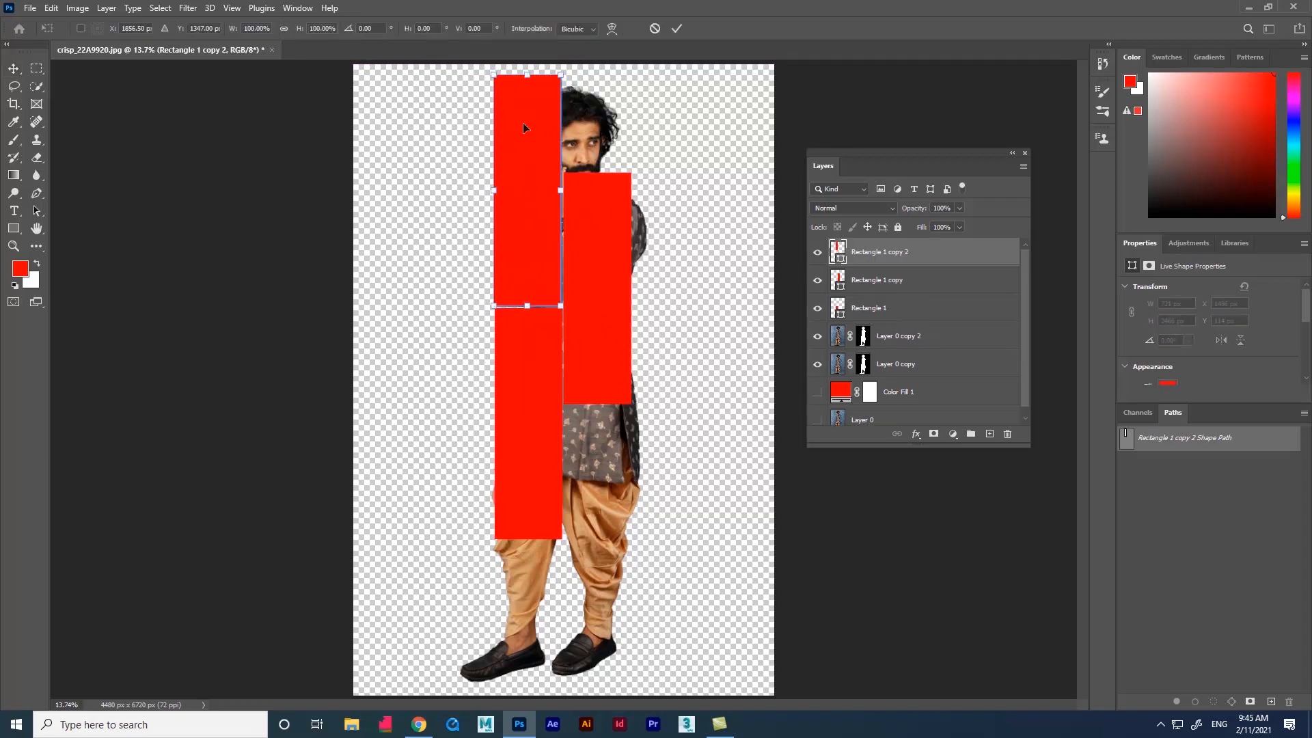
{"action": "left_click_drag", "start_coordinate": [526, 75], "coordinate": [530, 212]}
{"action": "key", "text": "Return"}
{"action": "scroll", "coordinate": [528, 213], "scroll_direction": "up", "scroll_amount": 7}
{"action": "key", "text": "ctrl+t"}
{"action": "left_click_drag", "start_coordinate": [466, 128], "coordinate": [519, 185]}
{"action": "key", "text": "Return"}
- Place resized copies of the rectangle over the man's shoulders on both sides of the tall central panel
{"action": "left_click", "coordinate": [520, 358]}
{"action": "key", "text": "ctrl+t"}
{"action": "left_click_drag", "start_coordinate": [462, 330], "coordinate": [639, 228]}
{"action": "key", "text": "Return"}
{"action": "scroll", "coordinate": [534, 338], "scroll_direction": "down", "scroll_amount": 2}
{"action": "key", "text": "ctrl+t"}
{"action": "key", "text": "Return"}
{"action": "scroll", "coordinate": [543, 201], "scroll_direction": "up", "scroll_amount": 2}
- Add a rectangle copy of about 330 × 420 px over the man's raised hand
{"action": "left_click_drag", "start_coordinate": [444, 300], "coordinate": [418, 208]}
{"action": "key", "text": "ctrl+t"}
{"action": "key", "text": "Return"}
{"action": "scroll", "coordinate": [470, 293], "scroll_direction": "up", "scroll_amount": 1}
- Place a rectangle copy over the right half of the man's head and resize it to about 549 × 871 px
{"action": "left_click_drag", "start_coordinate": [403, 310], "coordinate": [534, 236]}
{"action": "key", "text": "ctrl+t"}
{"action": "key", "text": "Return"}
{"action": "key", "text": "ctrl+t"}
{"action": "left_click_drag", "start_coordinate": [478, 185], "coordinate": [477, 75]}
{"action": "left_click_drag", "start_coordinate": [534, 182], "coordinate": [555, 181]}
{"action": "key", "text": "Return"}
- Copy a rectangle up over the left half of the head and stretch it to cover the hair
{"action": "left_click_drag", "start_coordinate": [395, 435], "coordinate": [395, 225]}
{"action": "key", "text": "ctrl+t"}
{"action": "left_click_drag", "start_coordinate": [369, 146], "coordinate": [369, 76]}
{"action": "key", "text": "ctrl+t"}
{"action": "left_click_drag", "start_coordinate": [317, 163], "coordinate": [330, 162]}
{"action": "key", "text": "Return"}
{"action": "key", "text": "ctrl+0"}
- Copy a rectangle below the tall central panel over the right leg and shorten it to about 721 × 1950 px
{"action": "left_click_drag", "start_coordinate": [531, 483], "coordinate": [600, 581]}
{"action": "key", "text": "ctrl+t"}
{"action": "left_click_drag", "start_coordinate": [598, 635], "coordinate": [599, 588]}
{"action": "key", "text": "Return"}
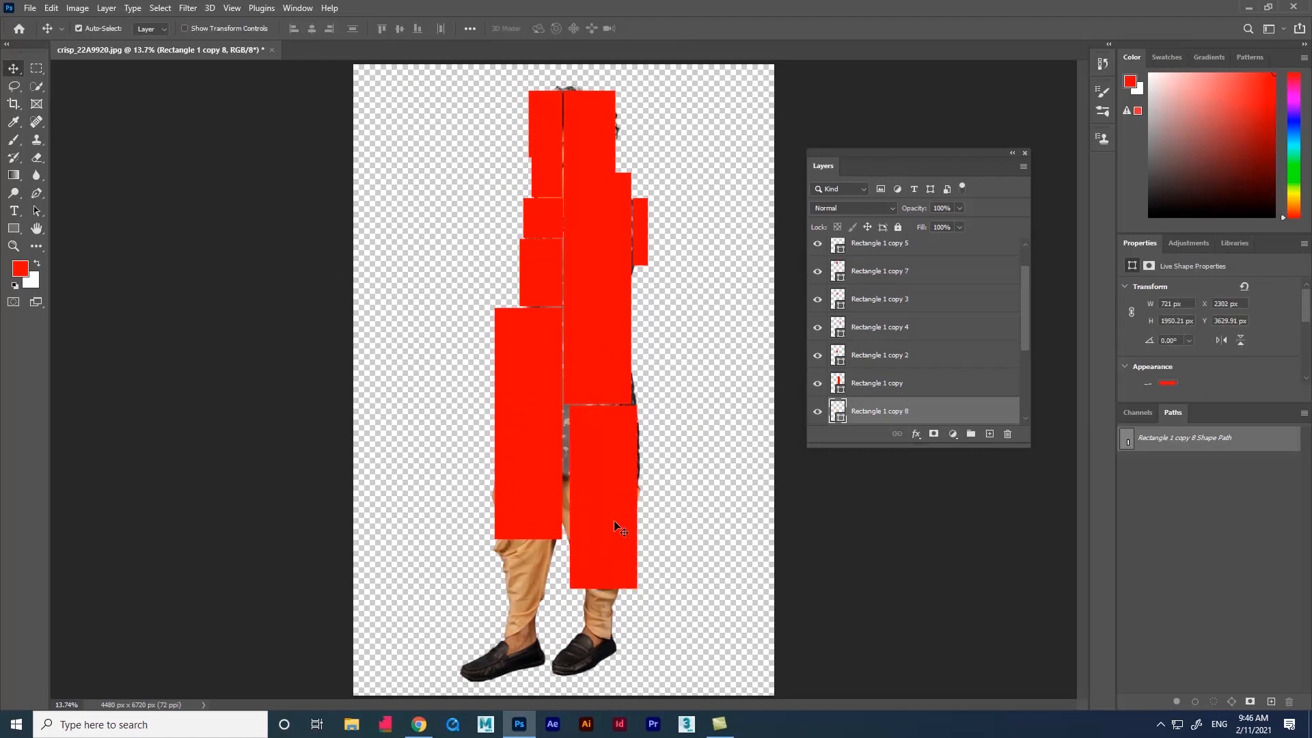
{"action": "key", "text": "Return"}
- Fill the lower legs with resized rectangle copies, one over the left shin and one about 1452 × 505 px across both ankles
{"action": "left_click_drag", "start_coordinate": [541, 274], "coordinate": [690, 570]}
{"action": "key", "text": "ctrl+t"}
{"action": "scroll", "coordinate": [532, 590], "scroll_direction": "up", "scroll_amount": 9}
{"action": "scroll", "coordinate": [540, 519], "scroll_direction": "down", "scroll_amount": 4}
{"action": "key", "text": "Return"}
{"action": "key", "text": "ctrl+t"}
{"action": "key", "text": "Return"}
{"action": "left_click_drag", "start_coordinate": [580, 570], "coordinate": [581, 646]}
{"action": "key", "text": "Return"}
- Add resized rectangle copies over the left shoe, with a smaller square covering its toe
{"action": "left_click_drag", "start_coordinate": [689, 645], "coordinate": [419, 656]}
{"action": "key", "text": "ctrl+t"}
{"action": "left_click_drag", "start_coordinate": [372, 612], "coordinate": [415, 635]}
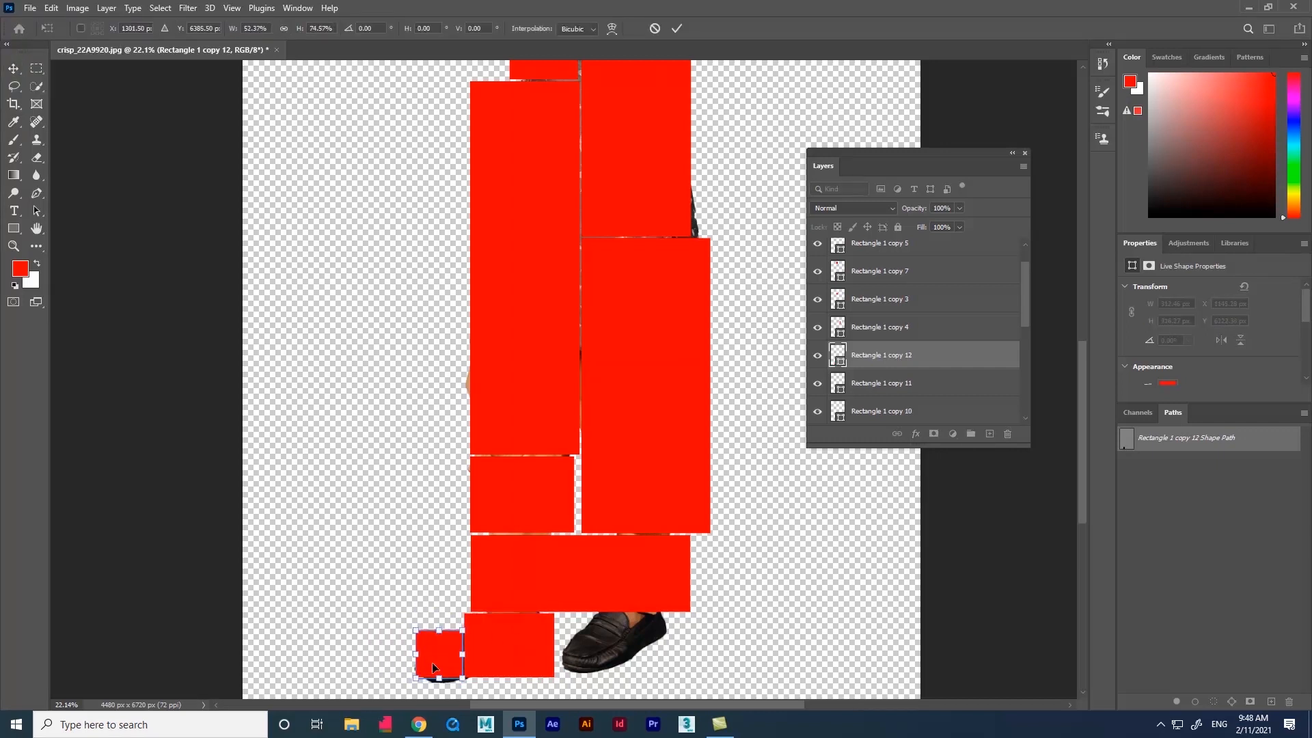
{"action": "key", "text": "Return"}
- Adjust the left shin panel and copy the two shoe panels across to cover the right shoe
{"action": "left_click_drag", "start_coordinate": [543, 507], "coordinate": [550, 507]}
{"action": "left_click_drag", "start_coordinate": [509, 642], "coordinate": [615, 642]}
{"action": "left_click_drag", "start_coordinate": [436, 654], "coordinate": [676, 649]}
{"action": "scroll", "coordinate": [598, 340], "scroll_direction": "down", "scroll_amount": 3}
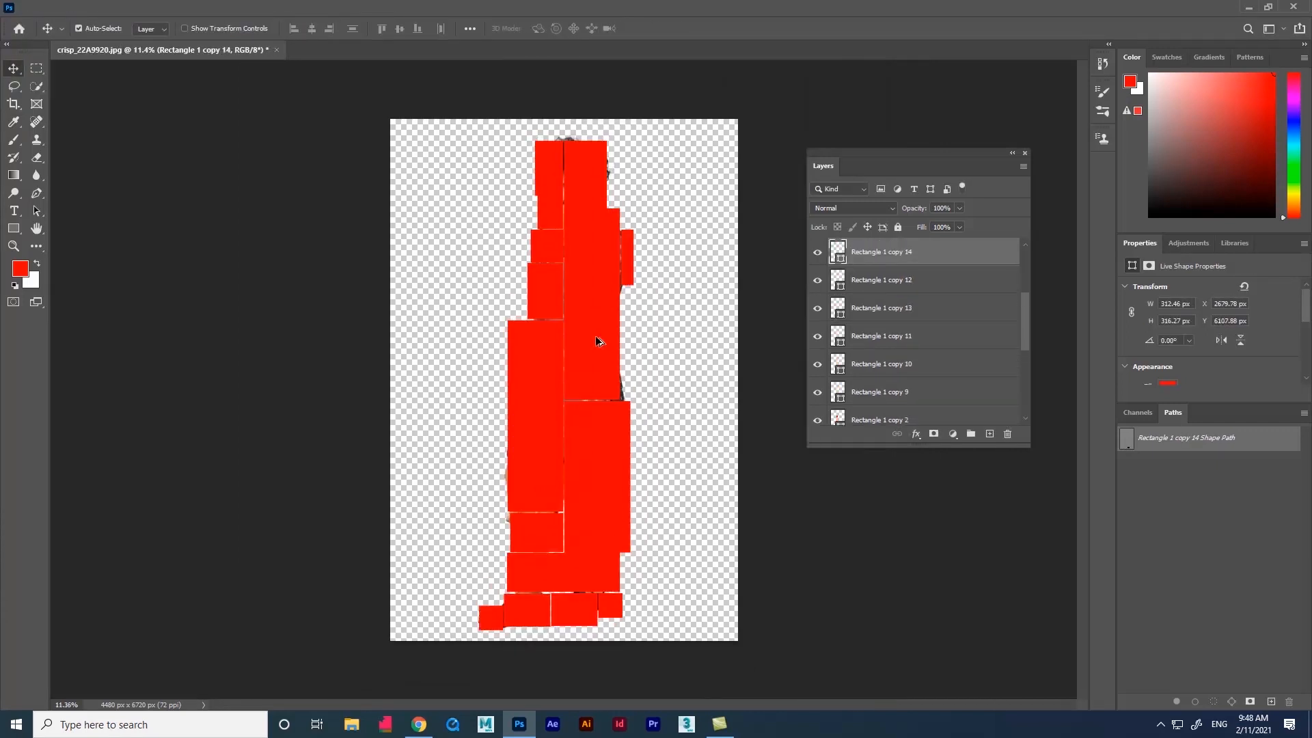
- Move the Layer 0 copy 2 cutout directly above Rectangle 1 and hide Layer 0 copy
{"action": "scroll", "coordinate": [952, 338], "scroll_direction": "down", "scroll_amount": 5}
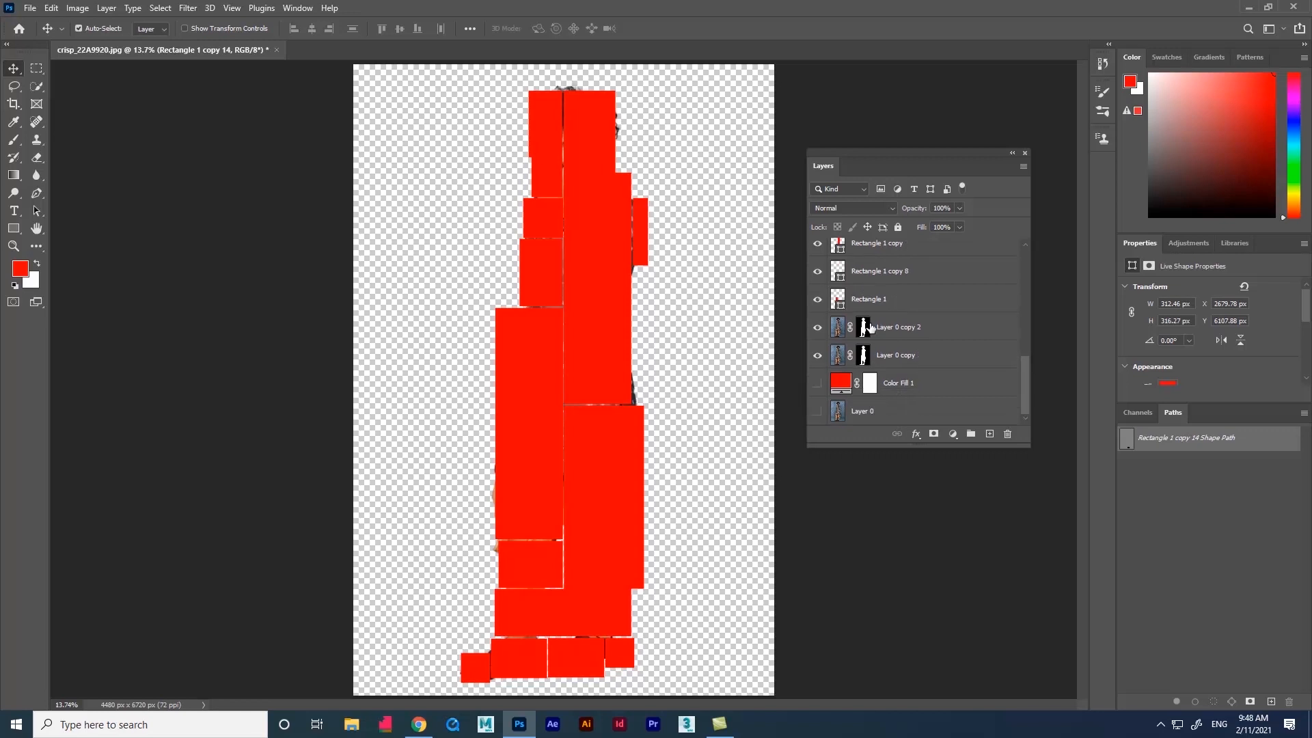
{"action": "left_click", "coordinate": [885, 364]}
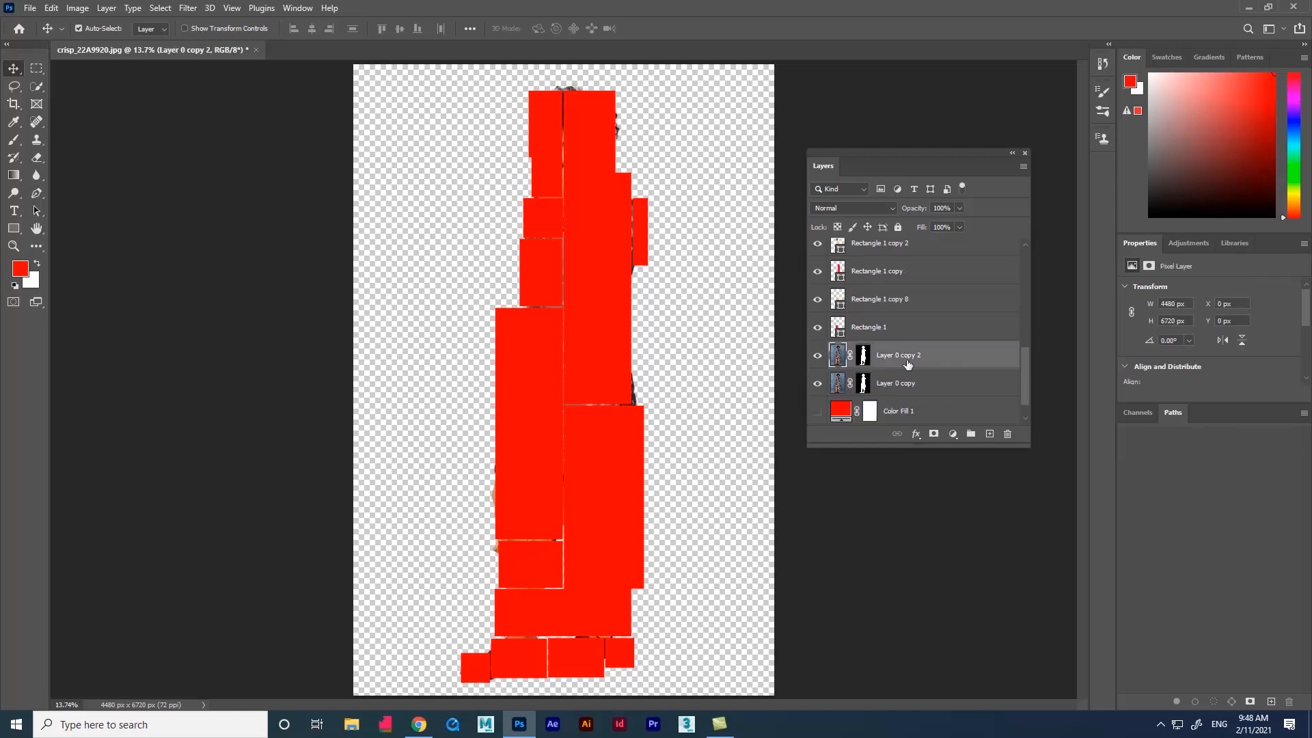
{"action": "scroll", "coordinate": [887, 328], "scroll_direction": "up", "scroll_amount": 4}
{"action": "scroll", "coordinate": [888, 305], "scroll_direction": "down", "scroll_amount": 4}
{"action": "scroll", "coordinate": [848, 405], "scroll_direction": "up", "scroll_amount": 1}
{"action": "left_click_drag", "start_coordinate": [903, 384], "coordinate": [901, 342]}
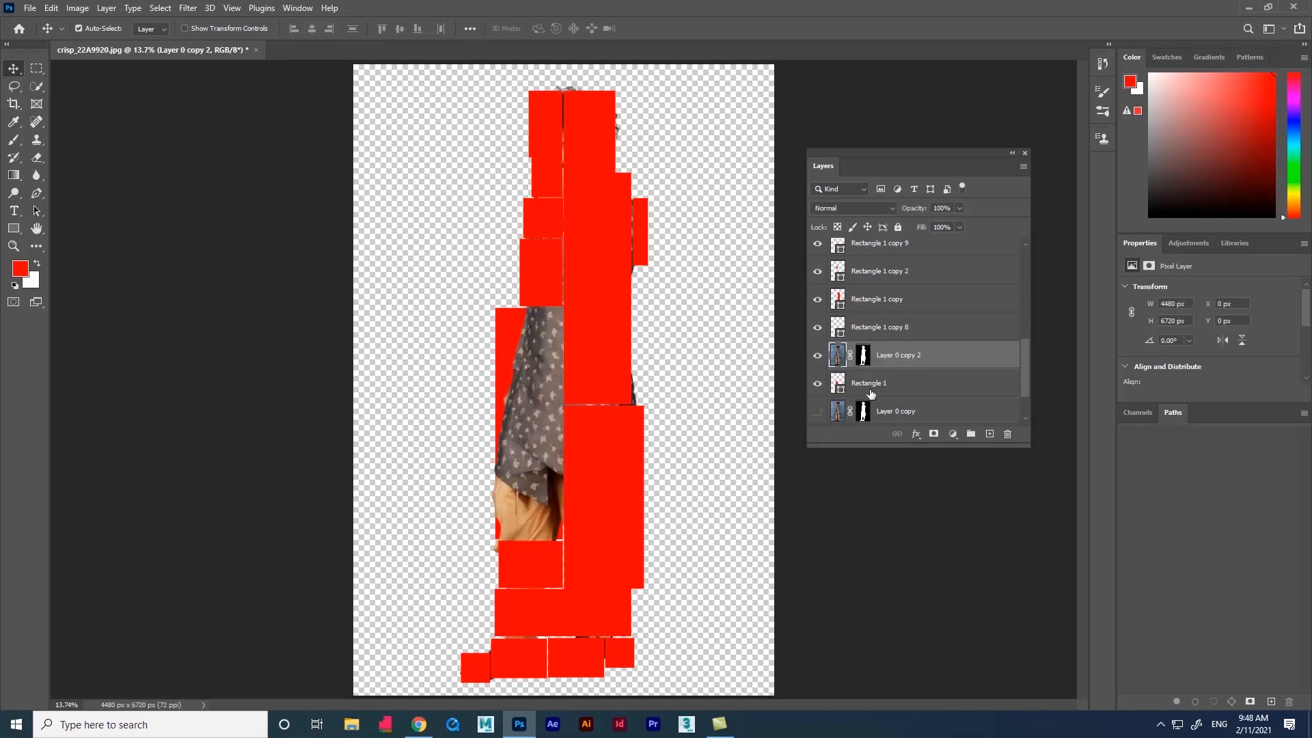
- Duplicate the masked cutout layer directly above each of the remaining rectangle layers, undoing a misplaced duplicate
{"action": "scroll", "coordinate": [912, 389], "scroll_direction": "up", "scroll_amount": 1}
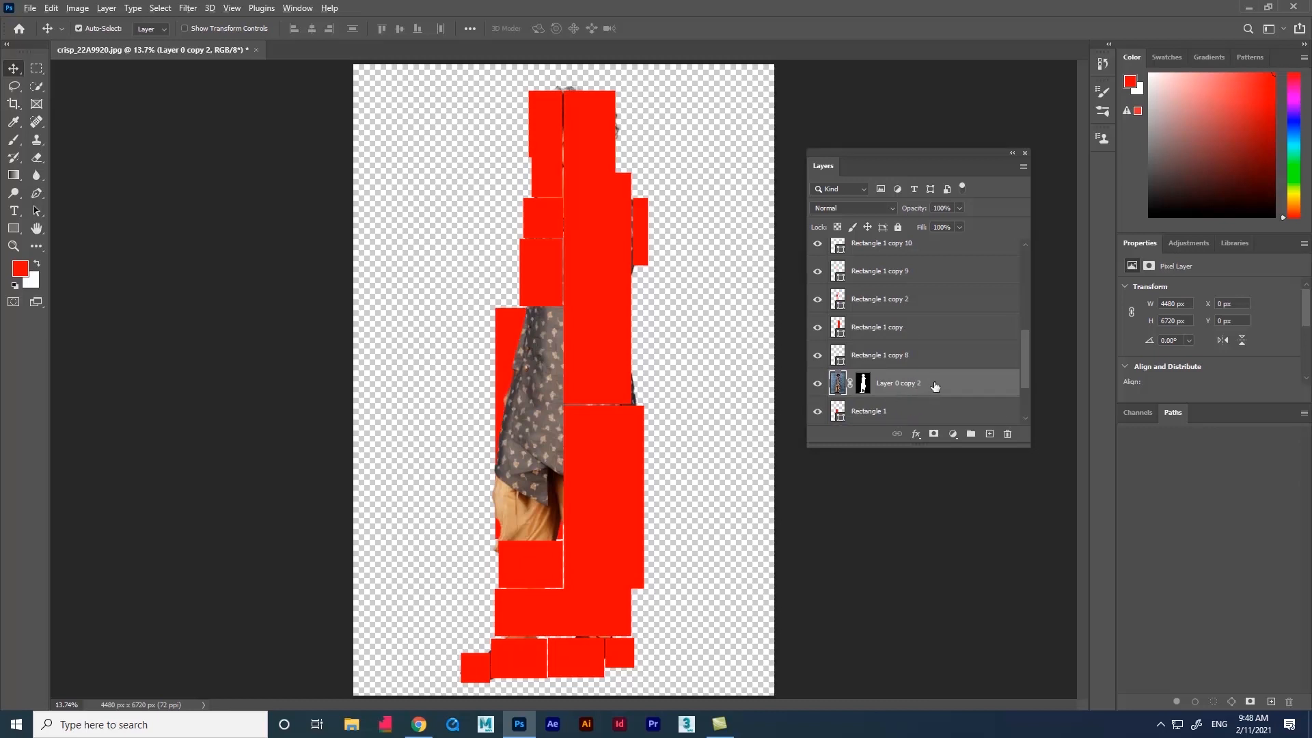
{"action": "left_click_drag", "start_coordinate": [900, 392], "coordinate": [909, 349]}
{"action": "scroll", "coordinate": [899, 355], "scroll_direction": "up", "scroll_amount": 1}
{"action": "scroll", "coordinate": [911, 378], "scroll_direction": "up", "scroll_amount": 1}
{"action": "scroll", "coordinate": [917, 367], "scroll_direction": "up", "scroll_amount": 2}
{"action": "left_click_drag", "start_coordinate": [900, 413], "coordinate": [888, 290]}
{"action": "scroll", "coordinate": [922, 370], "scroll_direction": "up", "scroll_amount": 1}
{"action": "scroll", "coordinate": [906, 359], "scroll_direction": "up", "scroll_amount": 1}
{"action": "scroll", "coordinate": [906, 363], "scroll_direction": "up", "scroll_amount": 1}
{"action": "scroll", "coordinate": [914, 376], "scroll_direction": "down", "scroll_amount": 3}
{"action": "key", "text": "ctrl+z"}
{"action": "scroll", "coordinate": [906, 367], "scroll_direction": "up", "scroll_amount": 1}
{"action": "scroll", "coordinate": [919, 341], "scroll_direction": "up", "scroll_amount": 1}
{"action": "scroll", "coordinate": [932, 341], "scroll_direction": "up", "scroll_amount": 1}
{"action": "left_click_drag", "start_coordinate": [906, 364], "coordinate": [903, 258]}
{"action": "scroll", "coordinate": [925, 354], "scroll_direction": "up", "scroll_amount": 1}
{"action": "scroll", "coordinate": [1015, 271], "scroll_direction": "up", "scroll_amount": 1}
- Examine the layer stack to check that every rectangle layer has a cutout copy directly above it
{"action": "scroll", "coordinate": [899, 345], "scroll_direction": "down", "scroll_amount": 5}
{"action": "scroll", "coordinate": [889, 348], "scroll_direction": "down", "scroll_amount": 8}
{"action": "left_click", "coordinate": [870, 415]}
{"action": "left_click", "coordinate": [881, 386]}
{"action": "left_click", "coordinate": [892, 362]}
{"action": "left_click", "coordinate": [890, 335]}
{"action": "scroll", "coordinate": [890, 360], "scroll_direction": "up", "scroll_amount": 2}
{"action": "left_click", "coordinate": [889, 328]}
{"action": "scroll", "coordinate": [892, 354], "scroll_direction": "up", "scroll_amount": 8}
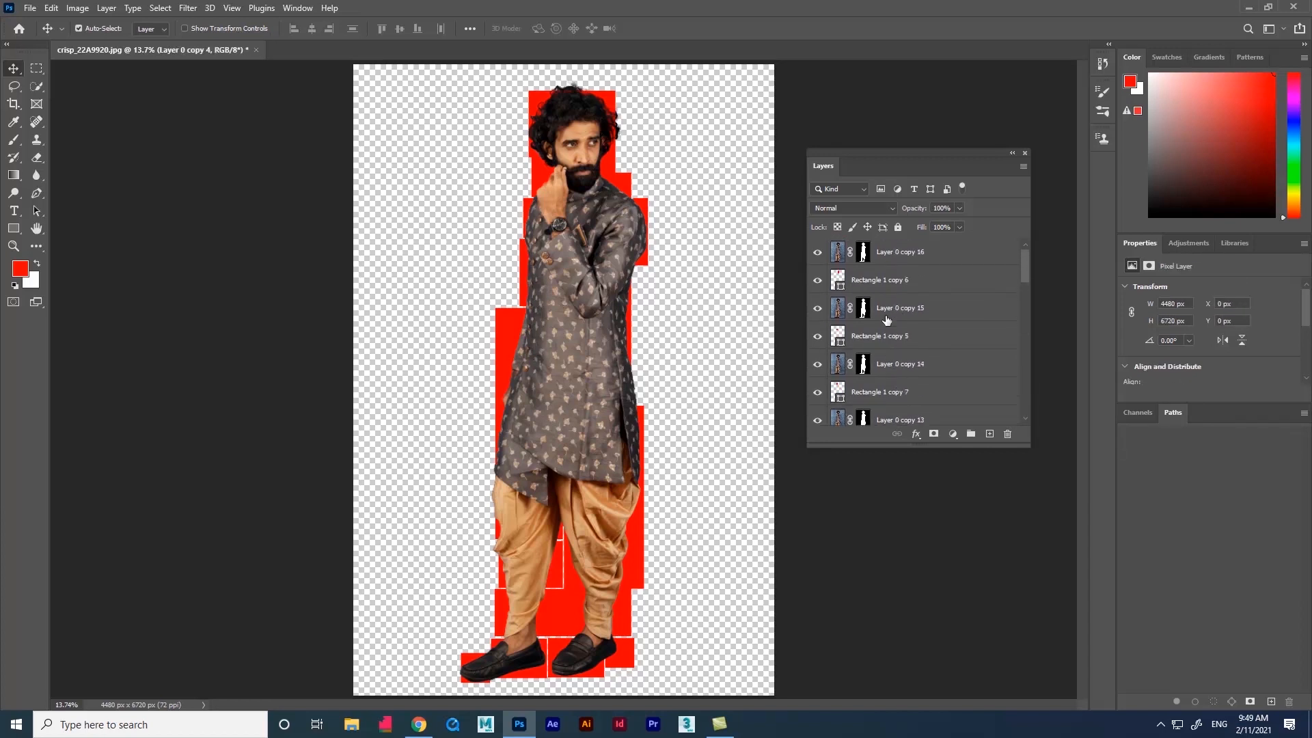
- Create clipping masks that clip Layer 0 copy 16 to Rectangle 1 copy 6 and Layer 0 copy 15 to Rectangle 1 copy 5
{"action": "left_click", "coordinate": [930, 250]}
{"action": "right_click", "coordinate": [933, 252]}
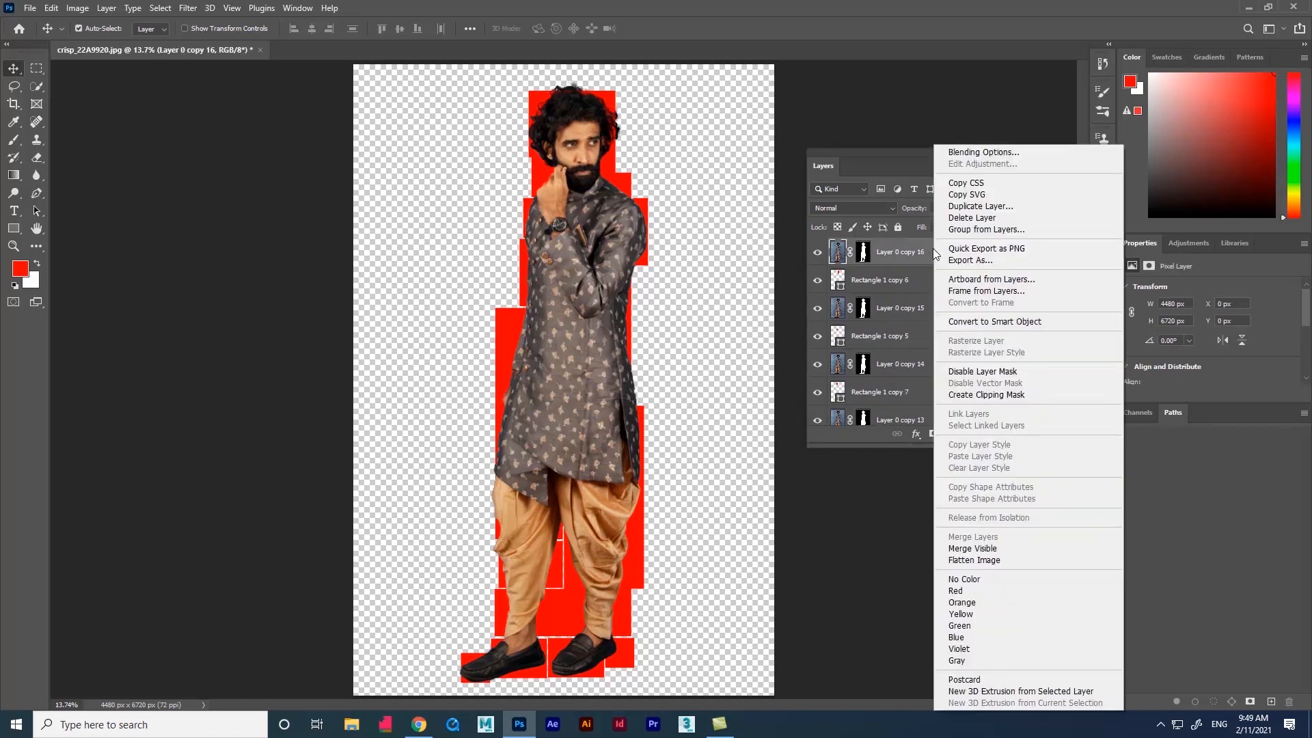
{"action": "left_click", "coordinate": [982, 395]}
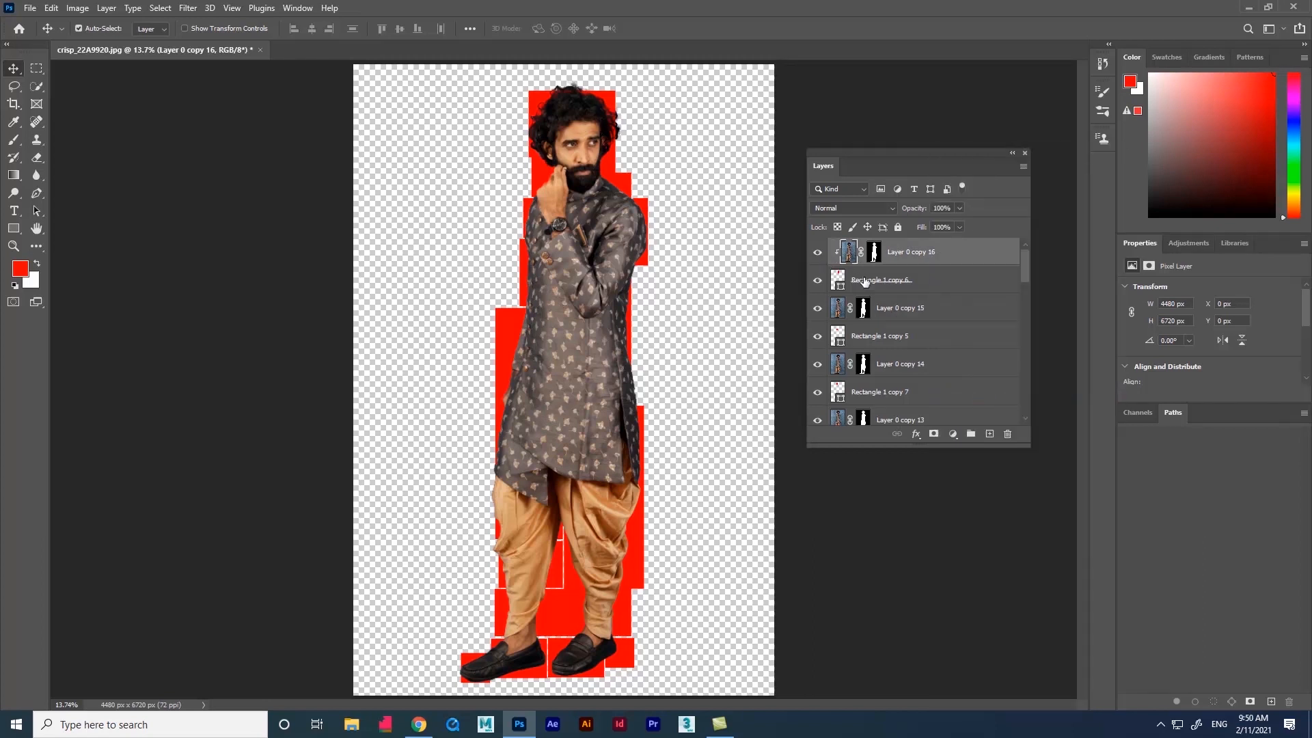
{"action": "left_click", "coordinate": [929, 309]}
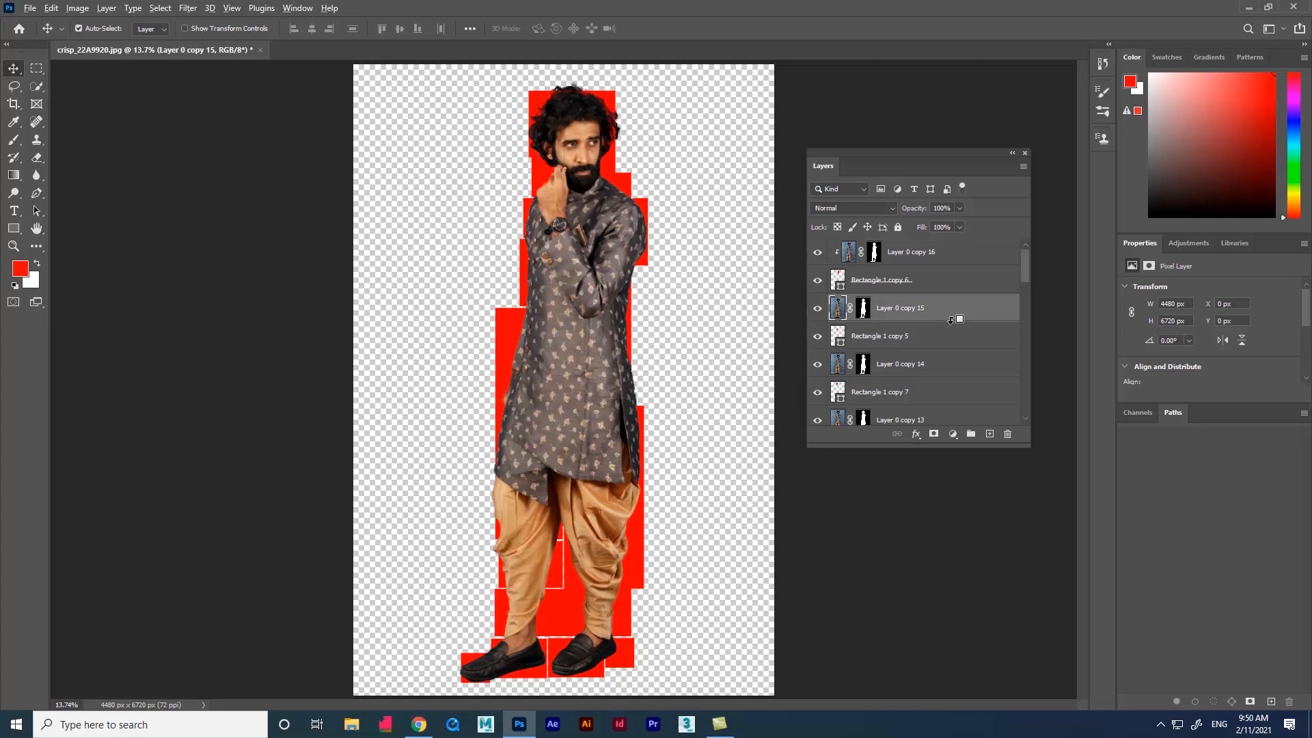
{"action": "left_click", "coordinate": [957, 321], "text": "alt"}
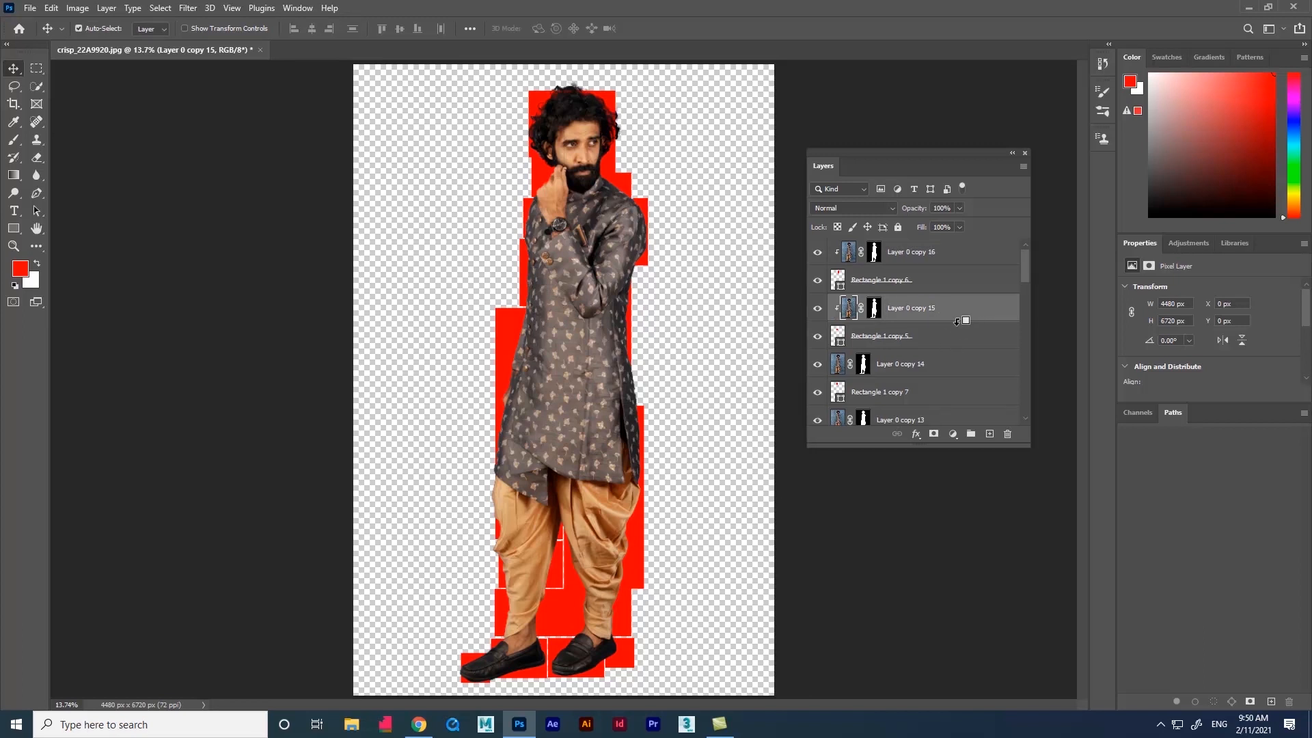
- Clip the next three cutout copies to Rectangle 1 copy 7, copy 3 and copy 4
{"action": "scroll", "coordinate": [936, 345], "scroll_direction": "down", "scroll_amount": 2}
{"action": "left_click", "coordinate": [957, 317], "text": "alt"}
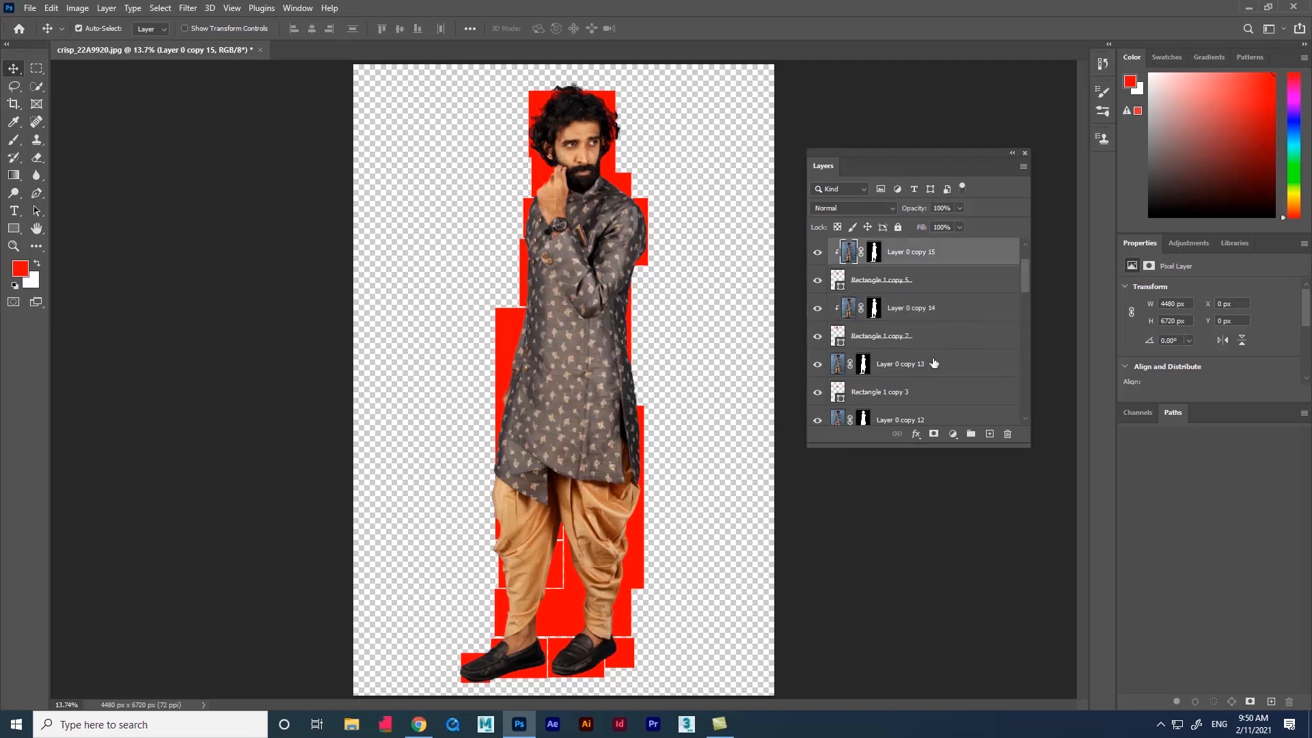
{"action": "scroll", "coordinate": [956, 367], "scroll_direction": "down", "scroll_amount": 2}
{"action": "left_click", "coordinate": [957, 321], "text": "alt"}
{"action": "left_click", "coordinate": [959, 377], "text": "alt"}
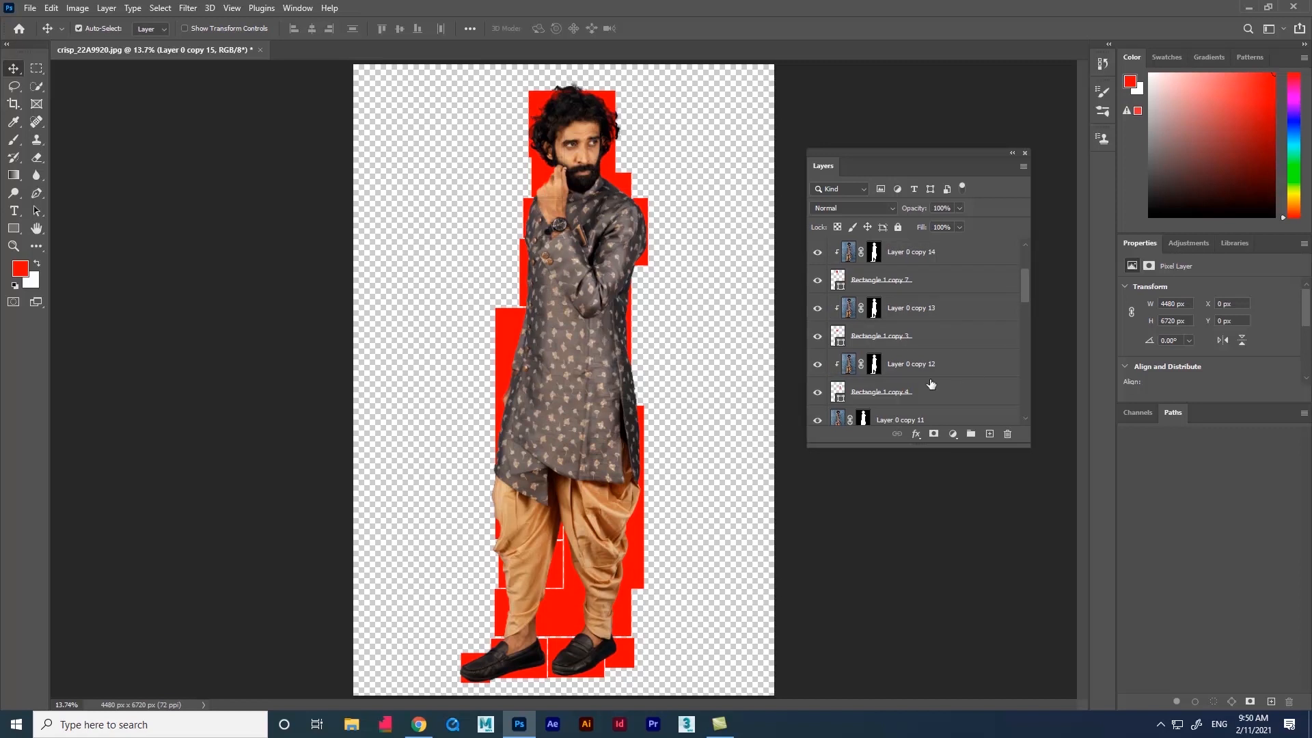
- Clip the cutout copies above Rectangle 1 copy 14, copy 12, copy 13 and copy 11 to those rectangles
{"action": "scroll", "coordinate": [911, 360], "scroll_direction": "down", "scroll_amount": 5}
{"action": "left_click", "coordinate": [959, 293], "text": "alt"}
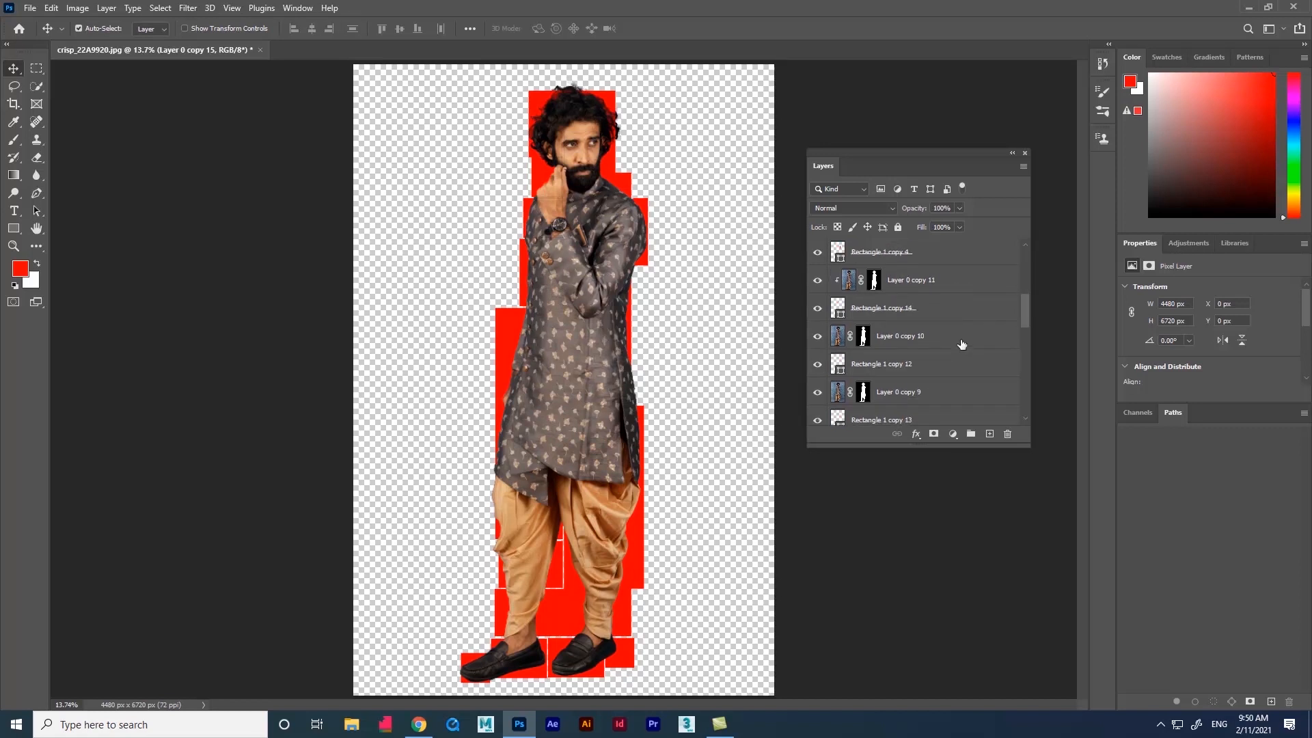
{"action": "left_click", "coordinate": [961, 346], "text": "alt"}
{"action": "scroll", "coordinate": [912, 365], "scroll_direction": "down", "scroll_amount": 2}
{"action": "left_click", "coordinate": [964, 347], "text": "alt"}
{"action": "scroll", "coordinate": [936, 373], "scroll_direction": "down", "scroll_amount": 3}
{"action": "left_click", "coordinate": [960, 317], "text": "alt"}
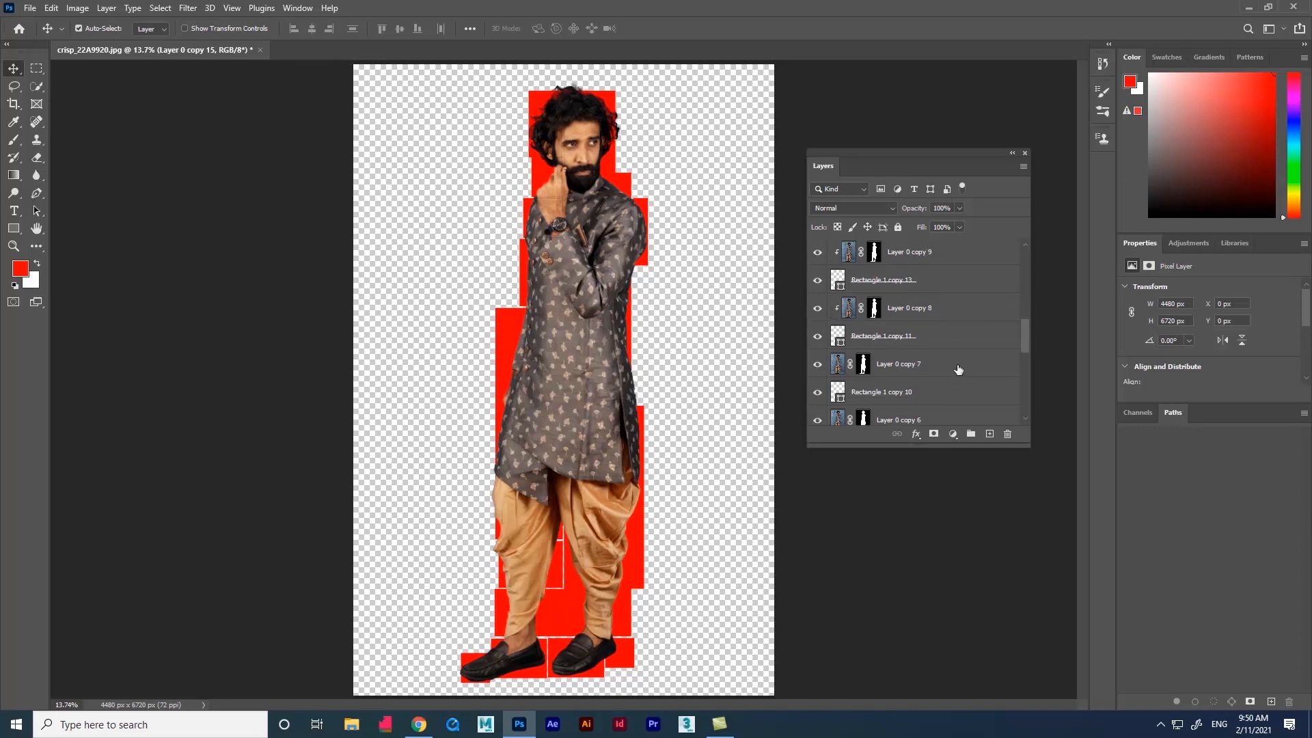
- Clip the remaining cutout copies, from the one above Rectangle 1 copy 10 down to the one above Rectangle 1
{"action": "left_click", "coordinate": [960, 373], "text": "alt"}
{"action": "scroll", "coordinate": [960, 373], "scroll_direction": "down", "scroll_amount": 3}
{"action": "left_click", "coordinate": [953, 331], "text": "alt"}
{"action": "left_click", "coordinate": [955, 386], "text": "alt"}
{"action": "scroll", "coordinate": [965, 389], "scroll_direction": "down", "scroll_amount": 5}
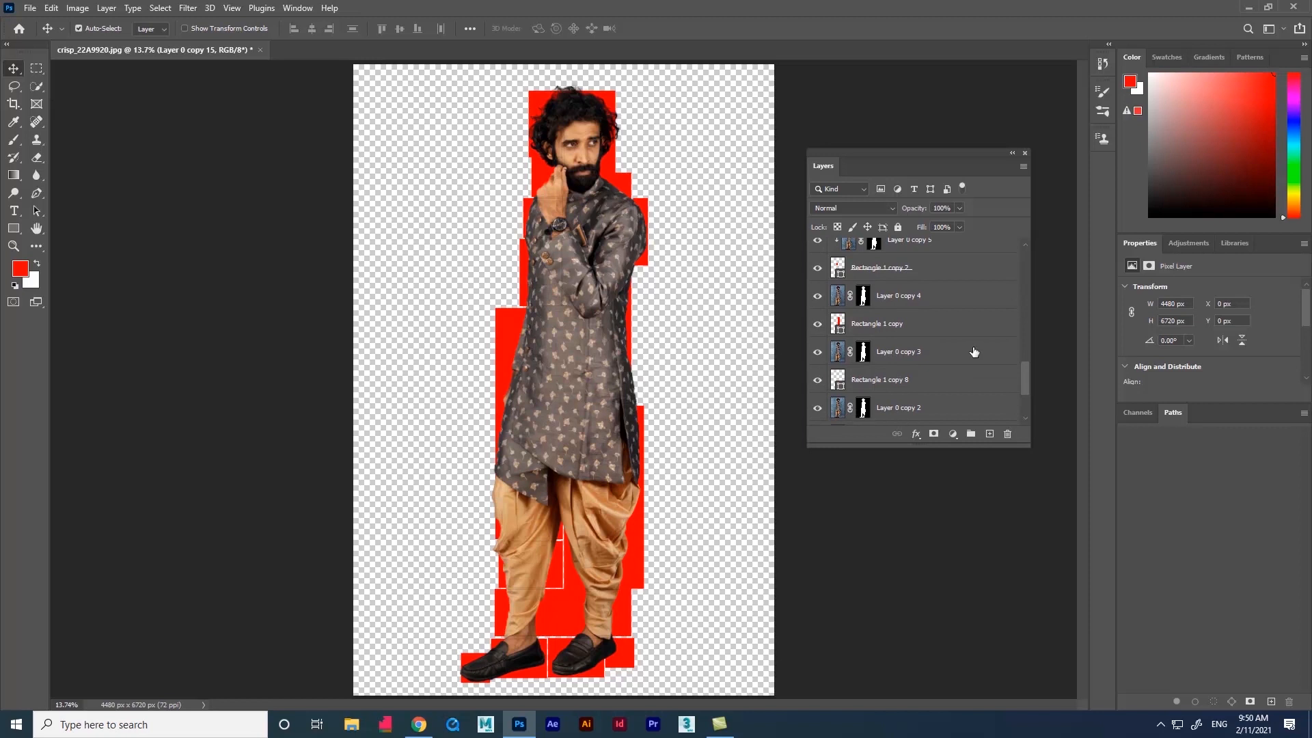
{"action": "left_click", "coordinate": [949, 320], "text": "alt"}
{"action": "left_click", "coordinate": [952, 364], "text": "alt"}
{"action": "scroll", "coordinate": [951, 364], "scroll_direction": "down", "scroll_amount": 4}
{"action": "left_click", "coordinate": [937, 312], "text": "alt"}
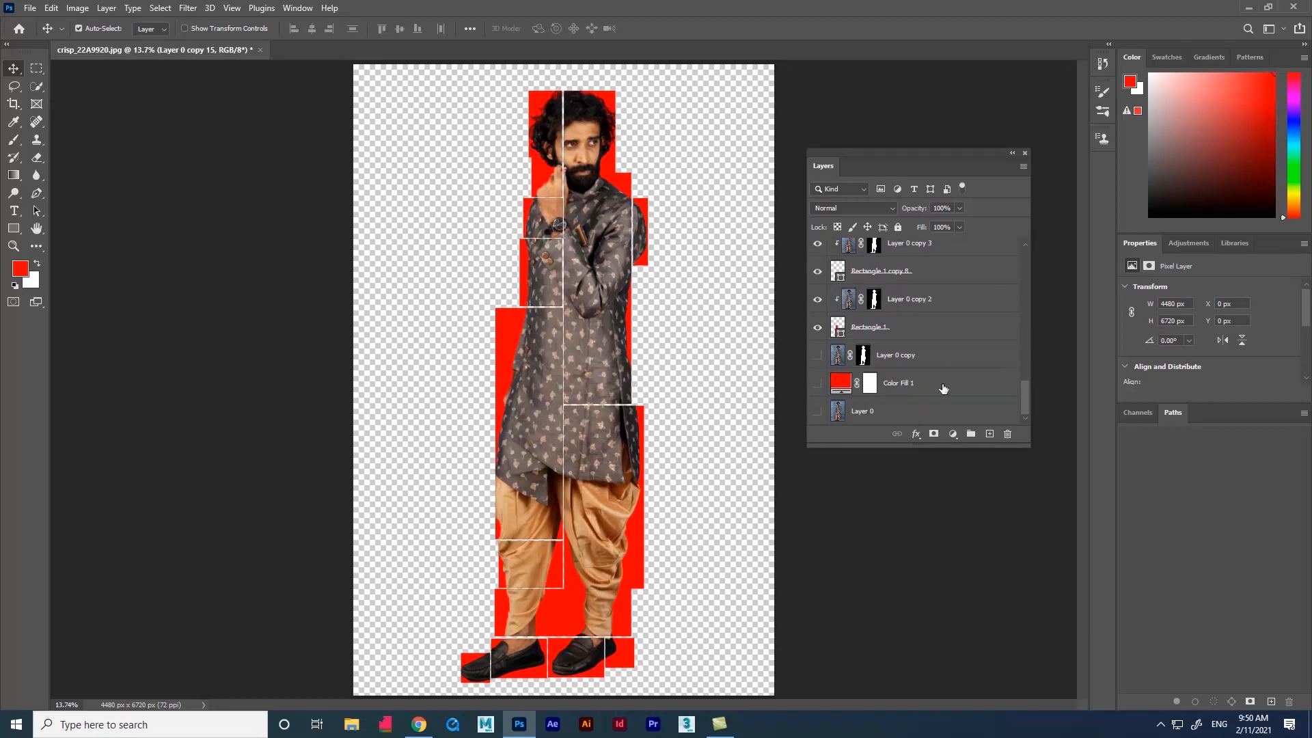
- Try shifting the cutout clipped to the ankle panel, undo it, and select the Rectangle 1 copy 10 layer
{"action": "left_click_drag", "start_coordinate": [618, 612], "coordinate": [608, 618]}
{"action": "key", "text": "ctrl+z"}
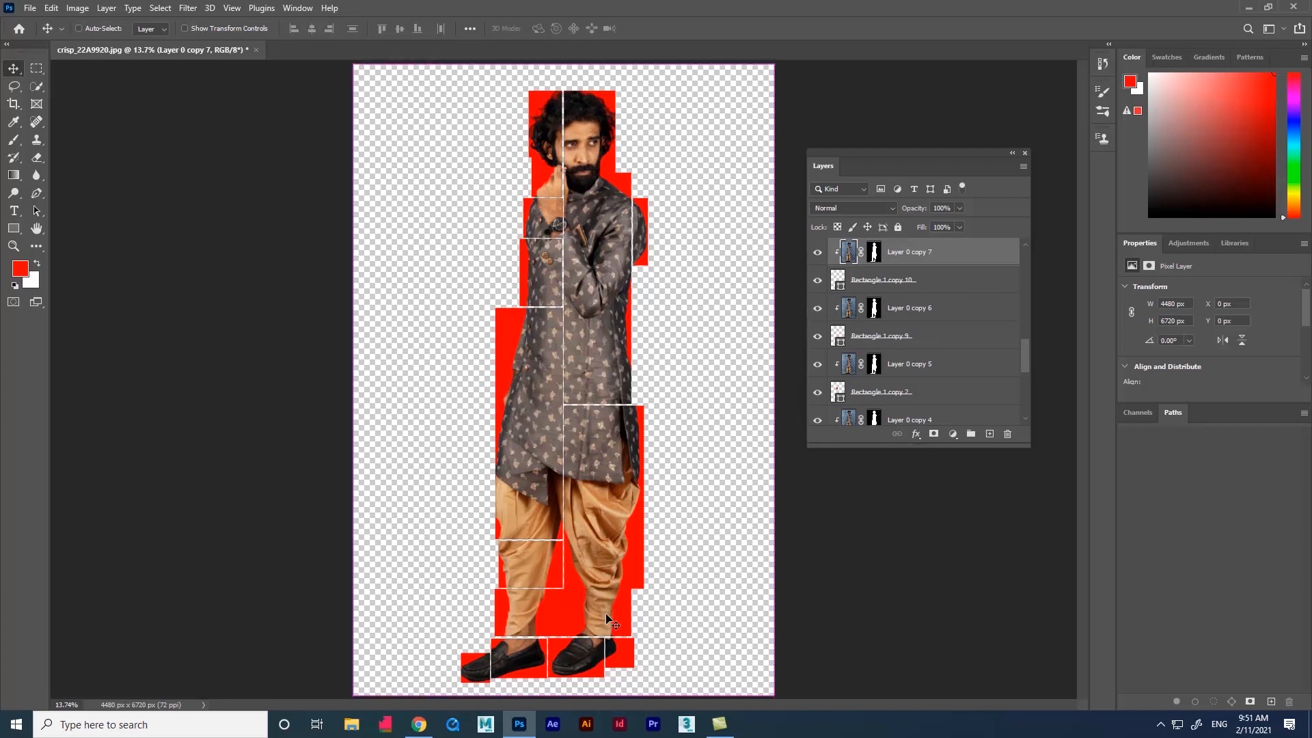
{"action": "left_click", "coordinate": [957, 282]}
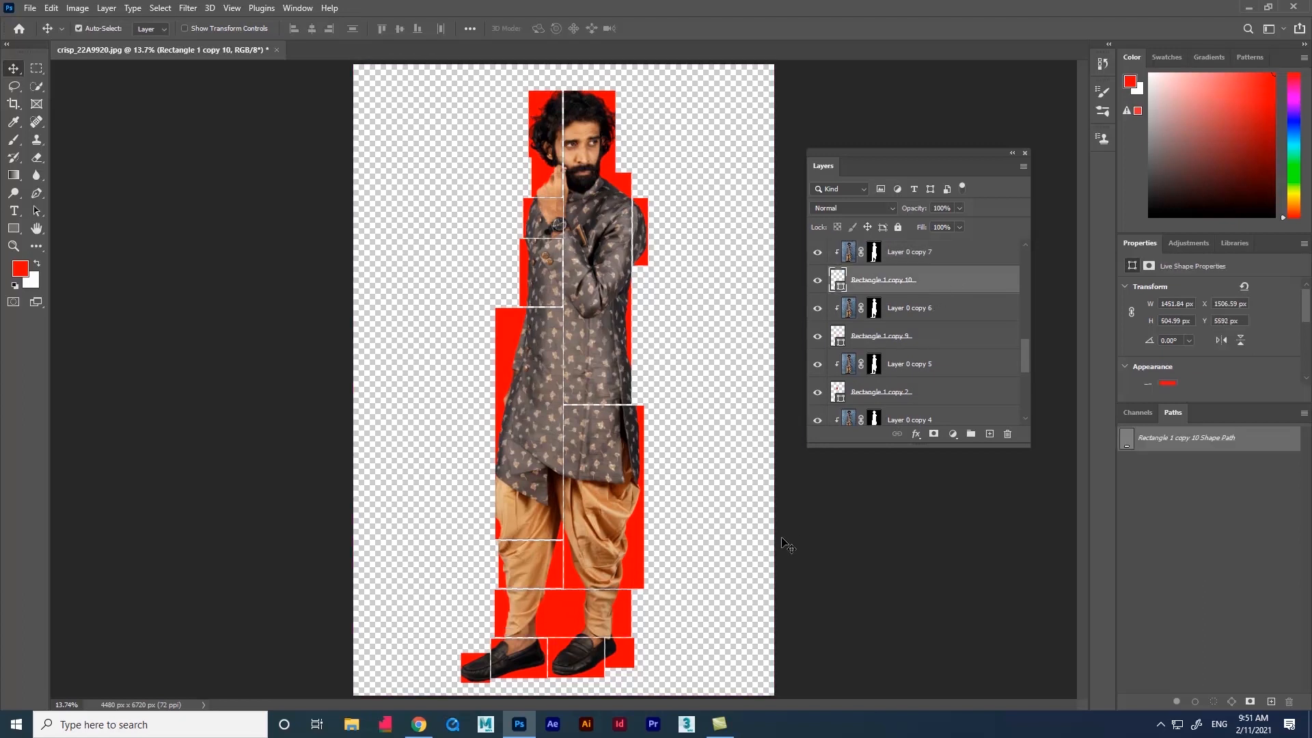
- Group all the rectangle layers and their clipped cutouts, from Rectangle 1 up to Layer 0 copy 16
{"action": "scroll", "coordinate": [930, 357], "scroll_direction": "up", "scroll_amount": 5}
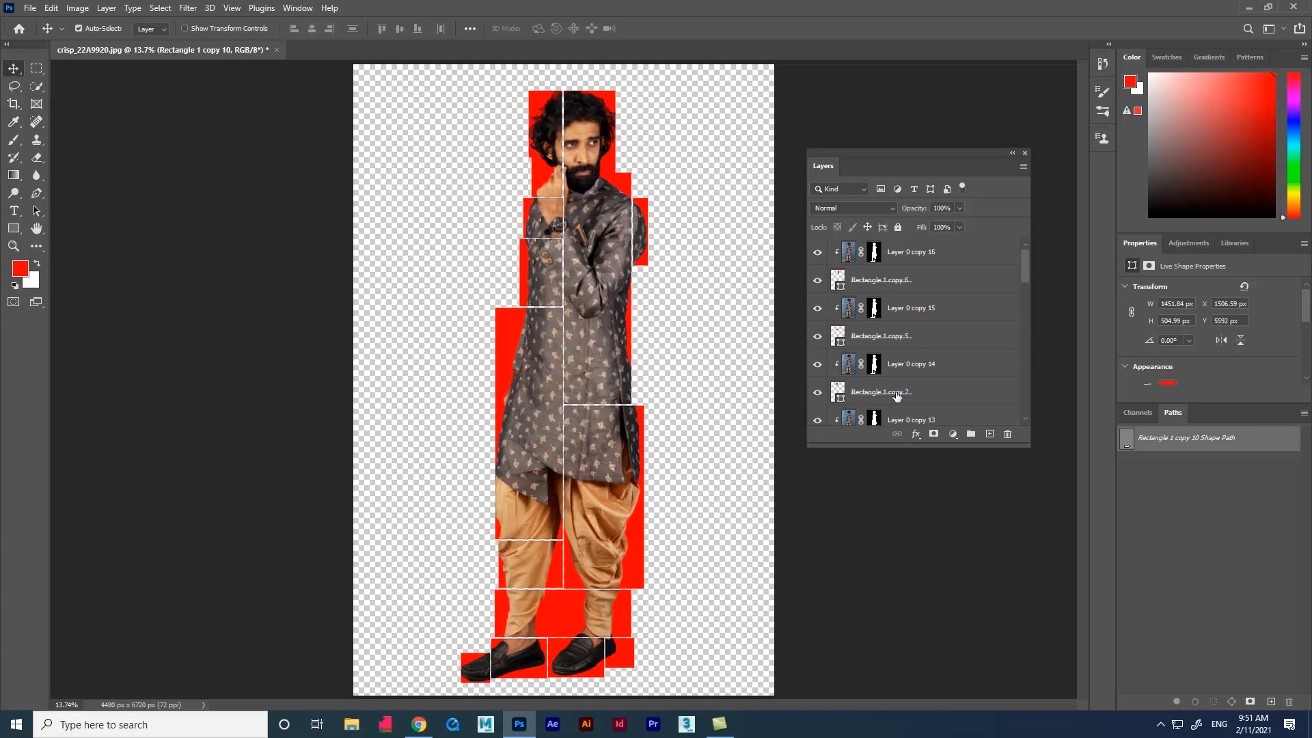
{"action": "scroll", "coordinate": [897, 396], "scroll_direction": "down", "scroll_amount": 10}
{"action": "left_click", "coordinate": [919, 340]}
{"action": "scroll", "coordinate": [919, 340], "scroll_direction": "up", "scroll_amount": 10}
{"action": "left_click", "coordinate": [922, 251], "text": "shift"}
{"action": "scroll", "coordinate": [909, 347], "scroll_direction": "up", "scroll_amount": 1}
{"action": "key", "text": "ctrl+g"}
- Toggle the new group's visibility off and on to check what it contains
{"action": "left_click", "coordinate": [816, 247]}
{"action": "left_click", "coordinate": [816, 247]}
{"action": "left_click", "coordinate": [817, 247]}
{"action": "left_click", "coordinate": [817, 247]}
- Expand the group and add a Stroke layer effect to the Rectangle 1 copy 6 face panel
{"action": "left_click", "coordinate": [832, 247]}
{"action": "left_click", "coordinate": [899, 298]}
{"action": "double_click", "coordinate": [966, 301]}
{"action": "left_click_drag", "start_coordinate": [815, 109], "coordinate": [797, 151]}
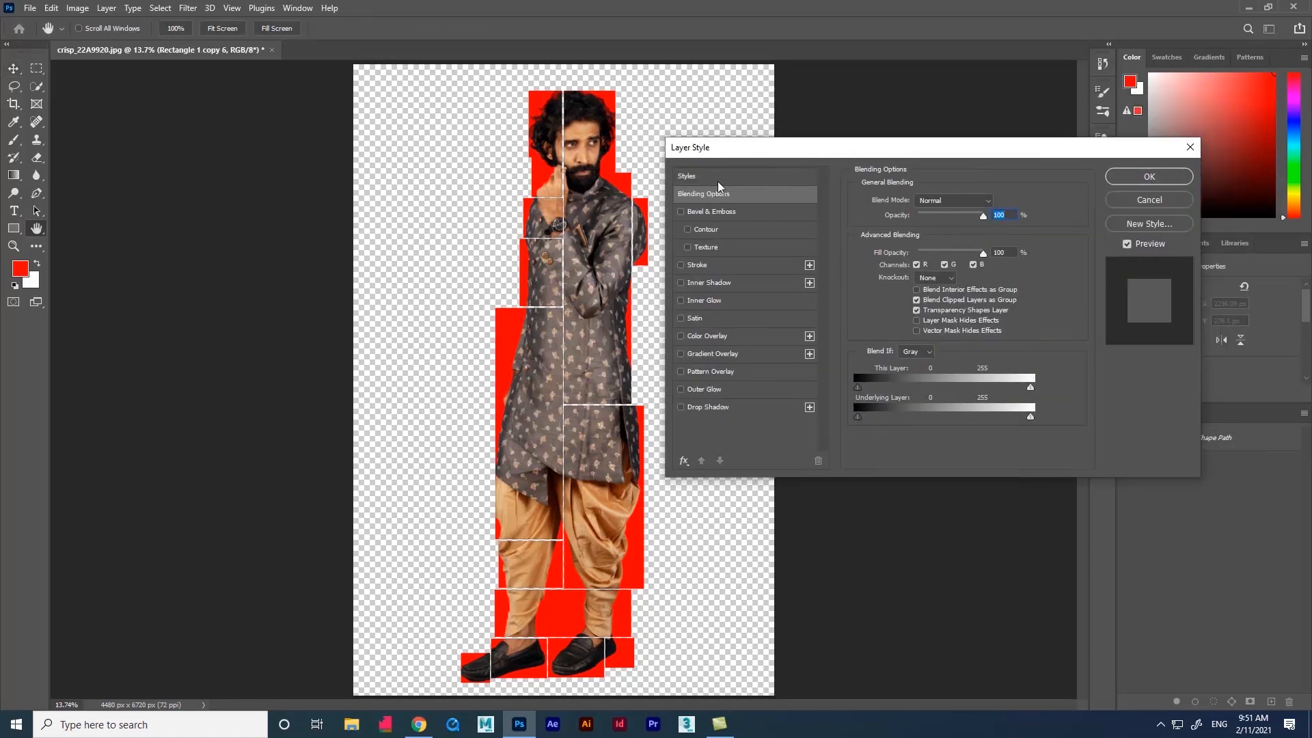
{"action": "left_click", "coordinate": [714, 268]}
- Try a 50 px stroke on the face panel and settle on a stroke size of 20 px
{"action": "scroll", "coordinate": [589, 145], "scroll_direction": "up", "scroll_amount": 2}
{"action": "left_click_drag", "start_coordinate": [588, 145], "coordinate": [408, 176]}
{"action": "scroll", "coordinate": [516, 208], "scroll_direction": "up", "scroll_amount": 3}
{"action": "scroll", "coordinate": [408, 176], "scroll_direction": "down", "scroll_amount": 2}
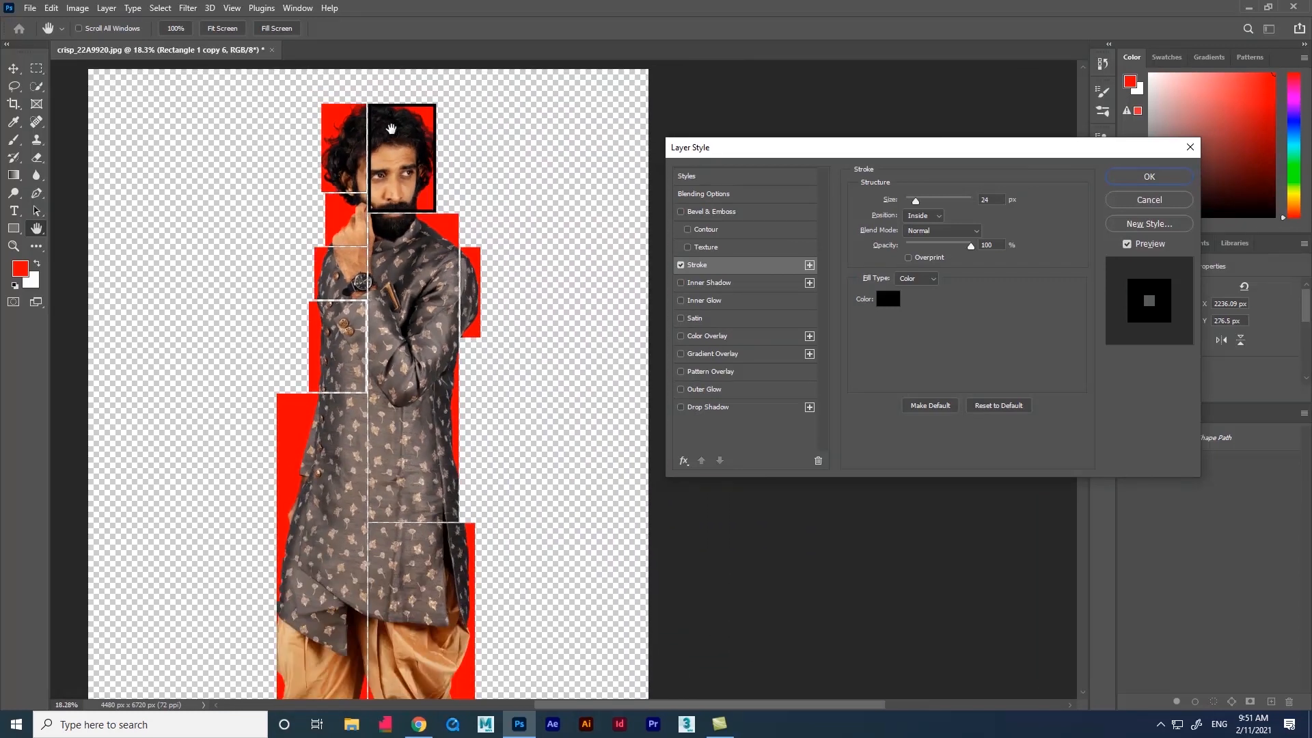
{"action": "scroll", "coordinate": [391, 128], "scroll_direction": "up", "scroll_amount": 1}
{"action": "double_click", "coordinate": [986, 200]}
{"action": "type", "text": "50"}
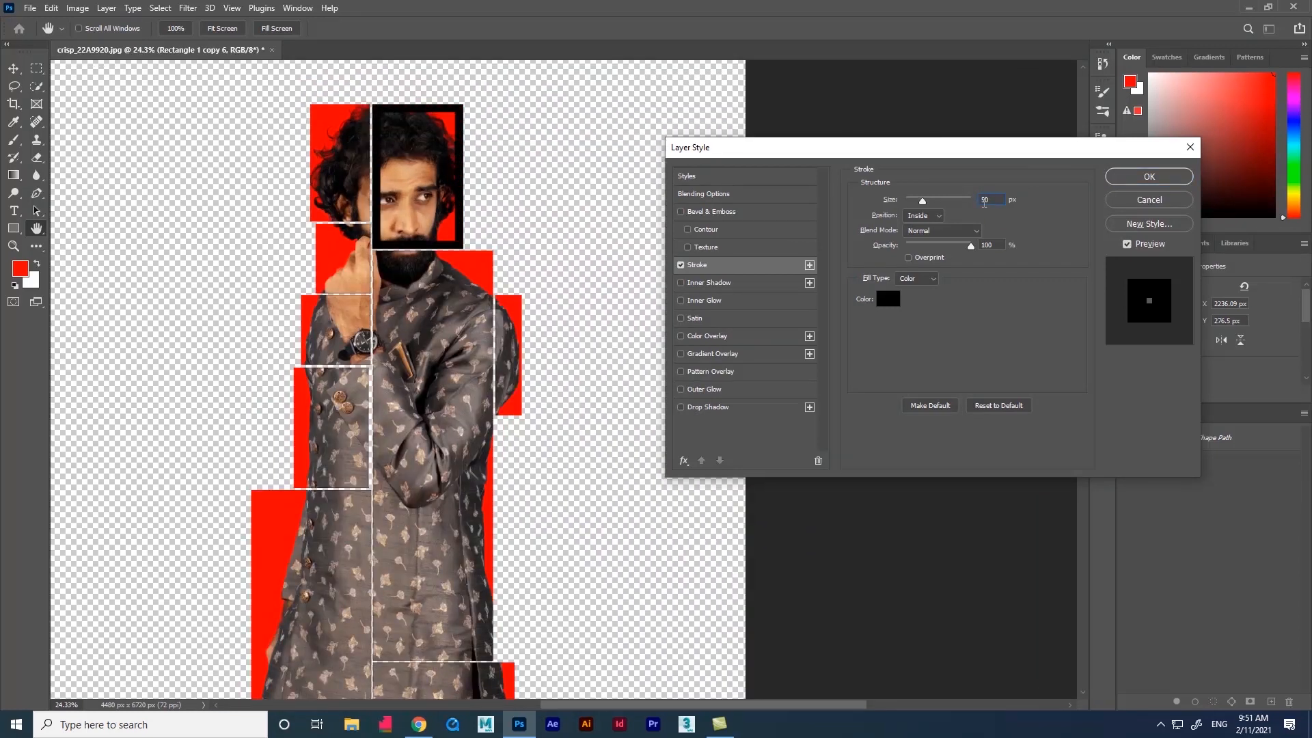
{"action": "type", "text": "20"}
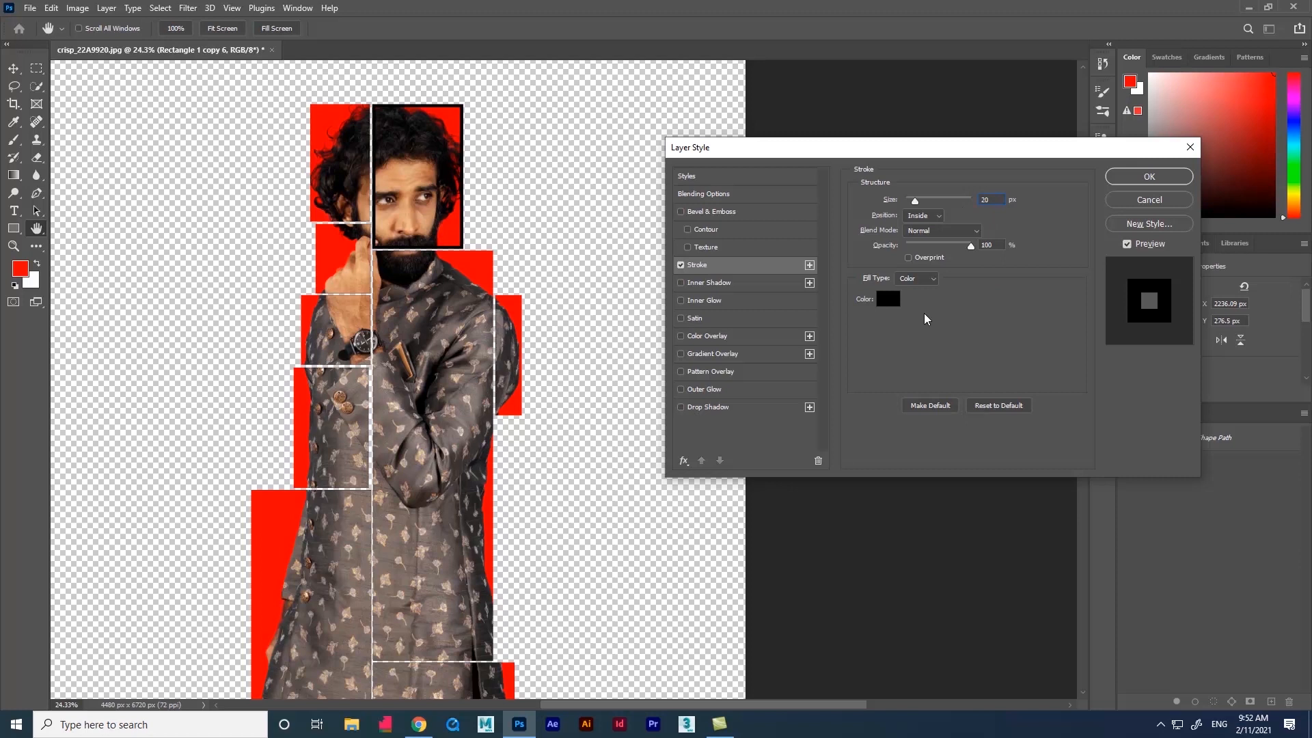
- Add a drop shadow to the face panel with 50% opacity, 16 px distance, 16% spread and 10 px size
{"action": "left_click", "coordinate": [713, 409]}
{"action": "double_click", "coordinate": [987, 219]}
{"action": "type", "text": "50"}
{"action": "left_click", "coordinate": [1127, 243]}
{"action": "left_click", "coordinate": [1126, 244]}
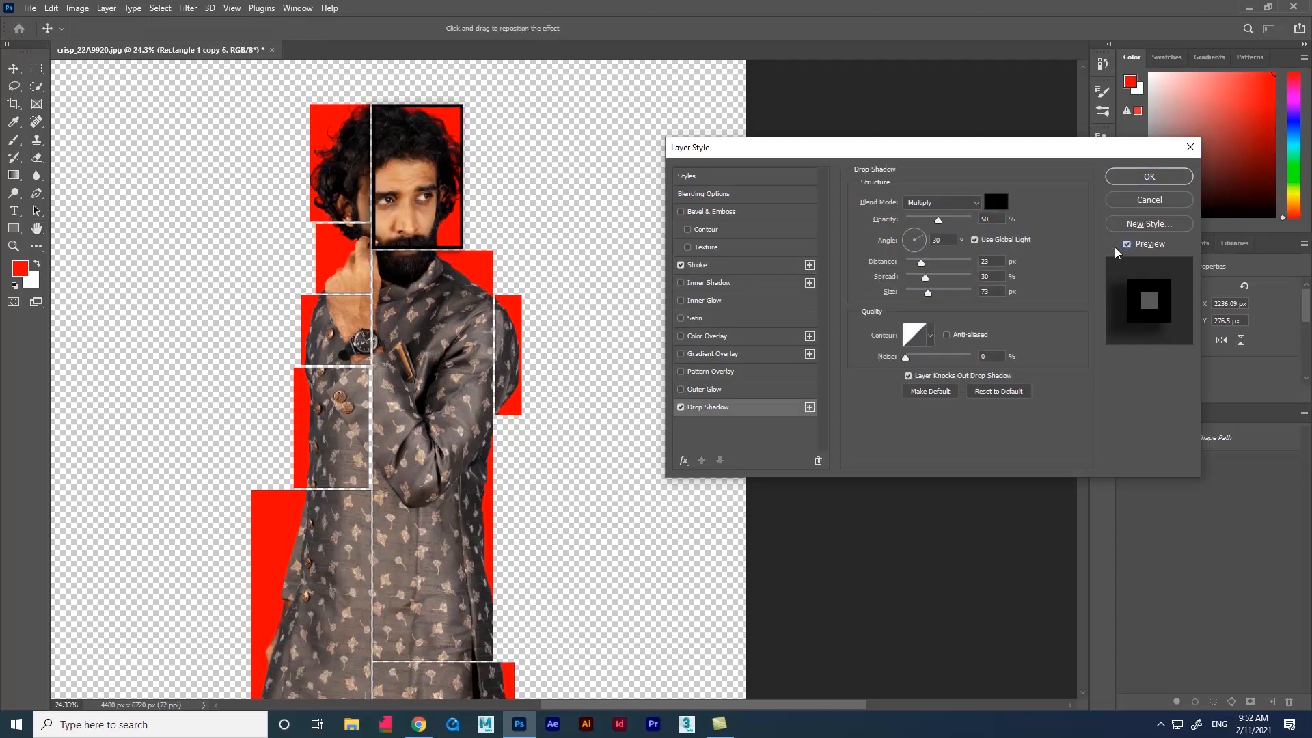
{"action": "mouse_move", "coordinate": [921, 262]}
{"action": "left_mouse_down"}
{"action": "mouse_move", "coordinate": [941, 277]}
{"action": "mouse_move", "coordinate": [916, 277]}
{"action": "mouse_move", "coordinate": [917, 295]}
{"action": "mouse_move", "coordinate": [915, 278]}
{"action": "left_mouse_up"}
{"action": "left_click_drag", "start_coordinate": [912, 263], "coordinate": [916, 262]}
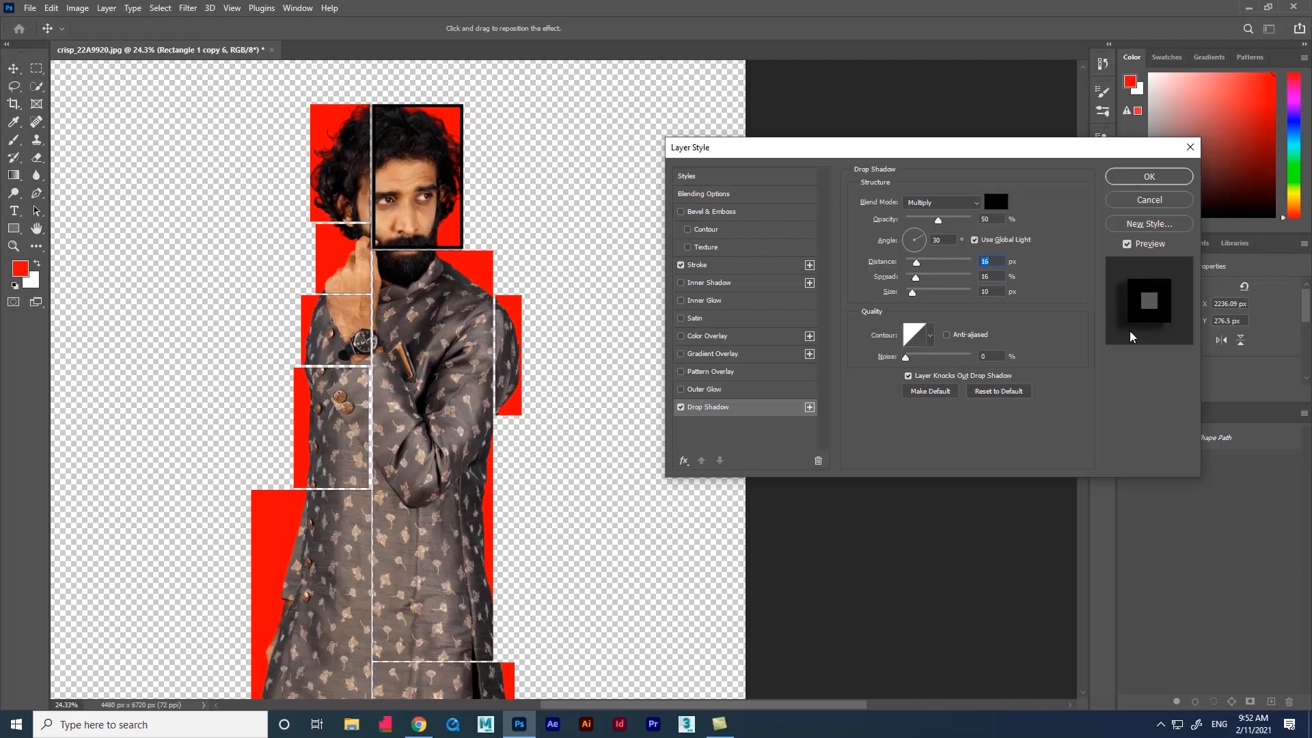
{"action": "left_click", "coordinate": [1136, 179]}
- Copy the layer style from Rectangle 1 copy 6 and paste it onto Rectangle 1 copy 5
{"action": "scroll", "coordinate": [922, 334], "scroll_direction": "down", "scroll_amount": 1}
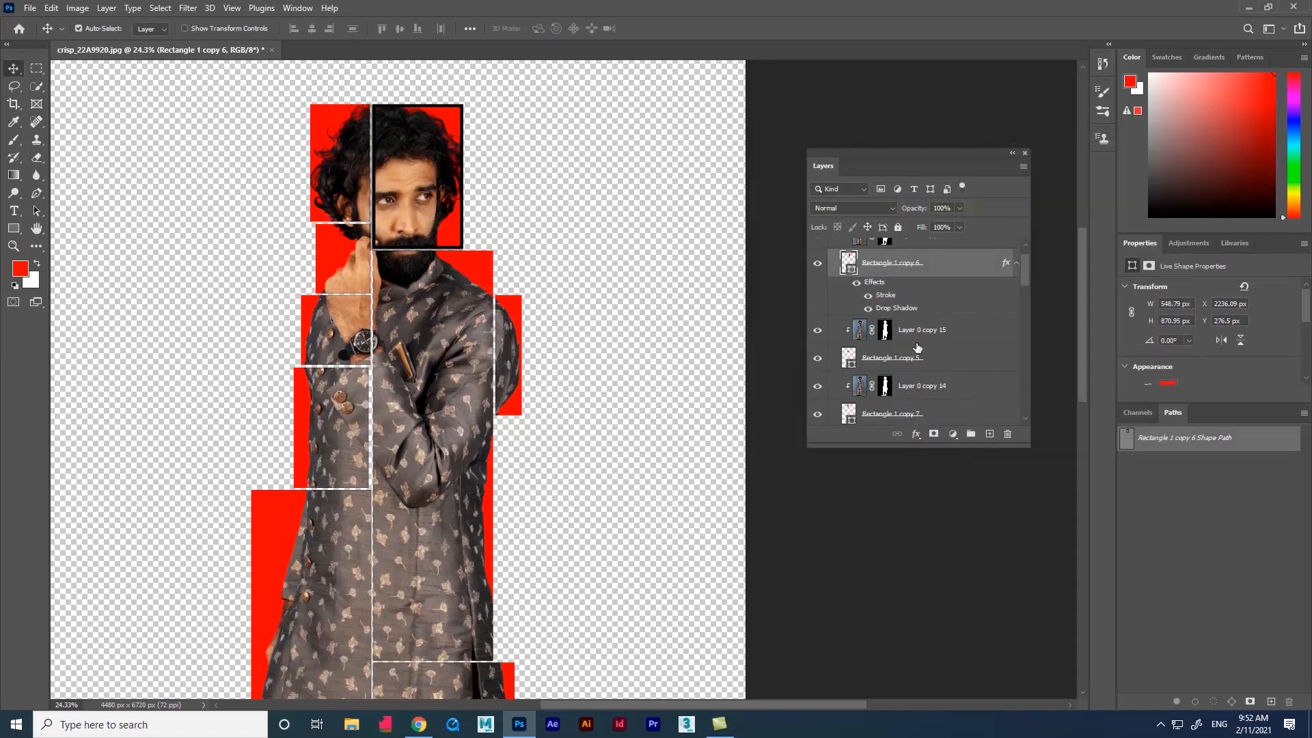
{"action": "scroll", "coordinate": [911, 358], "scroll_direction": "down", "scroll_amount": 2}
{"action": "scroll", "coordinate": [923, 321], "scroll_direction": "up", "scroll_amount": 2}
{"action": "right_click", "coordinate": [953, 265]}
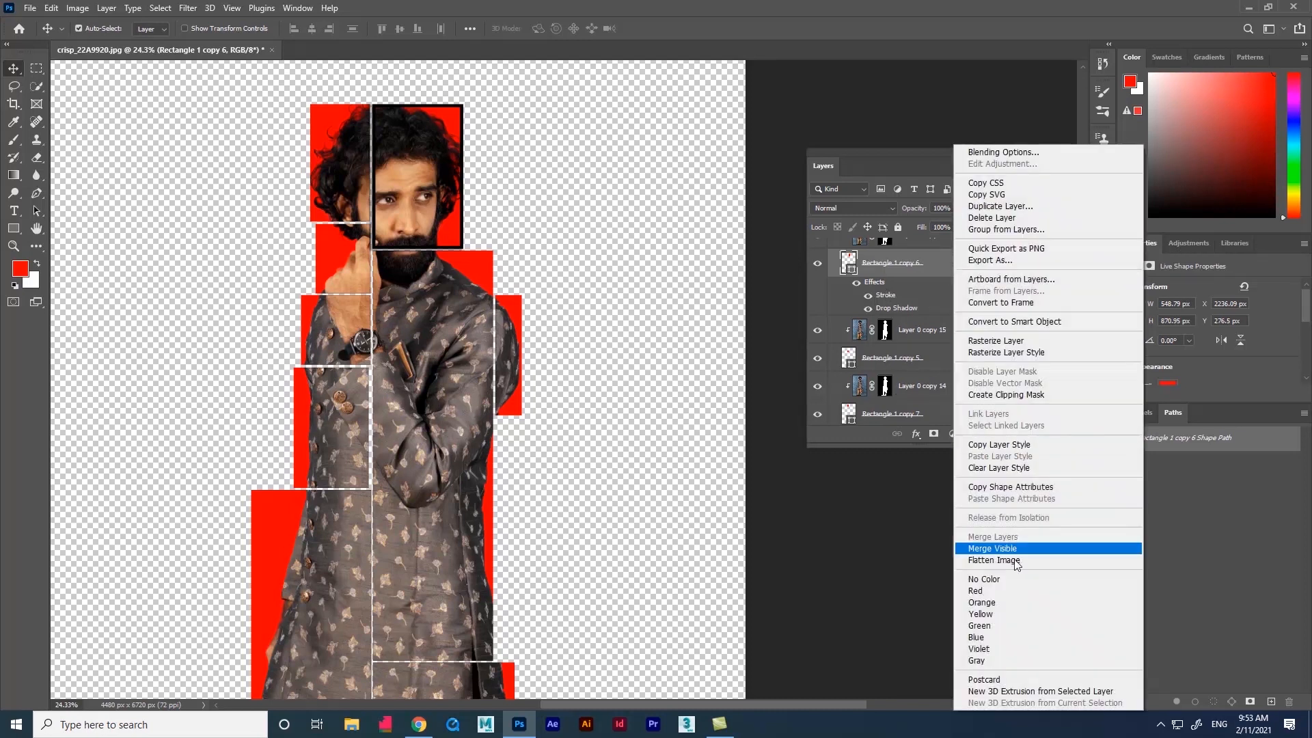
{"action": "left_click", "coordinate": [1004, 445]}
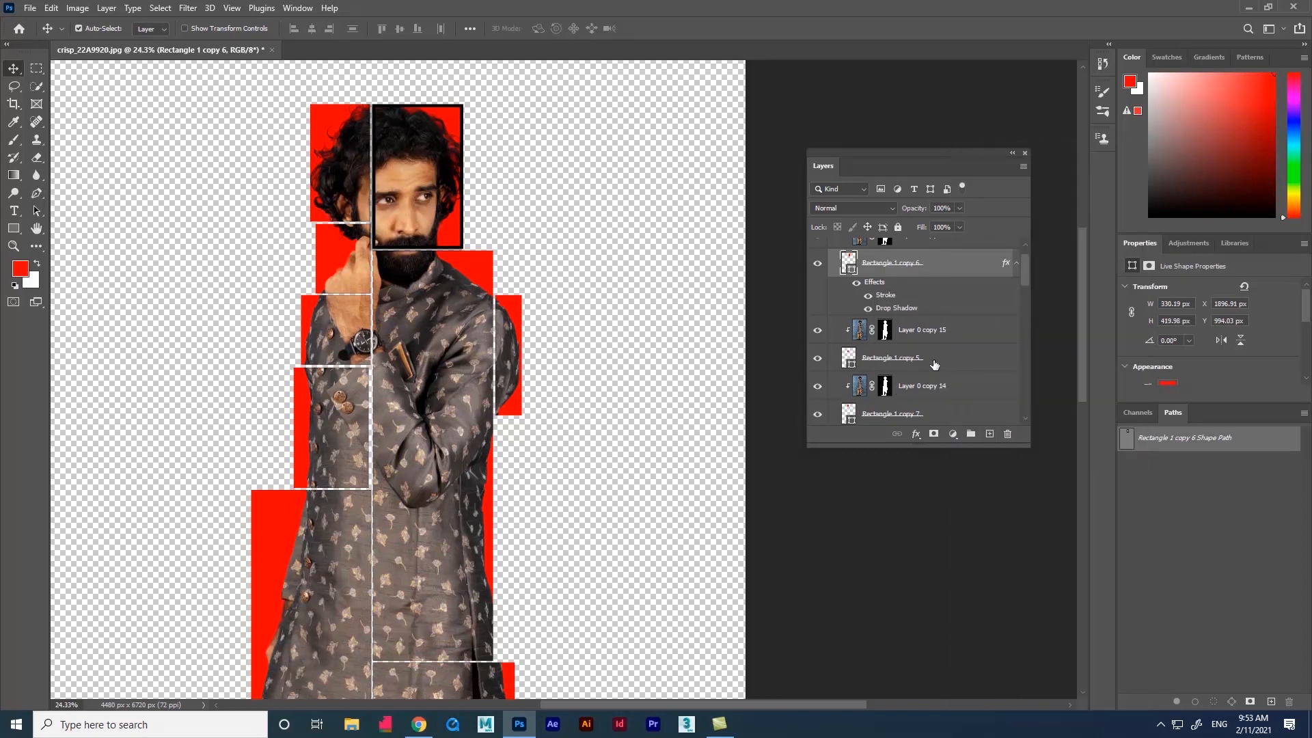
{"action": "right_click", "coordinate": [934, 357]}
{"action": "left_click", "coordinate": [986, 458]}
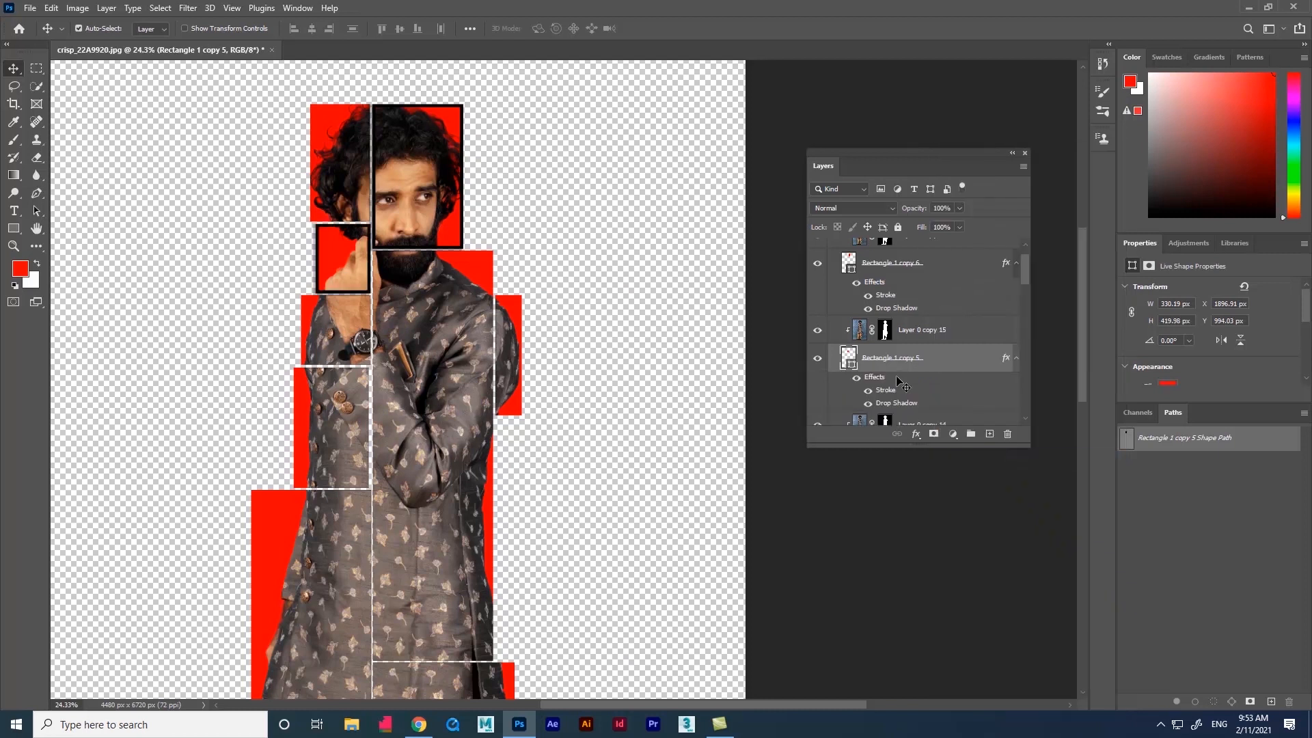
{"action": "scroll", "coordinate": [895, 389], "scroll_direction": "down", "scroll_amount": 1}
{"action": "scroll", "coordinate": [875, 349], "scroll_direction": "down", "scroll_amount": 2}
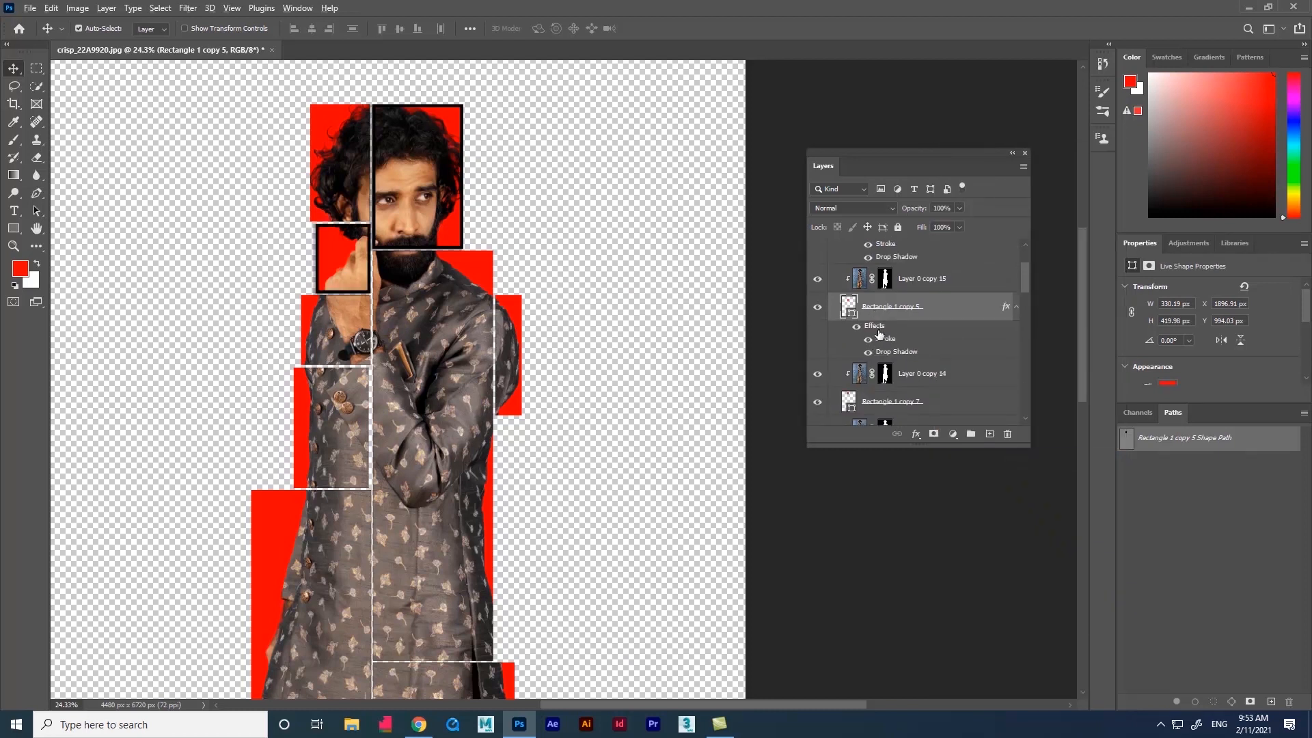
- Apply the copied stroke and drop shadow style to the Rectangle 1 copy 7 and Rectangle 1 copy 3 panels
{"action": "left_click_drag", "start_coordinate": [875, 330], "coordinate": [896, 404]}
{"action": "scroll", "coordinate": [879, 336], "scroll_direction": "down", "scroll_amount": 7}
{"action": "scroll", "coordinate": [897, 333], "scroll_direction": "down", "scroll_amount": 1}
{"action": "left_click", "coordinate": [939, 363]}
{"action": "right_click", "coordinate": [939, 362]}
{"action": "left_click", "coordinate": [984, 463]}
{"action": "scroll", "coordinate": [878, 267], "scroll_direction": "down", "scroll_amount": 6}
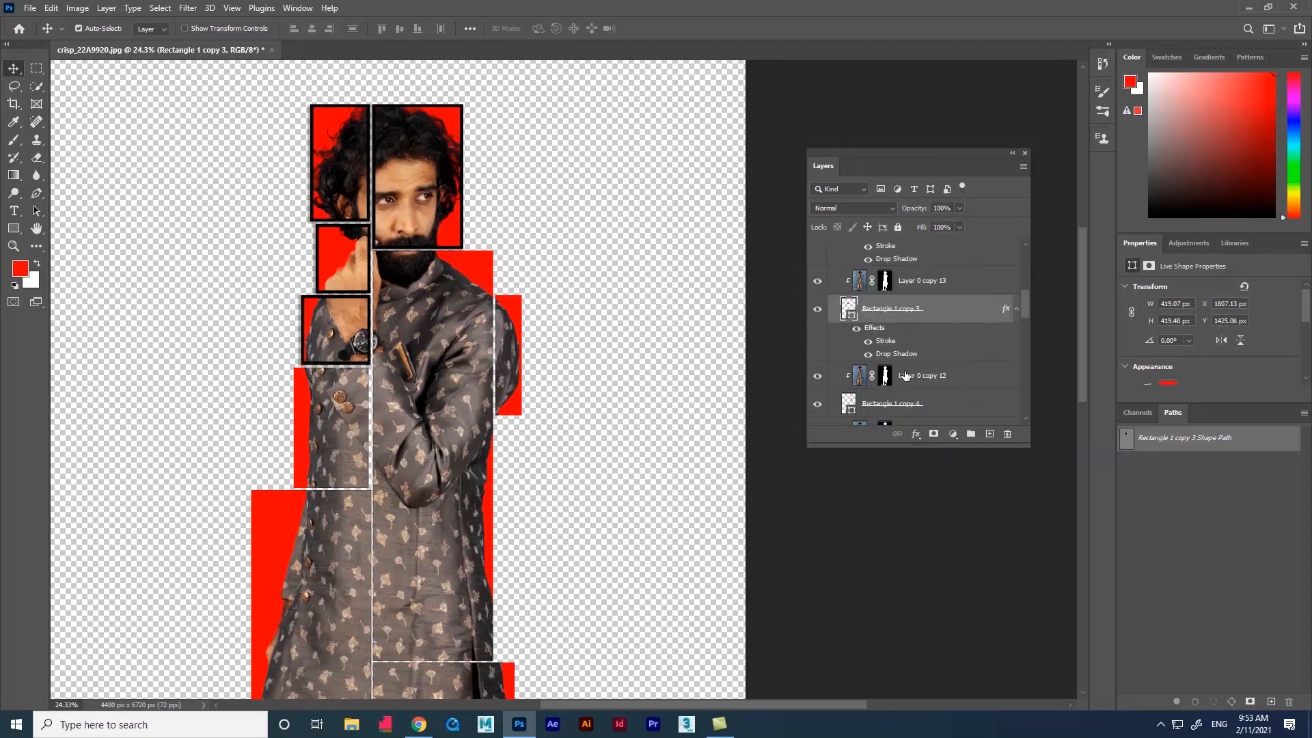
- Apply the same stroke and drop shadow effects to Rectangle 1 copy 4 and the next two panel layers below it
{"action": "mouse_move", "coordinate": [874, 263]}
{"action": "left_mouse_down"}
{"action": "mouse_move", "coordinate": [909, 273]}
{"action": "mouse_move", "coordinate": [903, 329]}
{"action": "left_mouse_up"}
{"action": "scroll", "coordinate": [882, 321], "scroll_direction": "down", "scroll_amount": 1}
{"action": "scroll", "coordinate": [881, 321], "scroll_direction": "down", "scroll_amount": 2}
{"action": "left_click_drag", "start_coordinate": [880, 250], "coordinate": [904, 323]}
{"action": "scroll", "coordinate": [906, 354], "scroll_direction": "down", "scroll_amount": 4}
{"action": "right_click", "coordinate": [948, 300]}
{"action": "left_click", "coordinate": [984, 464]}
- Paste the layer style onto the following rectangle layers down to and including Rectangle 1 copy 10
{"action": "scroll", "coordinate": [898, 343], "scroll_direction": "down", "scroll_amount": 1}
{"action": "scroll", "coordinate": [899, 343], "scroll_direction": "down", "scroll_amount": 1}
{"action": "right_click", "coordinate": [953, 323]}
{"action": "left_click", "coordinate": [988, 456]}
{"action": "scroll", "coordinate": [894, 318], "scroll_direction": "down", "scroll_amount": 5}
{"action": "right_click", "coordinate": [942, 317]}
{"action": "left_click", "coordinate": [984, 457]}
{"action": "scroll", "coordinate": [898, 341], "scroll_direction": "down", "scroll_amount": 4}
{"action": "scroll", "coordinate": [898, 341], "scroll_direction": "down", "scroll_amount": 2}
{"action": "right_click", "coordinate": [937, 296]}
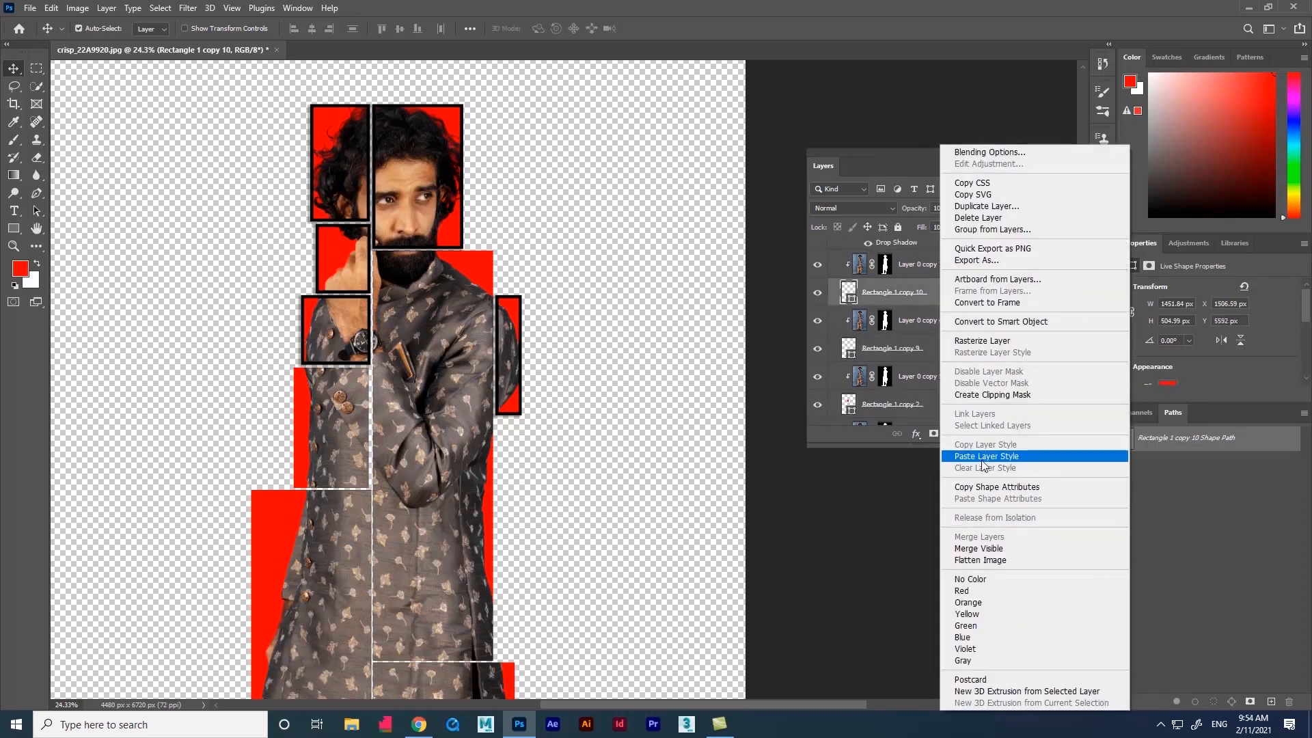
{"action": "left_click", "coordinate": [982, 456]}
- Paste the layer style onto Rectangle 1 copy 9, Rectangle 1 copy 2 and the next rectangle layer below
{"action": "scroll", "coordinate": [929, 287], "scroll_direction": "down", "scroll_amount": 3}
{"action": "right_click", "coordinate": [930, 254]}
{"action": "left_click", "coordinate": [984, 456]}
{"action": "right_click", "coordinate": [943, 344]}
{"action": "left_click", "coordinate": [990, 456]}
{"action": "scroll", "coordinate": [933, 305], "scroll_direction": "down", "scroll_amount": 1}
{"action": "right_click", "coordinate": [932, 305]}
{"action": "left_click", "coordinate": [976, 456]}
- Paste the layer style onto the last remaining rectangle layers and collapse Group 1
{"action": "scroll", "coordinate": [933, 334], "scroll_direction": "down", "scroll_amount": 2}
{"action": "right_click", "coordinate": [937, 335]}
{"action": "left_click", "coordinate": [975, 456]}
{"action": "scroll", "coordinate": [927, 371], "scroll_direction": "down", "scroll_amount": 1}
{"action": "right_click", "coordinate": [928, 371]}
{"action": "left_click", "coordinate": [977, 453]}
{"action": "scroll", "coordinate": [909, 362], "scroll_direction": "up", "scroll_amount": 3}
{"action": "scroll", "coordinate": [905, 367], "scroll_direction": "up", "scroll_amount": 2}
{"action": "left_click", "coordinate": [841, 257]}
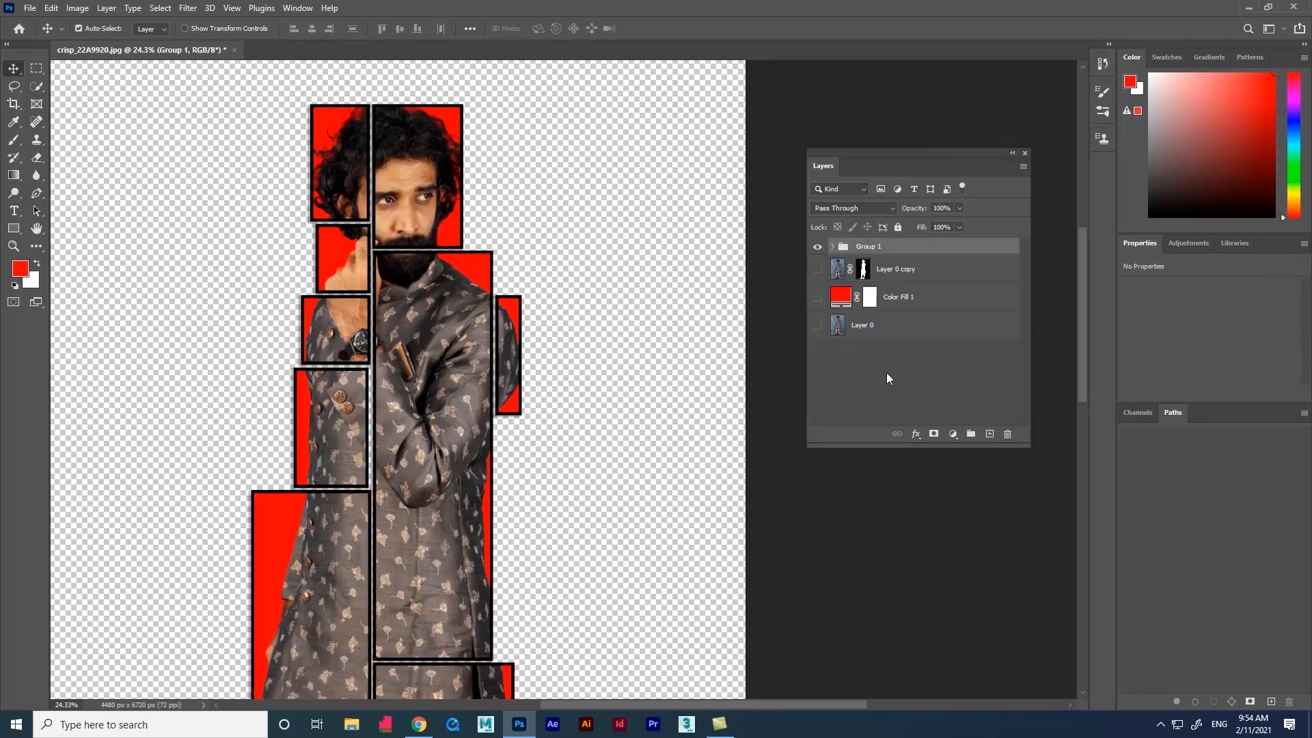
- Fit the whole image in view, show Layer 0 behind the panels and inspect the composition
{"action": "key", "text": "ctrl+0"}
{"action": "left_click", "coordinate": [817, 326]}
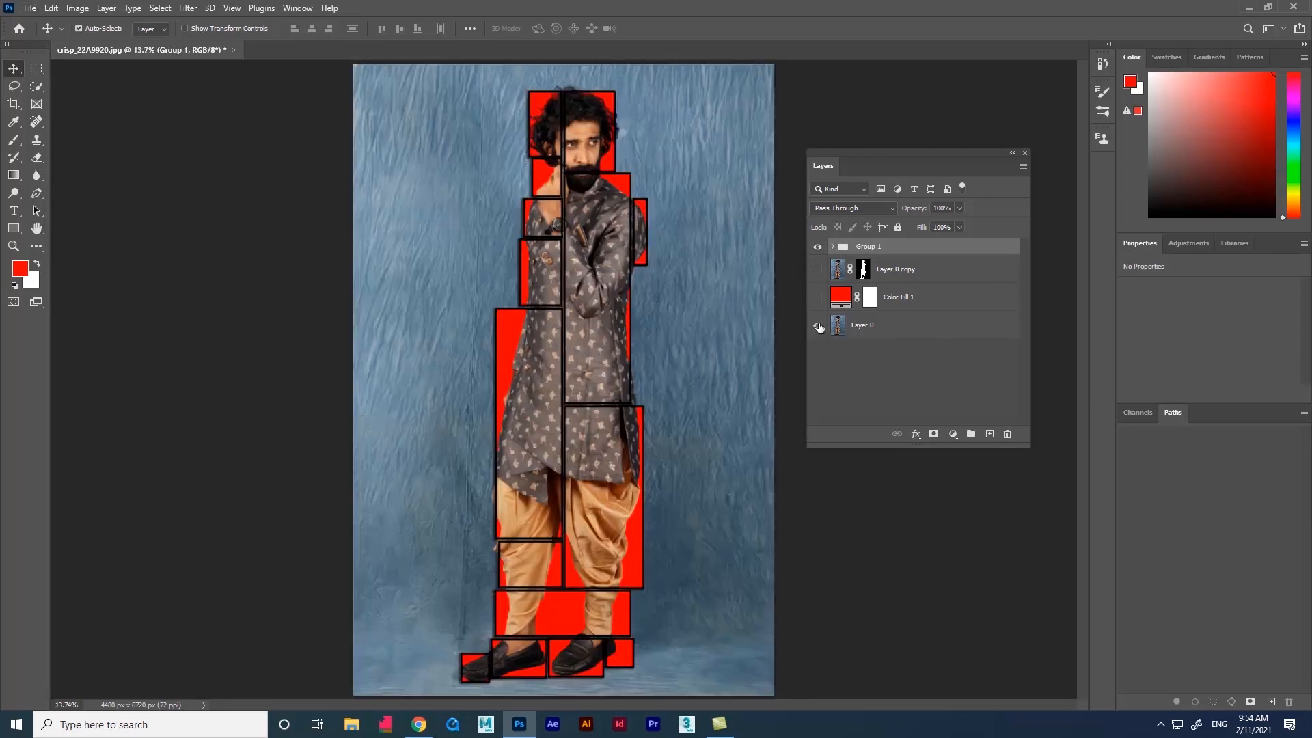
{"action": "scroll", "coordinate": [637, 242], "scroll_direction": "up", "scroll_amount": 5}
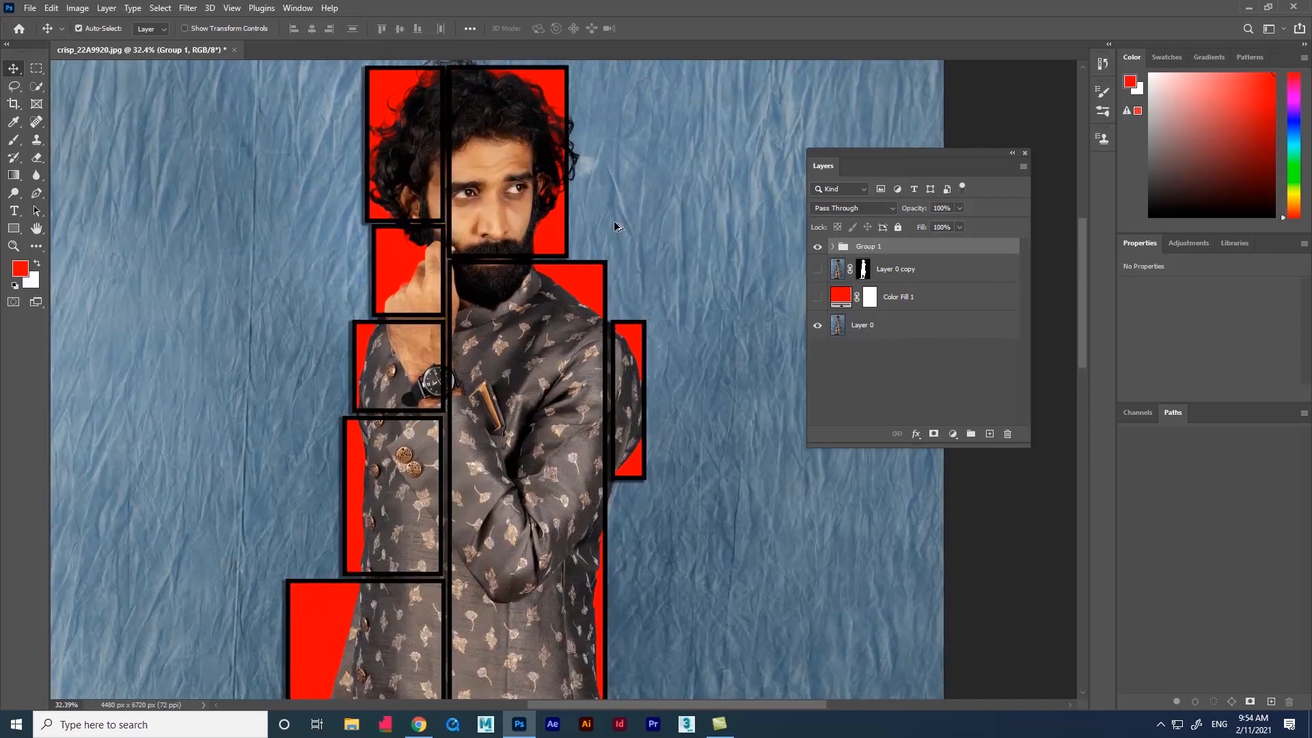
{"action": "scroll", "coordinate": [433, 473], "scroll_direction": "down", "scroll_amount": 3}
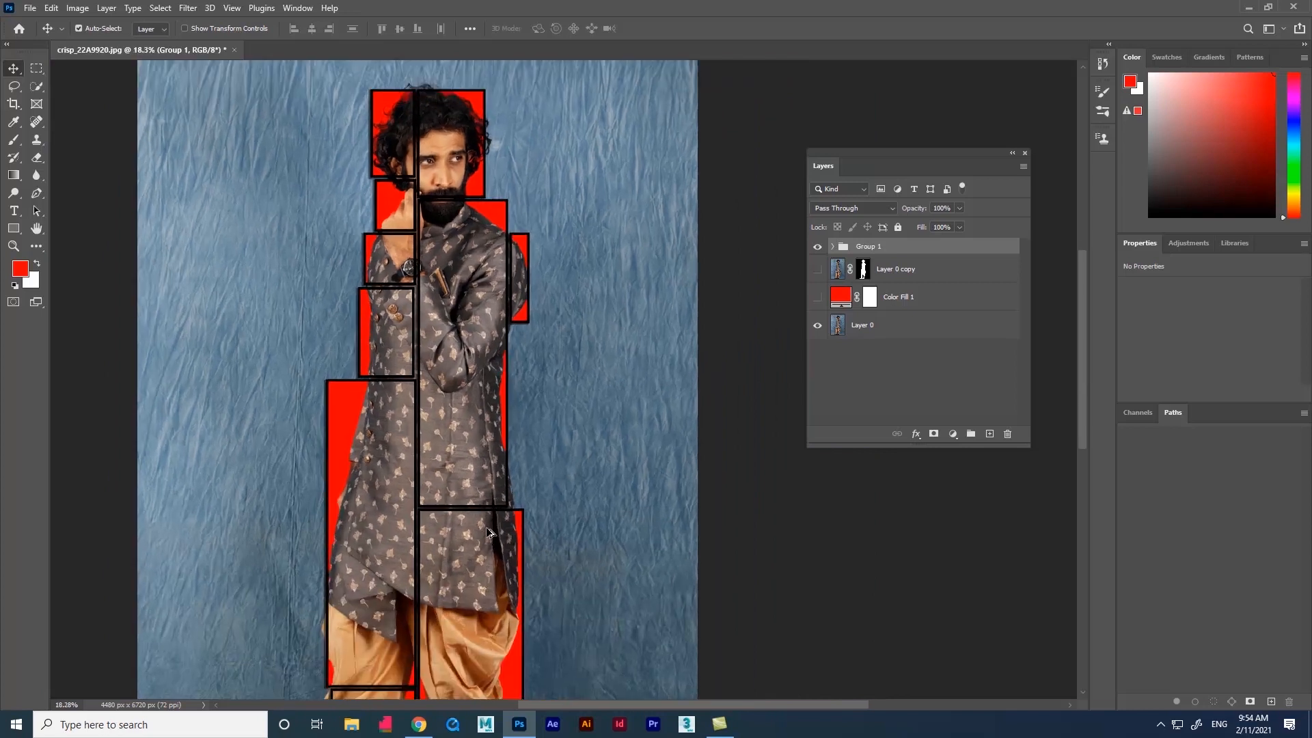
- Hide Layer 0 and show Layer 0 copy together with the Color Fill 1 background
{"action": "left_click", "coordinate": [817, 270], "text": "alt"}
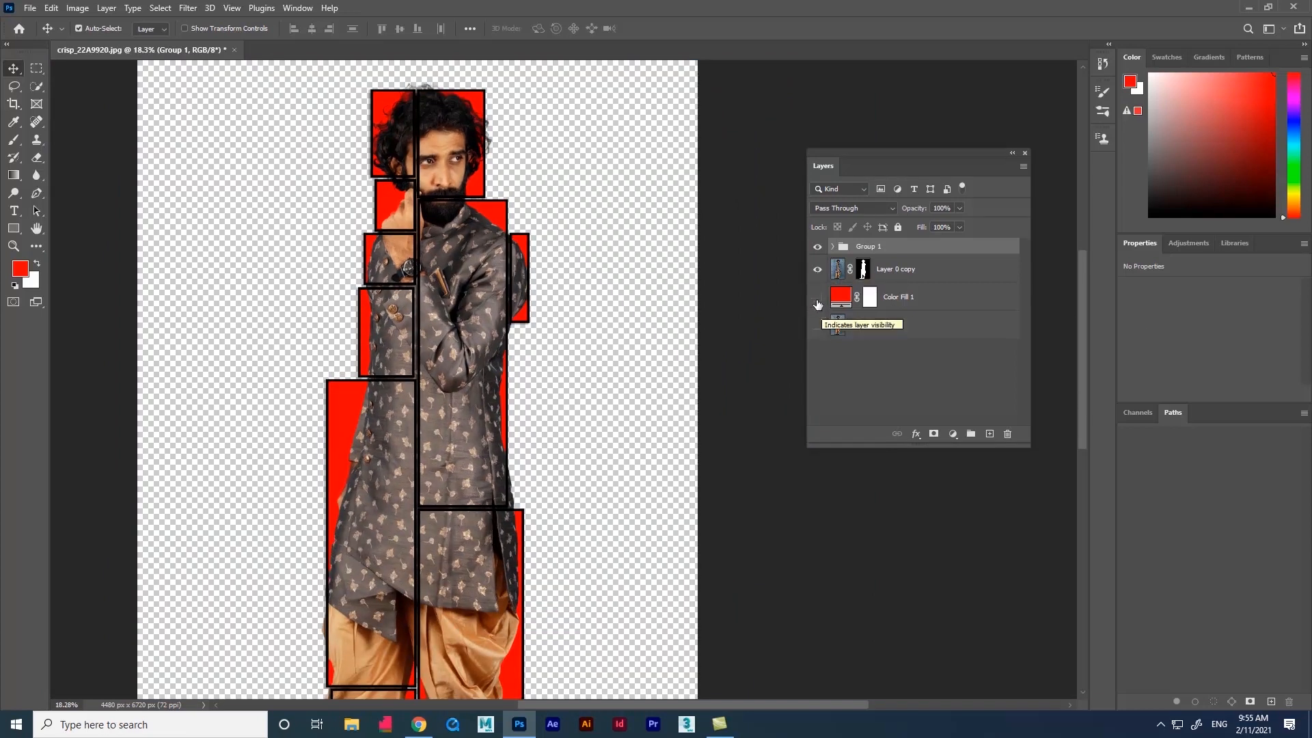
{"action": "left_click", "coordinate": [817, 297]}
- Try a different colour for the Color Fill 1 background layer
{"action": "double_click", "coordinate": [841, 297]}
{"action": "mouse_move", "coordinate": [659, 223]}
{"action": "left_mouse_down"}
{"action": "mouse_move", "coordinate": [666, 331]}
{"action": "mouse_move", "coordinate": [663, 194]}
{"action": "mouse_move", "coordinate": [664, 242]}
{"action": "left_mouse_up"}
{"action": "left_click", "coordinate": [784, 185]}
{"action": "left_click", "coordinate": [952, 434]}
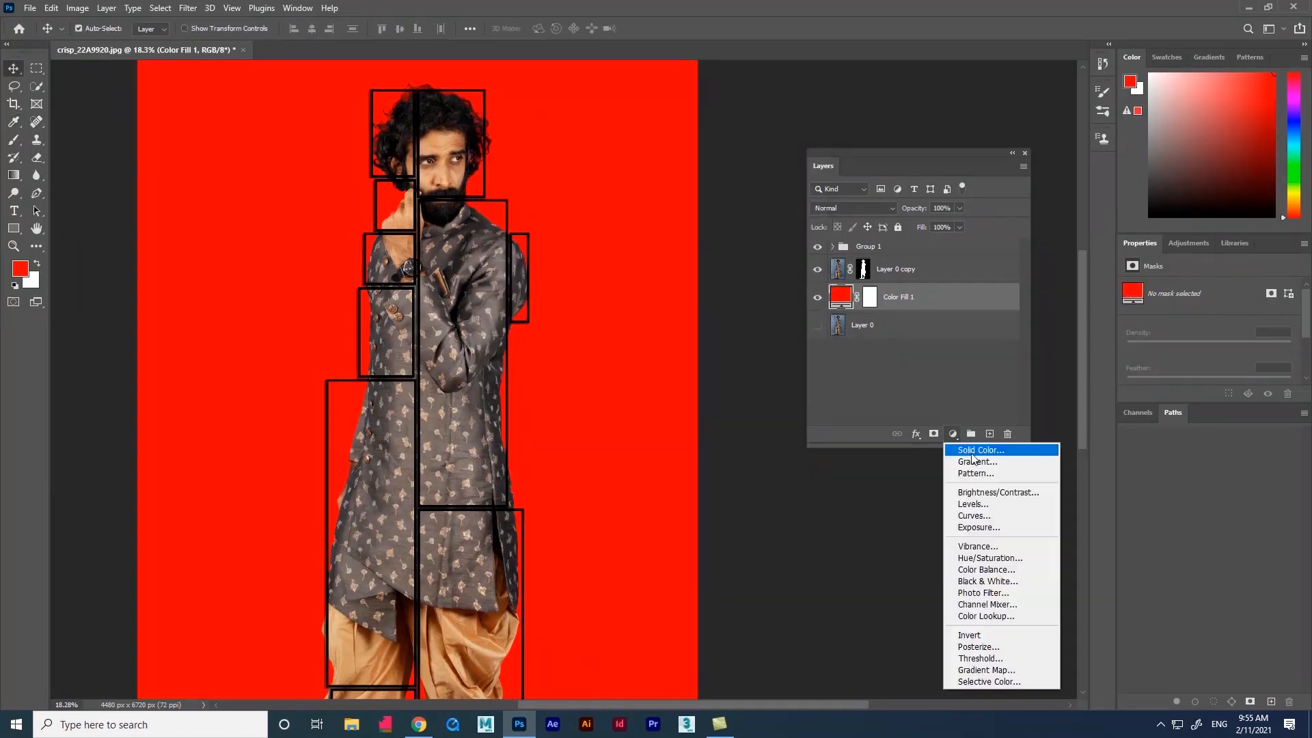
{"action": "left_click", "coordinate": [850, 325]}
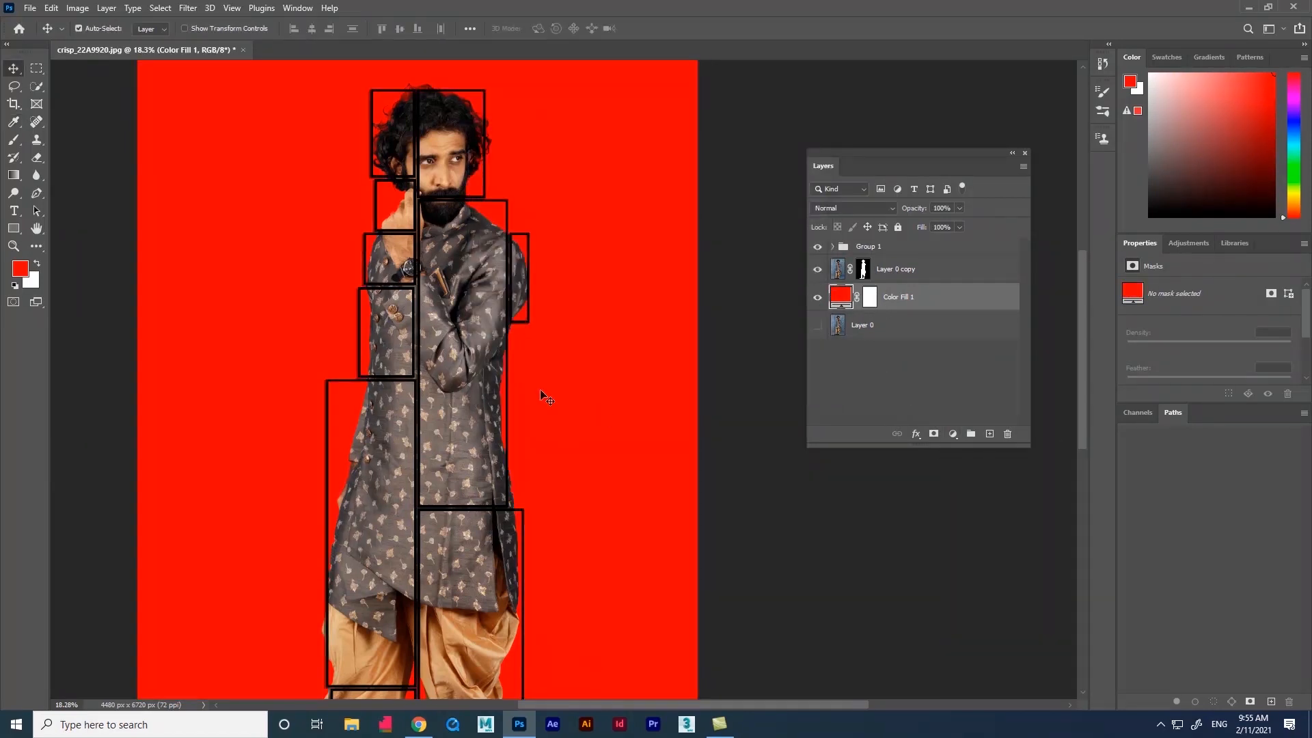
- Hide Color Fill 1 and show the Layer 0 photo as the background
{"action": "scroll", "coordinate": [560, 427], "scroll_direction": "up", "scroll_amount": 1}
{"action": "left_click", "coordinate": [818, 297]}
{"action": "left_click", "coordinate": [817, 325]}
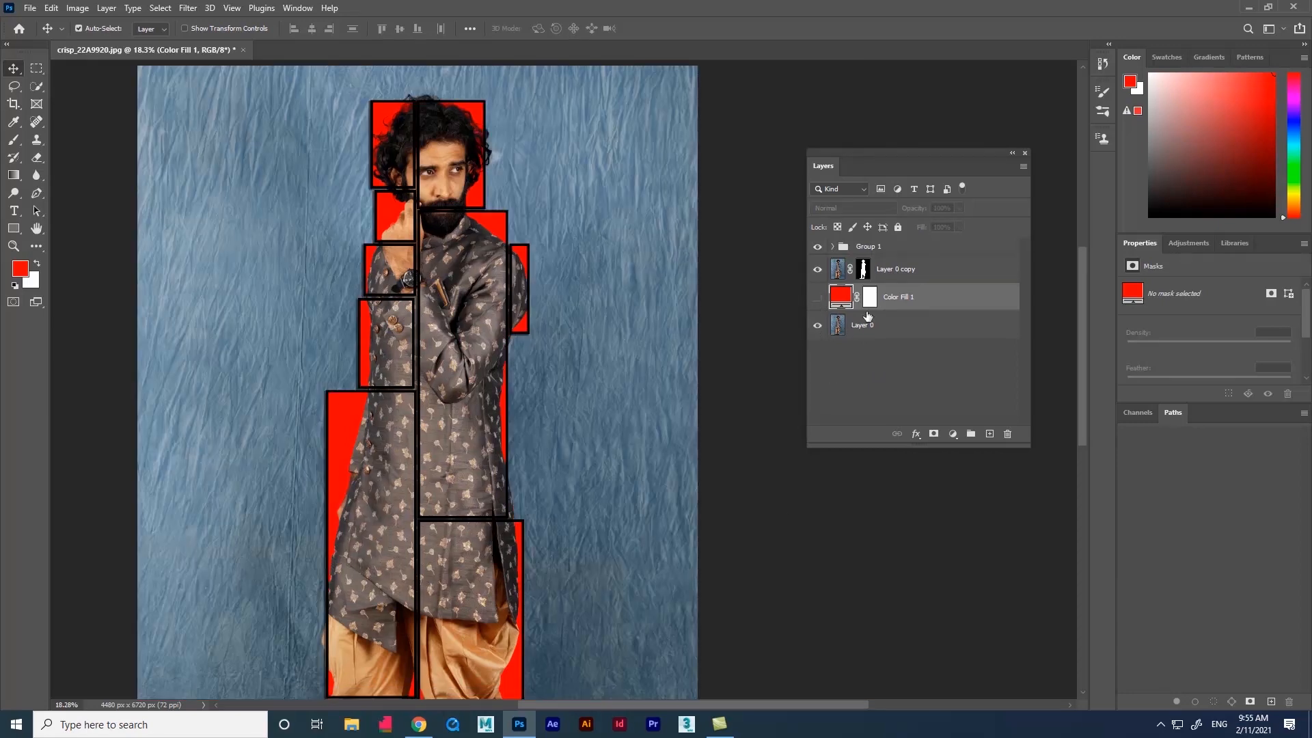